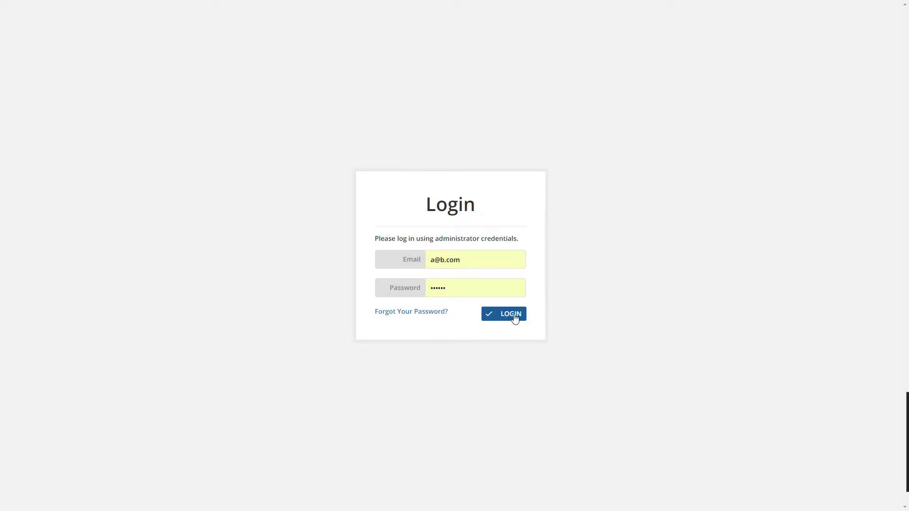
Log in with the prefilled administrator credentials and open the NASA Contactor Billing - Swingbench dashboard.
click(513, 317)
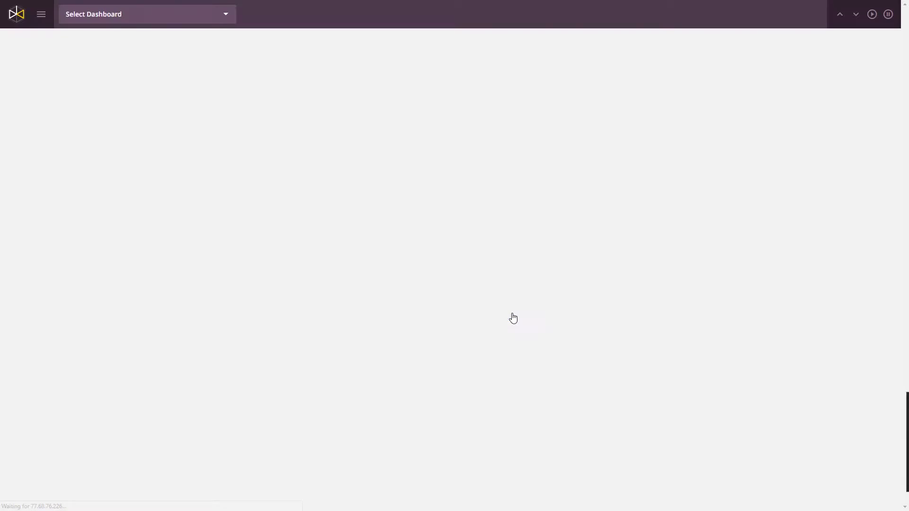
click(147, 18)
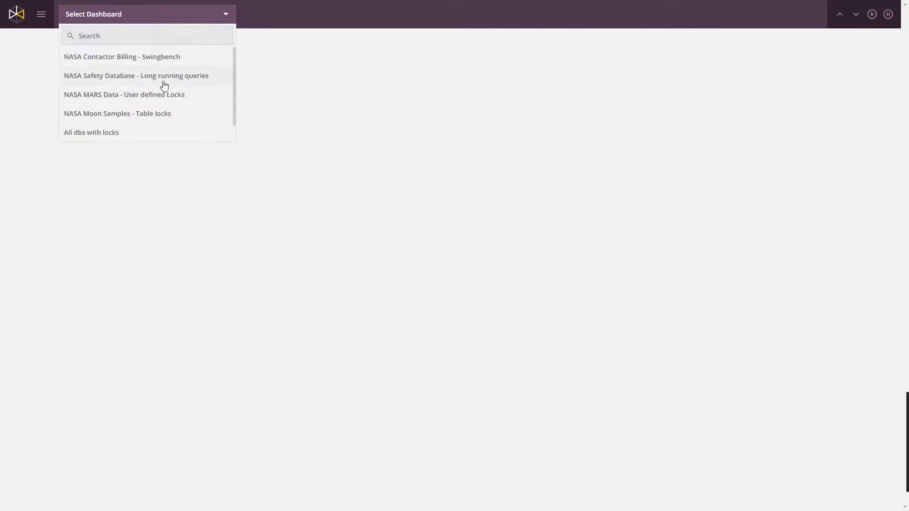
scroll(235, 93, down, 1)
scroll(237, 71, up, 1)
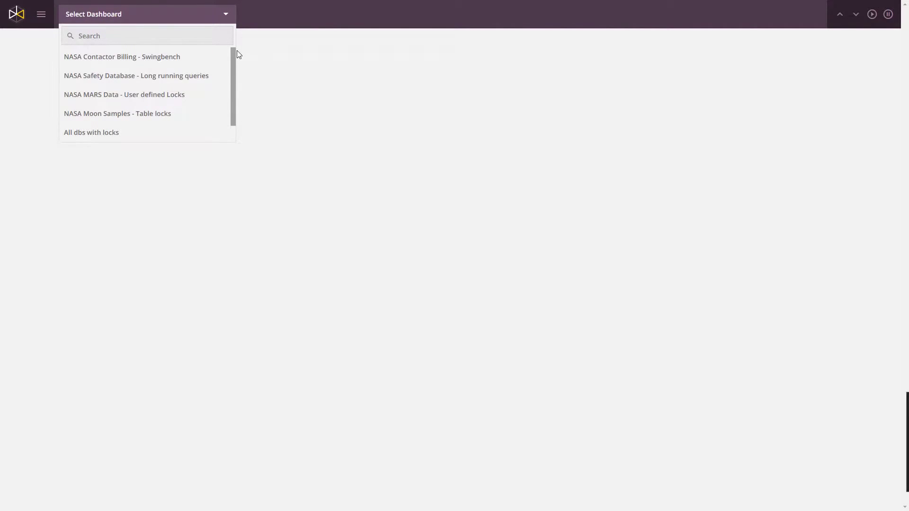
click(128, 57)
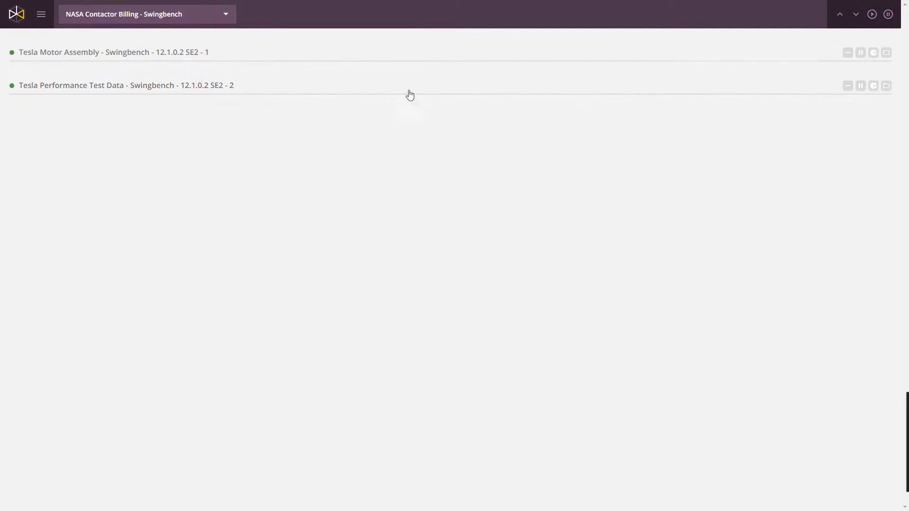
Expand both Tesla databases and reduce each to its Activity Viewer by hiding the Top SQL and Top Sessions tables.
click(178, 54)
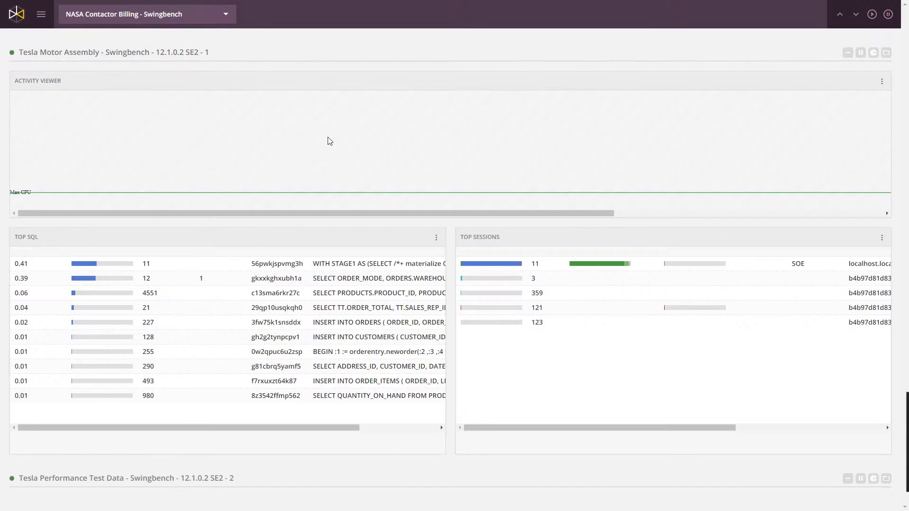
click(848, 52)
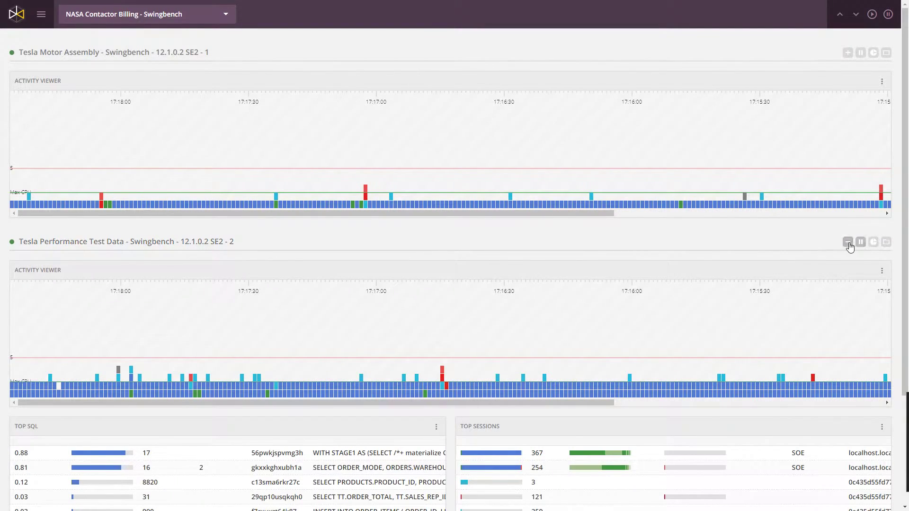
click(848, 242)
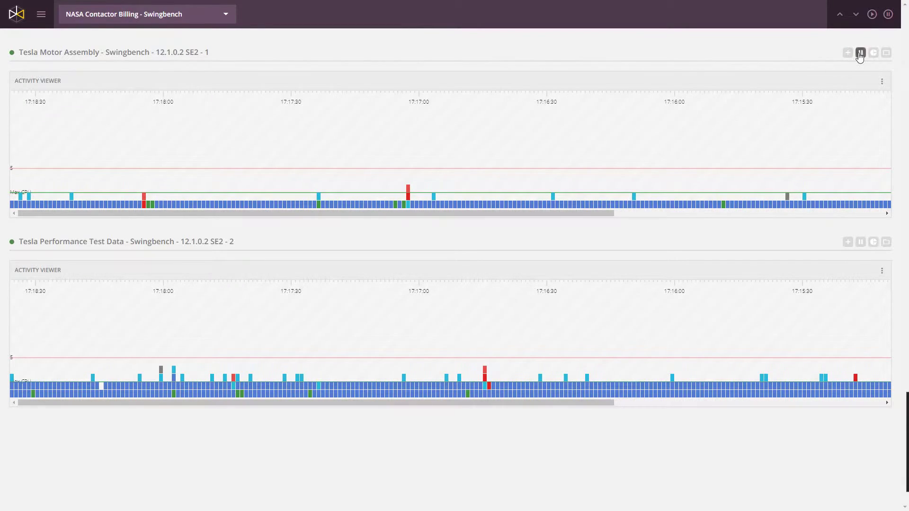
Collapse Tesla Performance Test Data and restore the Top SQL and Top Sessions tables for Tesla Motor Assembly.
click(156, 242)
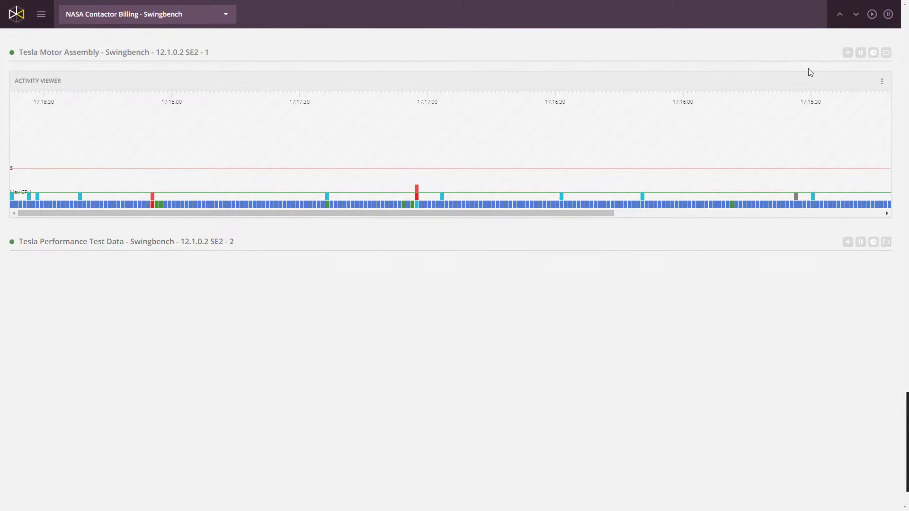
click(848, 53)
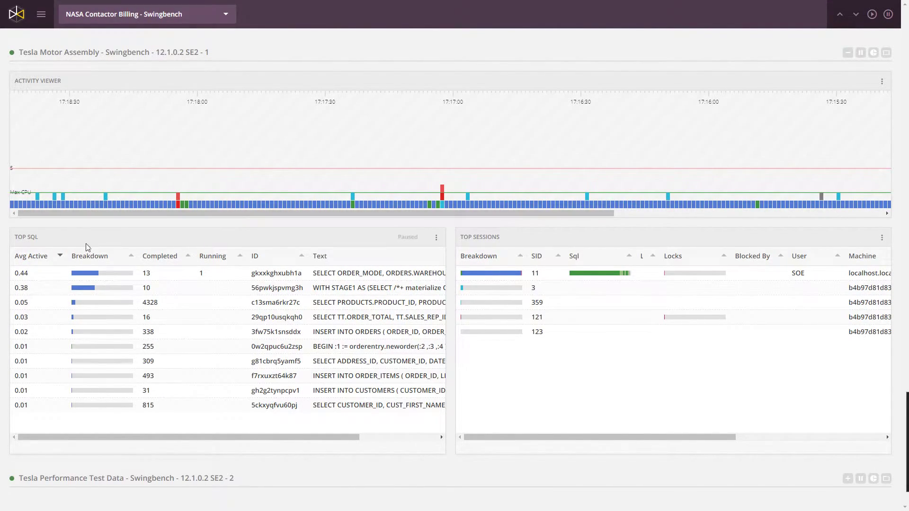
mouse_move(138, 318)
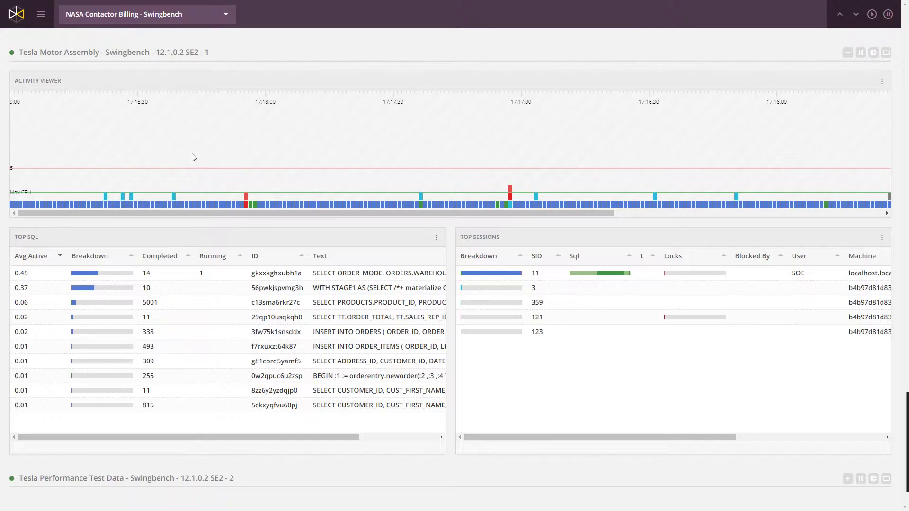
Select several time ranges in the Tesla Motor Assembly activity chart, ending with about 17:17:33 to 17:18:21.
drag(221, 148, 501, 153)
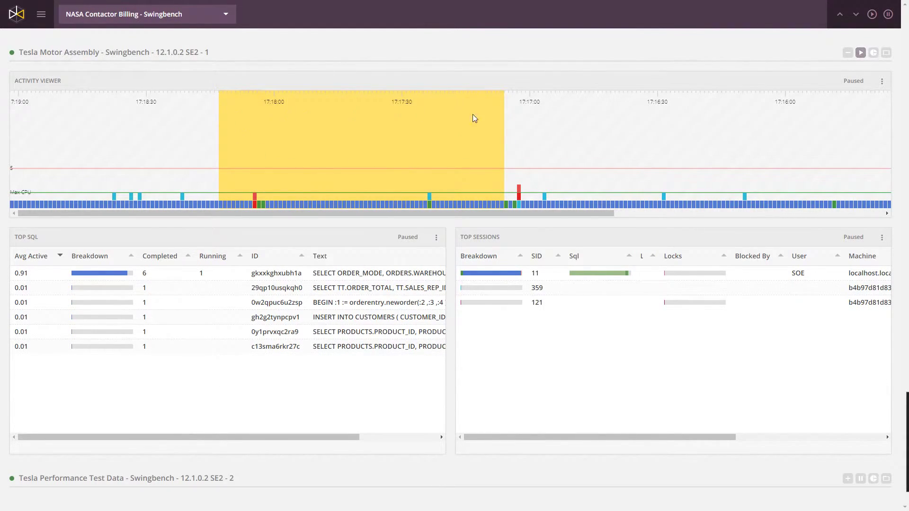
drag(129, 140, 248, 140)
drag(615, 140, 368, 137)
drag(184, 137, 389, 142)
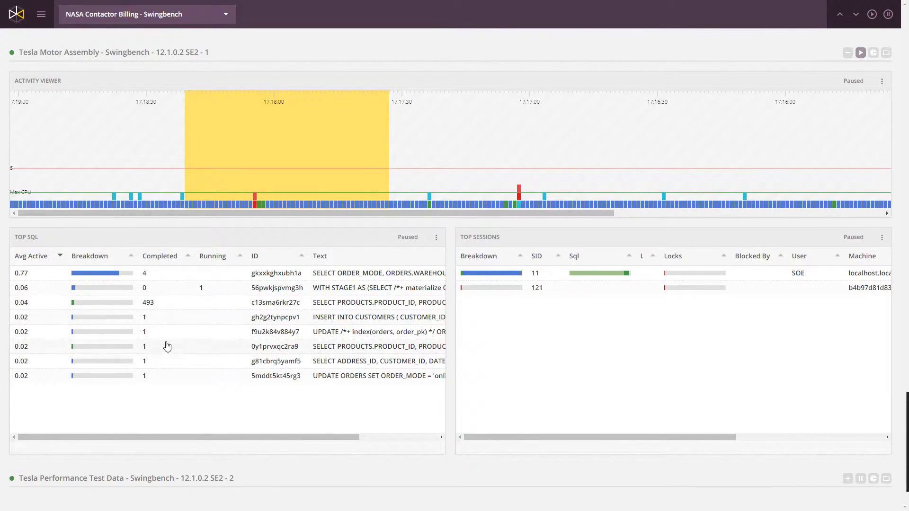
Select the activity range of about 17:16:59 to 17:17:14 around the red spike and inspect the top session's SQL breakdown.
drag(471, 173, 533, 176)
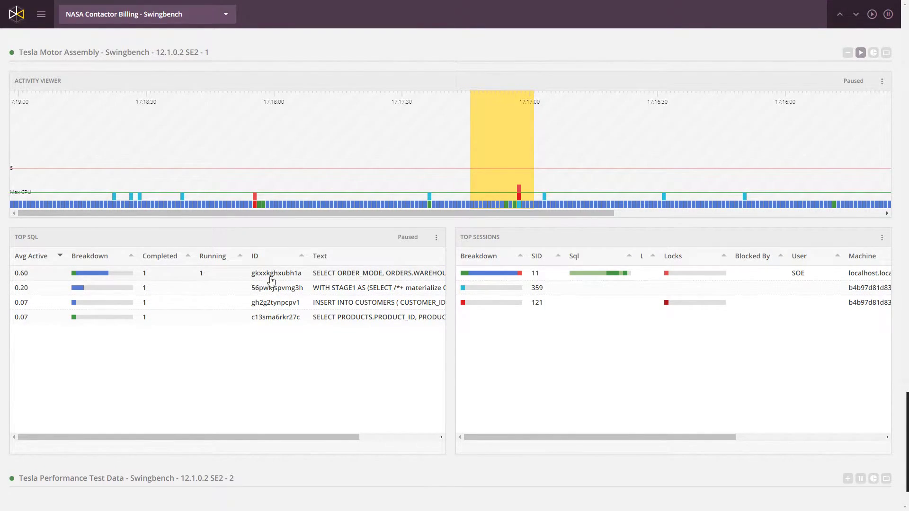
mouse_move(491, 303)
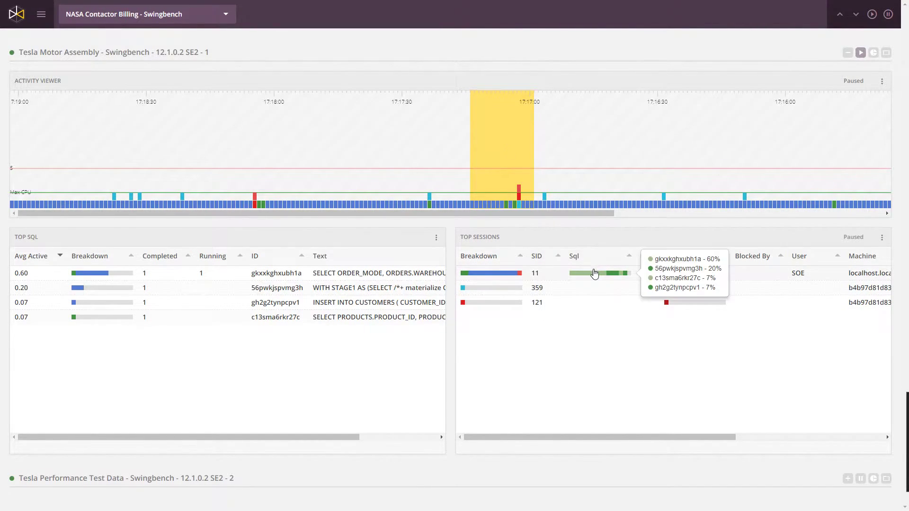
mouse_move(598, 277)
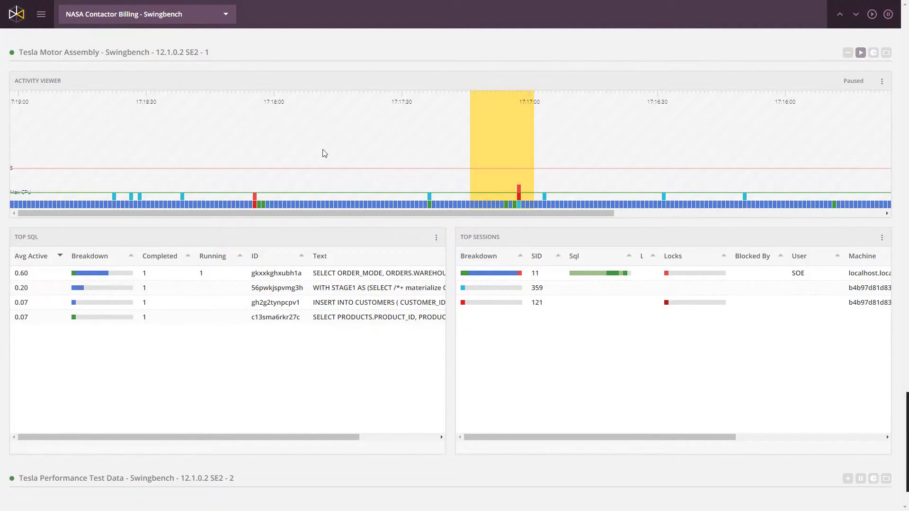
Select only the red spike's sample in the activity chart and inspect the lock details of sessions 11 and 121.
click(520, 190)
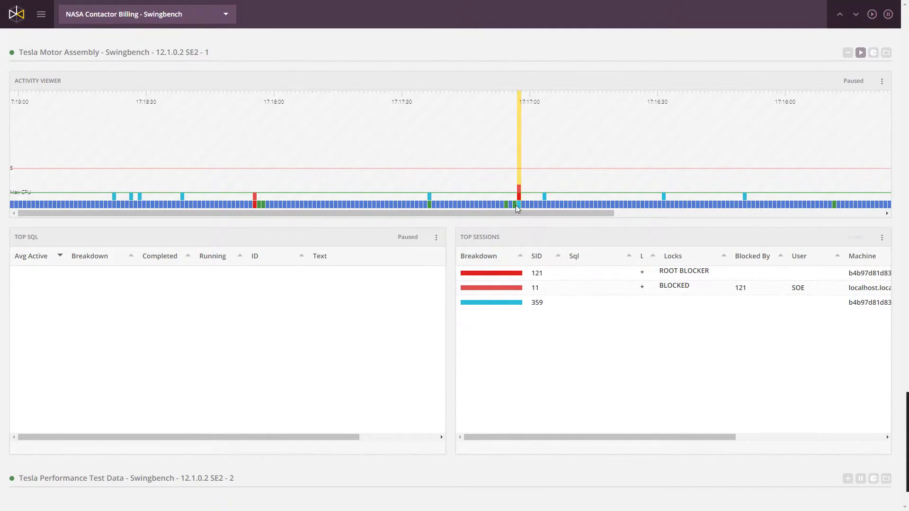
mouse_move(491, 275)
mouse_move(648, 291)
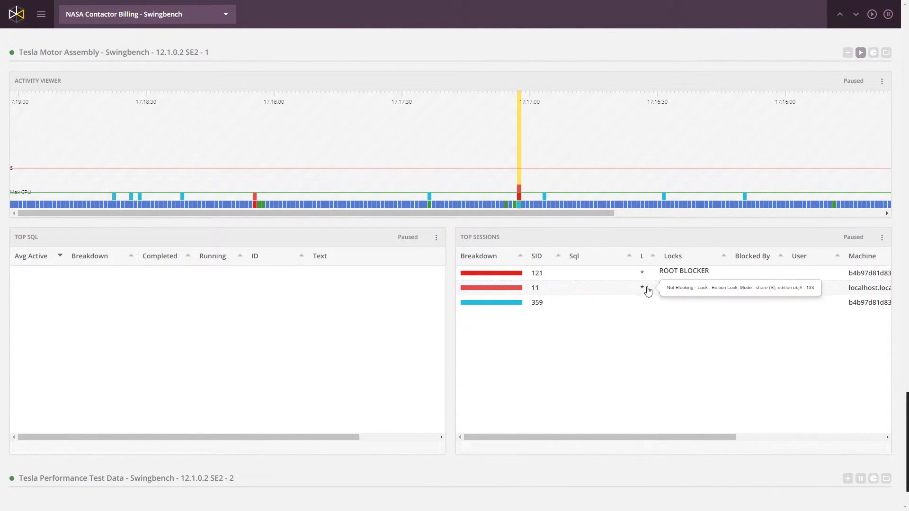
mouse_move(645, 274)
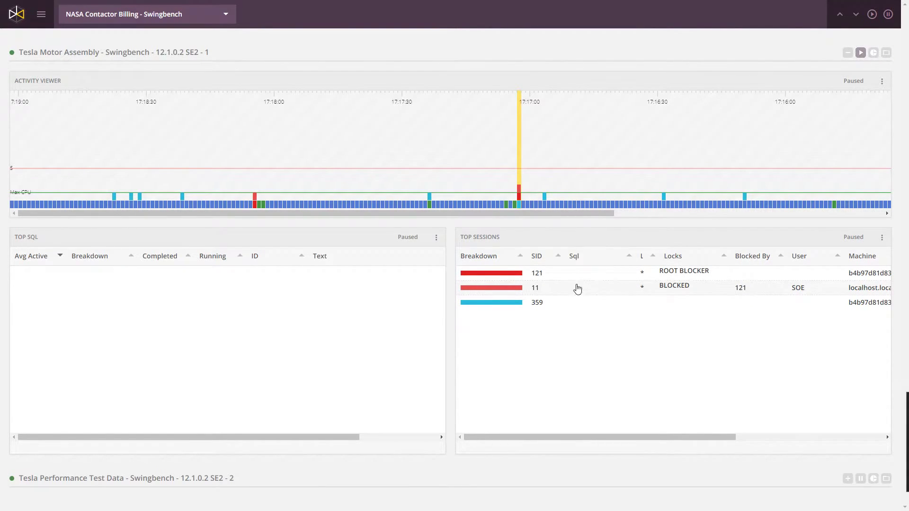
Open the details of blocking session 121, look through its raw data columns, and close the details.
click(505, 274)
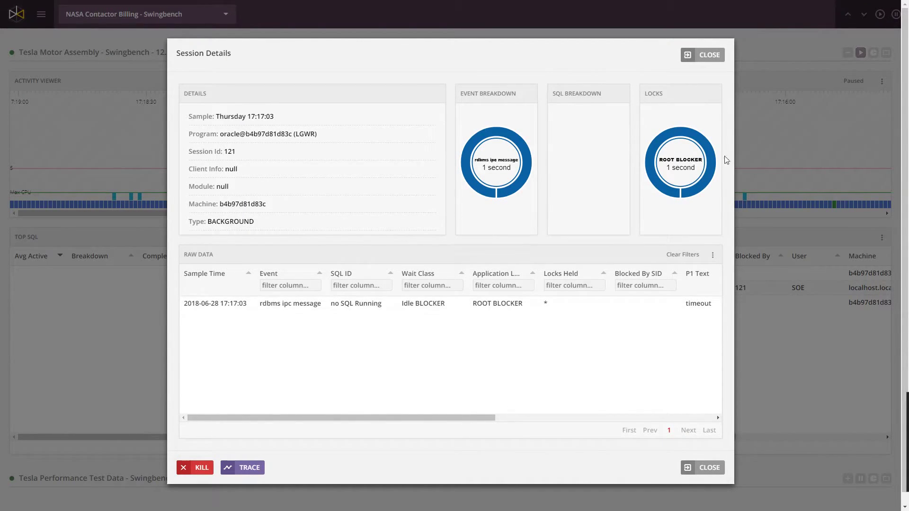
drag(459, 417, 587, 418)
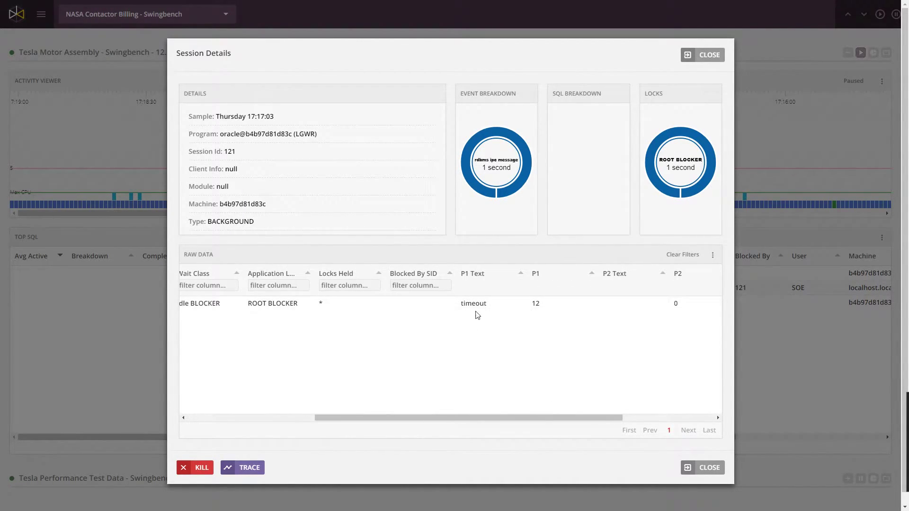
drag(495, 420, 391, 419)
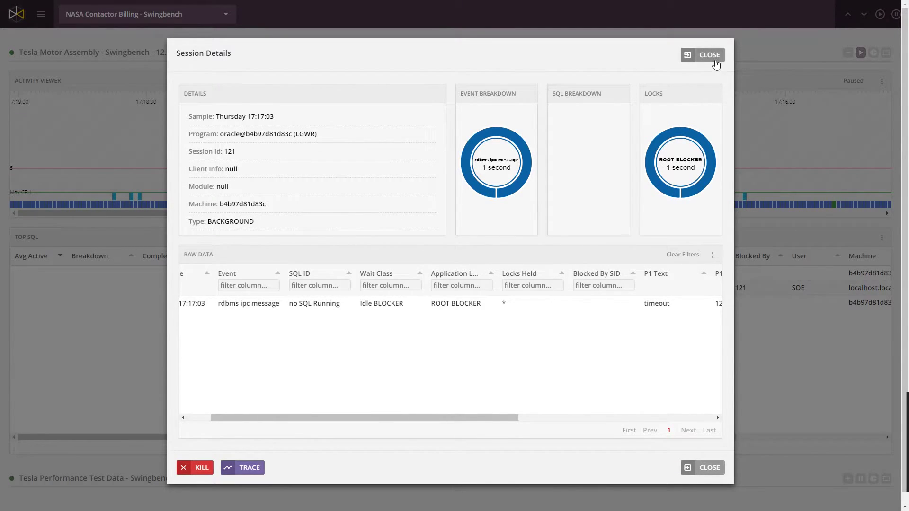
click(709, 55)
Select the activity range 17:16:44 to 17:18:11, check the session wait breakdowns, and open the details of session 11.
drag(227, 166, 603, 166)
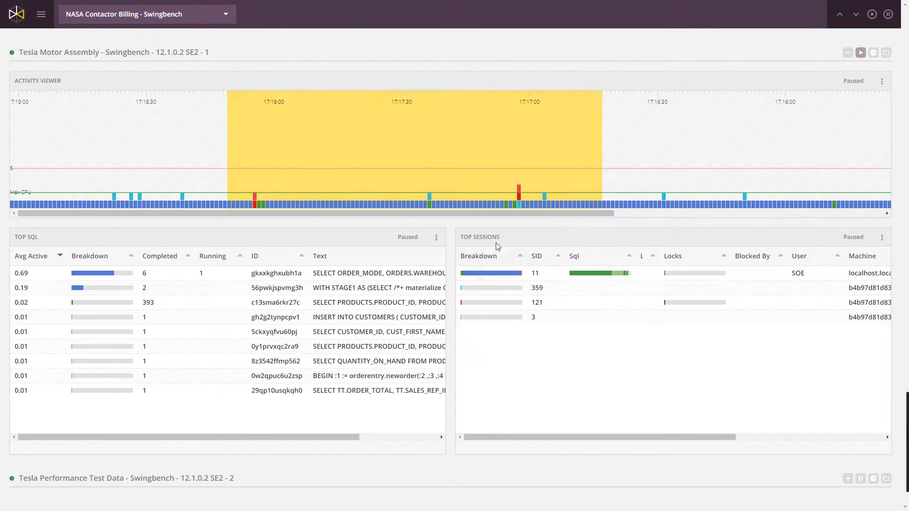
mouse_move(486, 272)
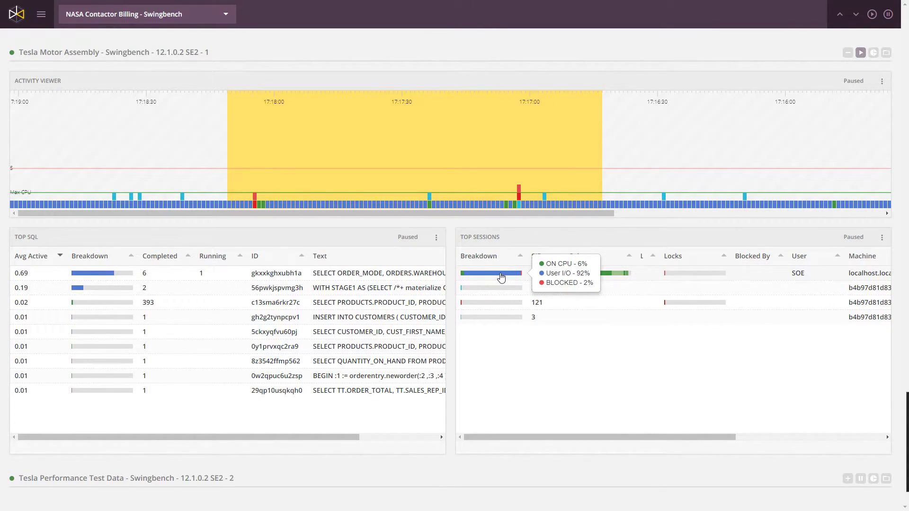
mouse_move(462, 284)
click(510, 275)
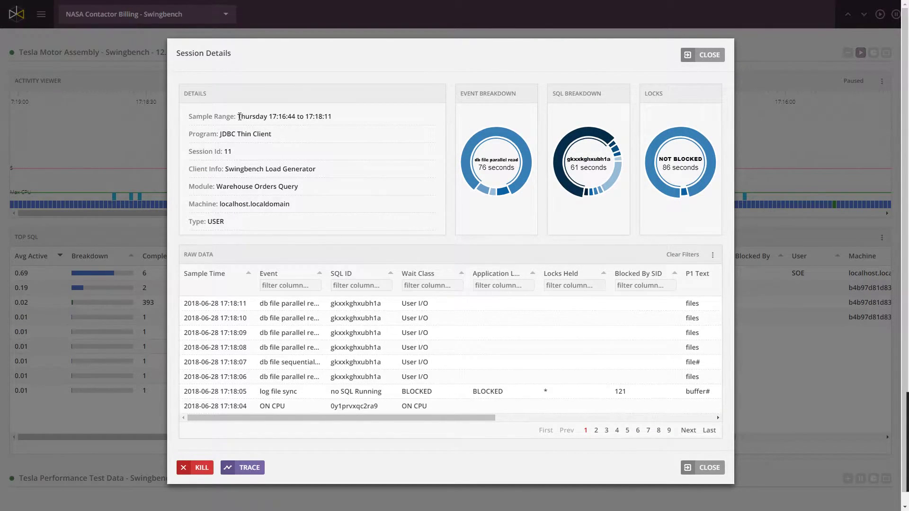
Examine session 11's sample range, program, client info and module by highlighting each value in the details.
drag(239, 116, 338, 119)
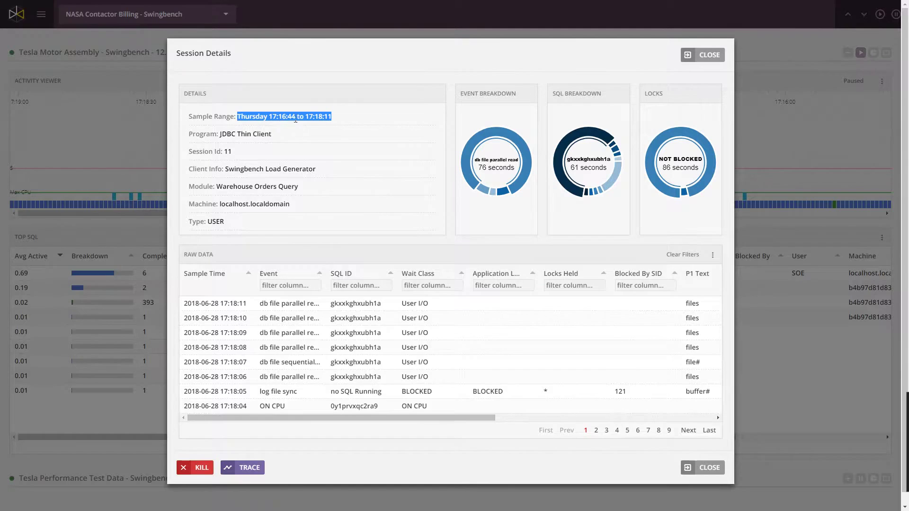
drag(219, 135, 270, 147)
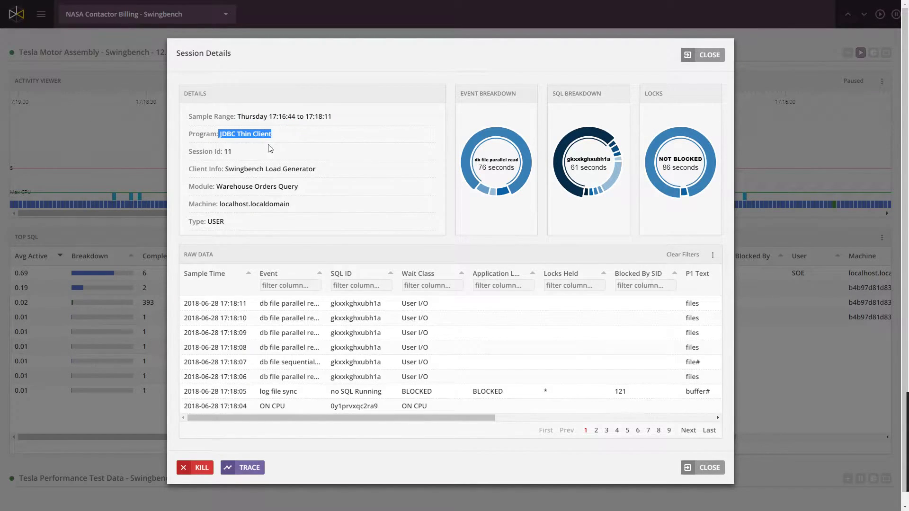
drag(237, 166, 317, 169)
drag(226, 134, 276, 138)
drag(219, 134, 309, 136)
drag(213, 187, 325, 189)
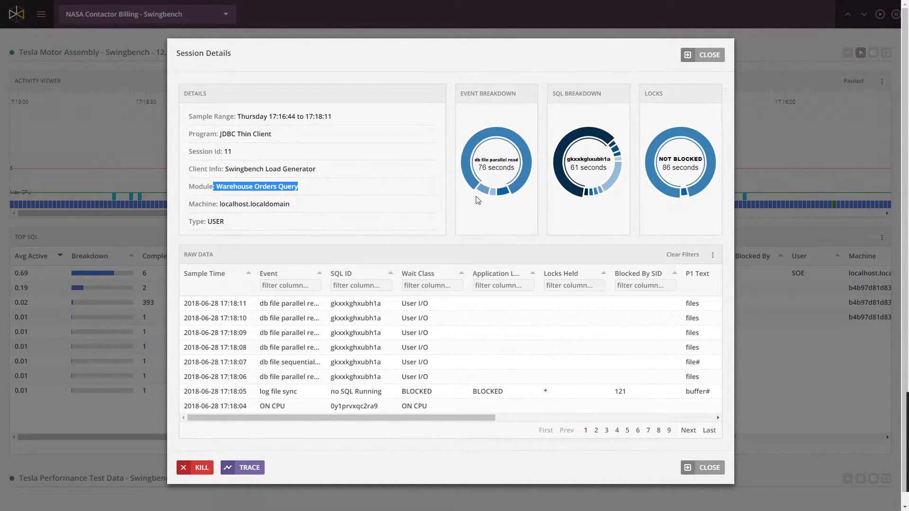
Filter session 11's raw data by the log file sync event from the event breakdown, and clear the filter.
mouse_move(495, 198)
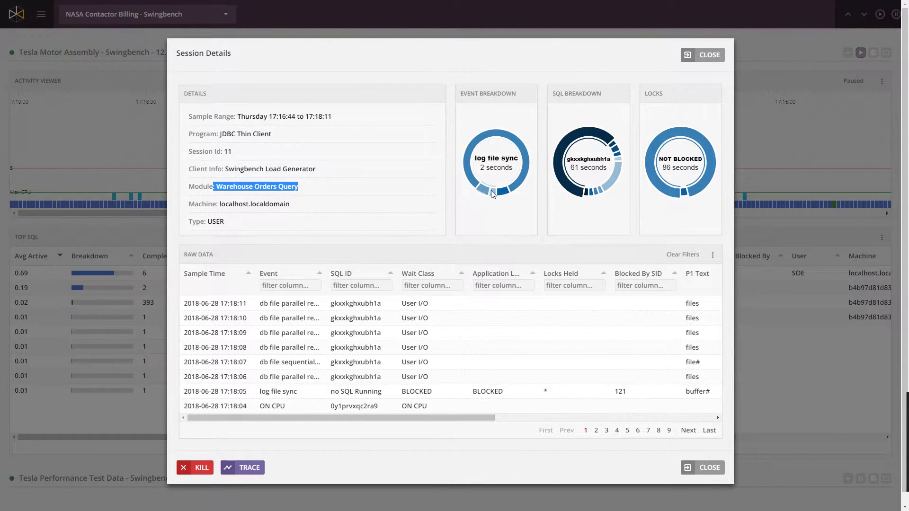
click(493, 192)
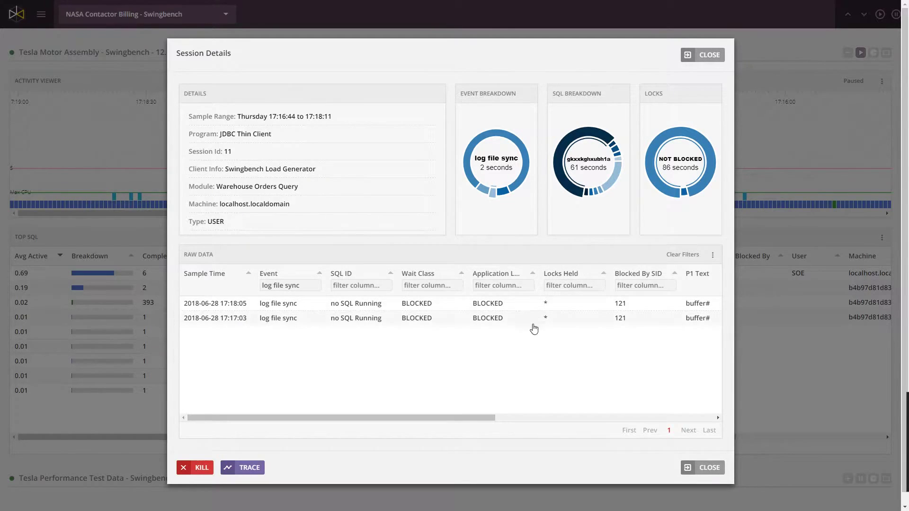
click(683, 255)
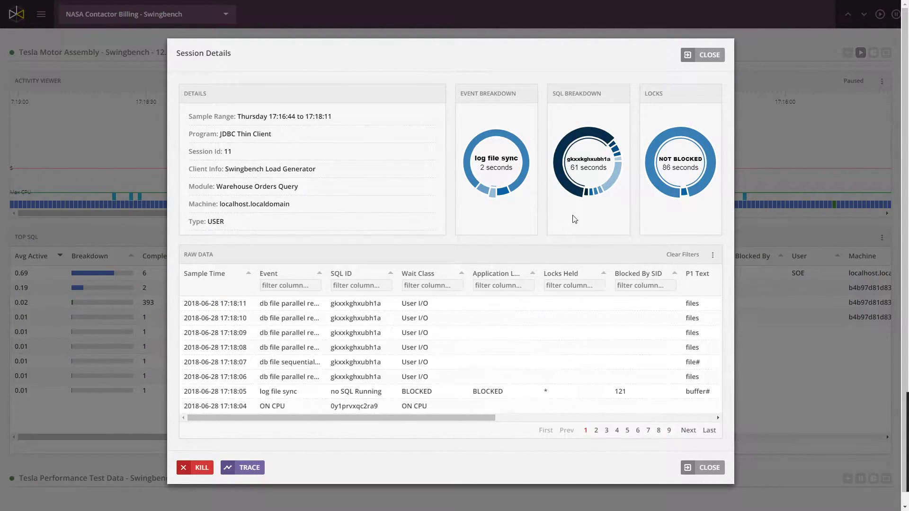
Filter the raw data by SQL ID 56pwkjspvmg3h from the SQL breakdown and widen the Event column.
mouse_move(619, 176)
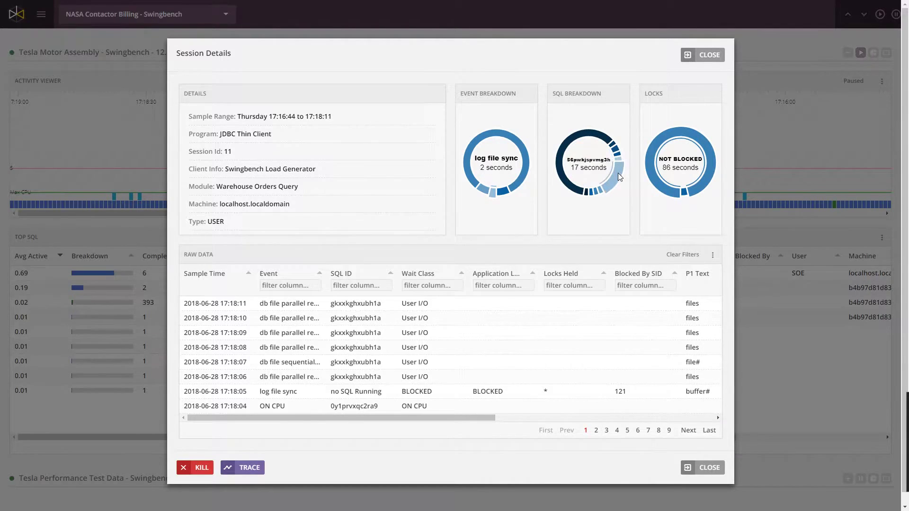
click(616, 173)
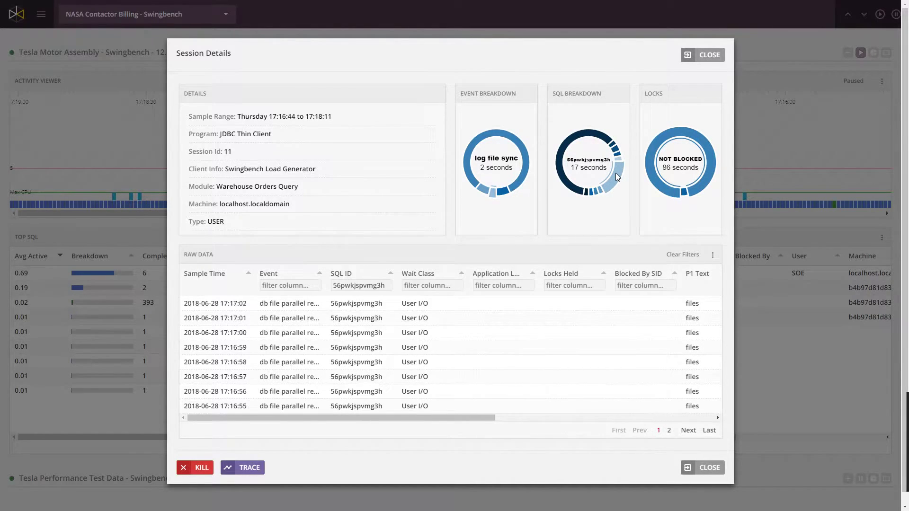
drag(328, 280, 364, 280)
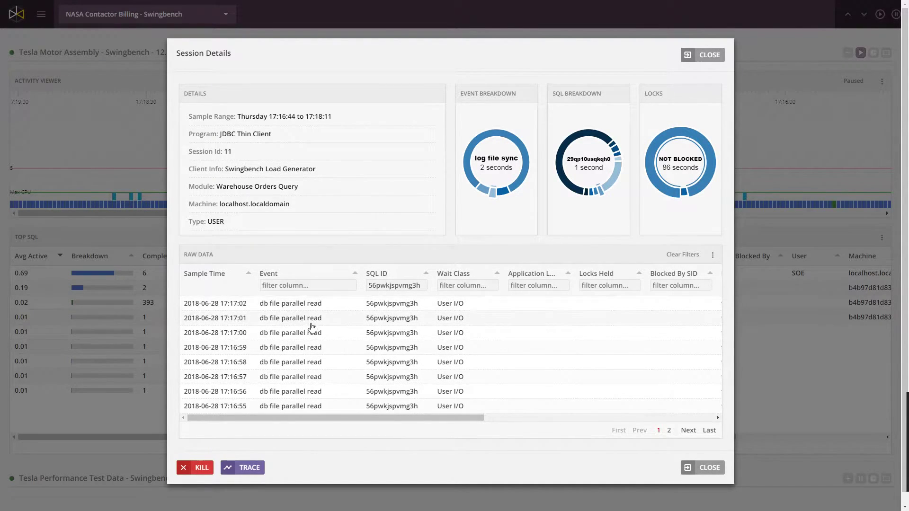
Clear the SQL ID filter and restrict the raw data to BLOCKED samples using the locks chart.
click(680, 256)
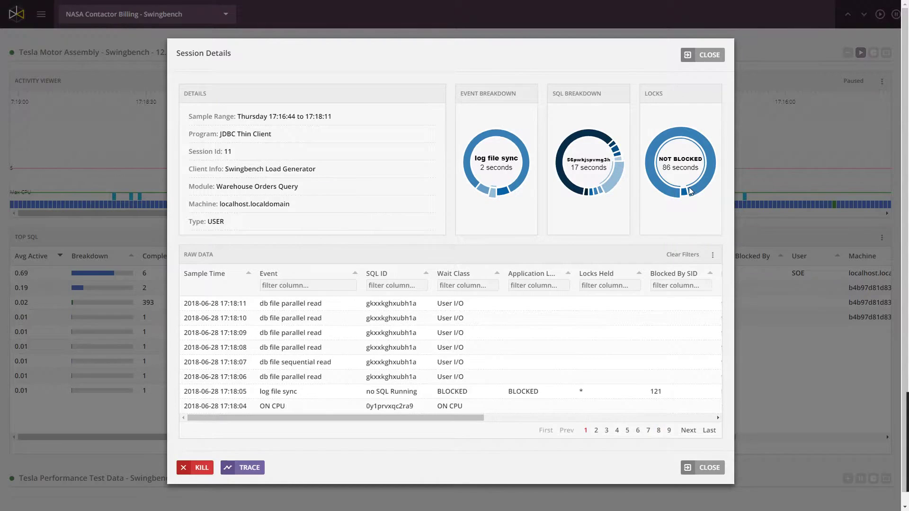
click(685, 192)
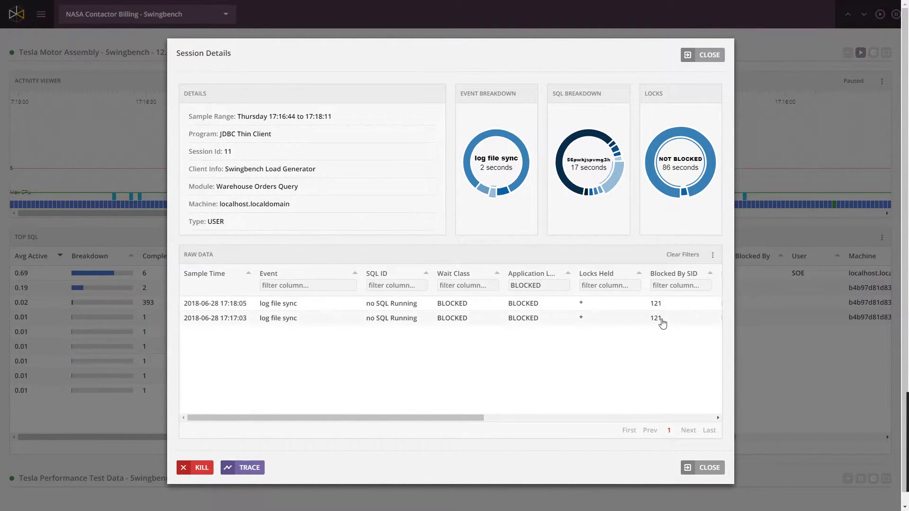
Inspect the locks held by the blocked sample, close the session details, and review session 11's locks, SQL and wait breakdowns.
mouse_move(583, 321)
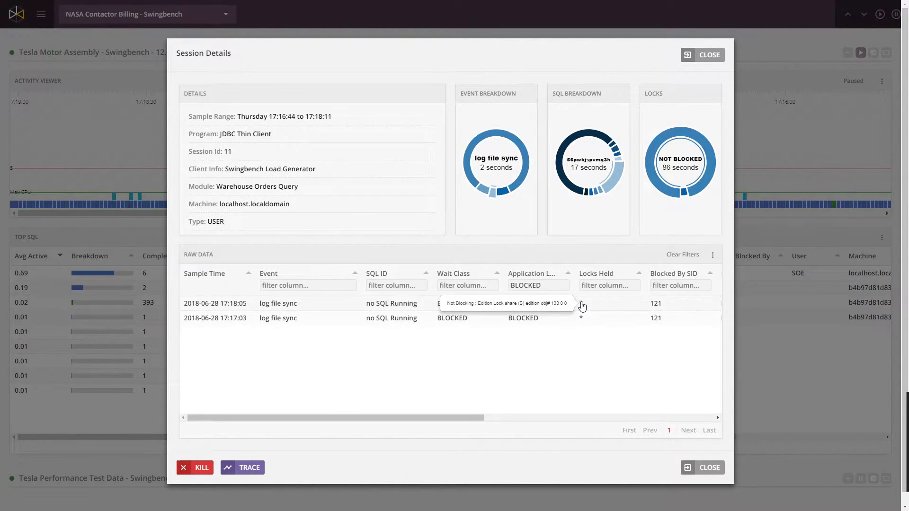
click(709, 55)
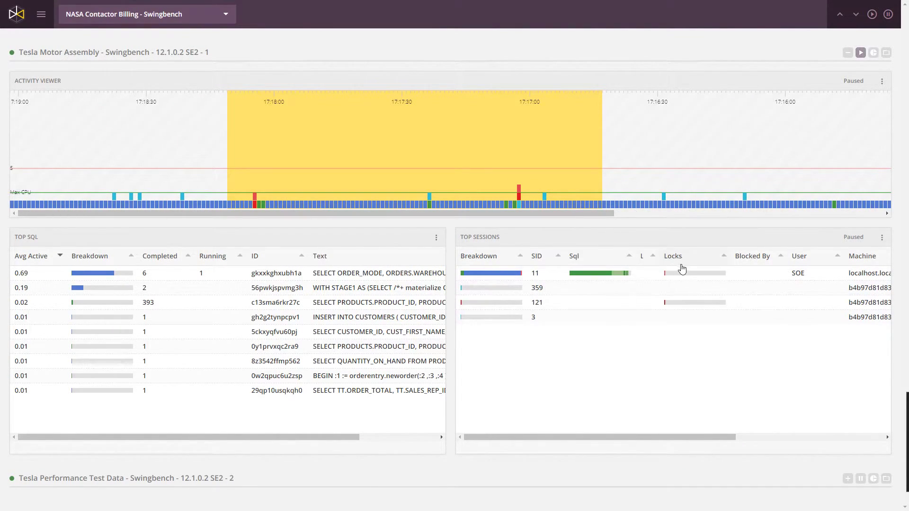
mouse_move(684, 279)
mouse_move(601, 280)
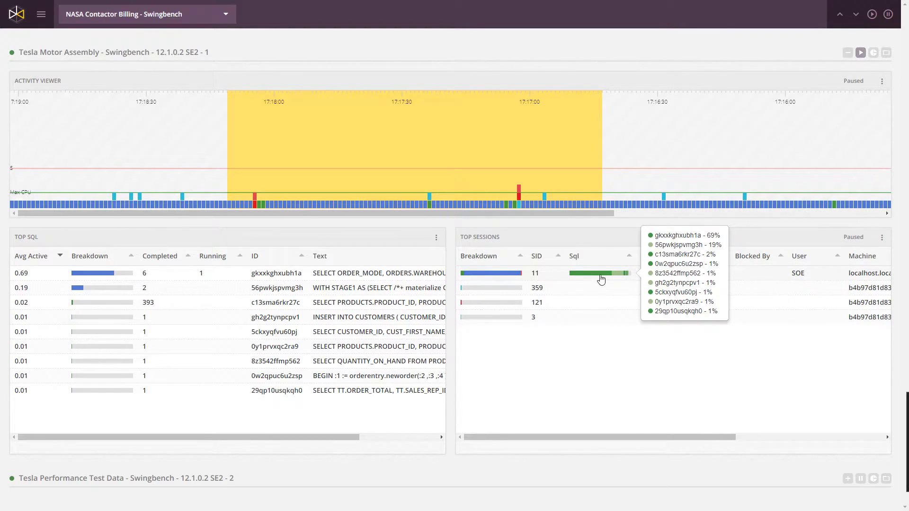
mouse_move(497, 276)
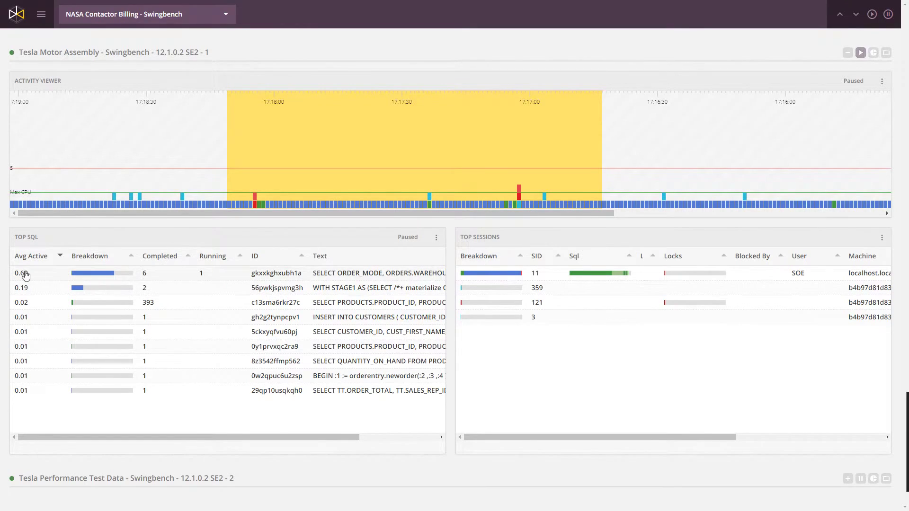
Open the SQL details for gkxxkghxubh1a from Top SQL and highlight the selected time range in the heading.
click(349, 277)
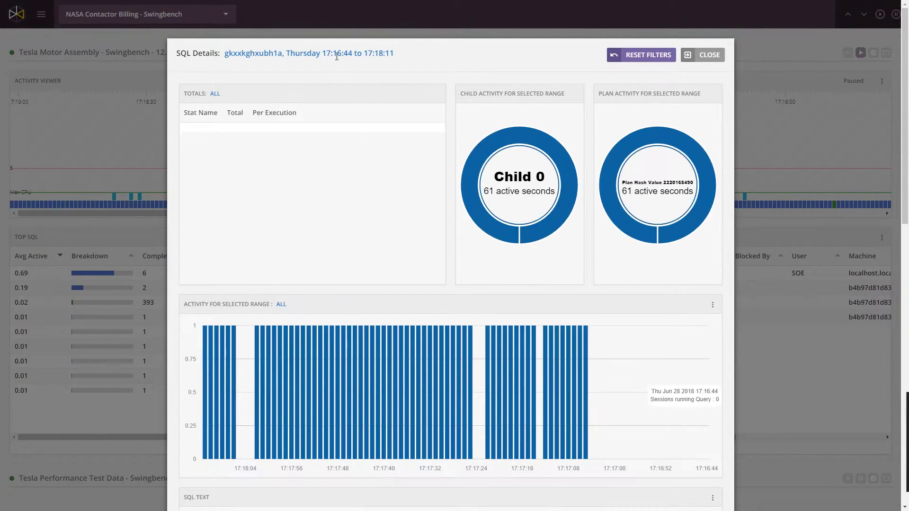
drag(288, 51, 399, 54)
drag(286, 53, 400, 58)
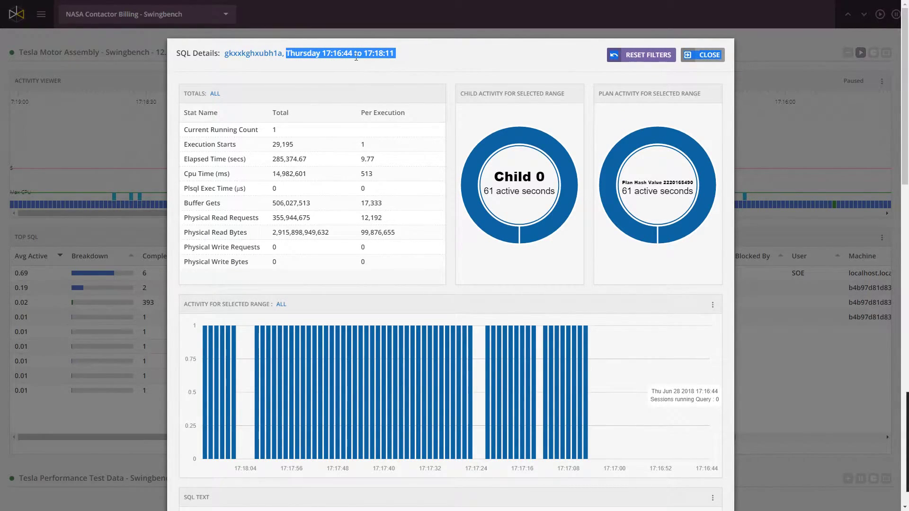
drag(316, 53, 403, 54)
Examine the query's totals by highlighting its running count, execution starts, elapsed time per execution and physical read requests.
double_click(274, 129)
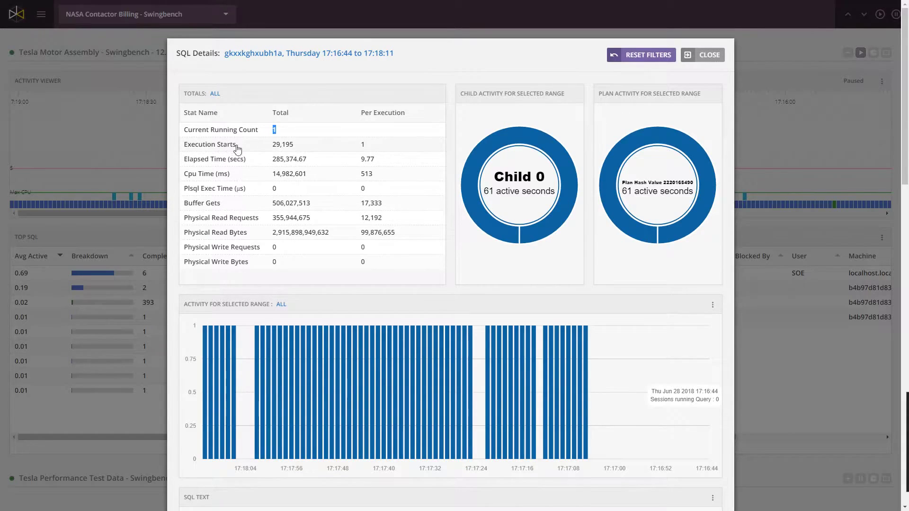
drag(294, 145, 275, 149)
click(295, 146)
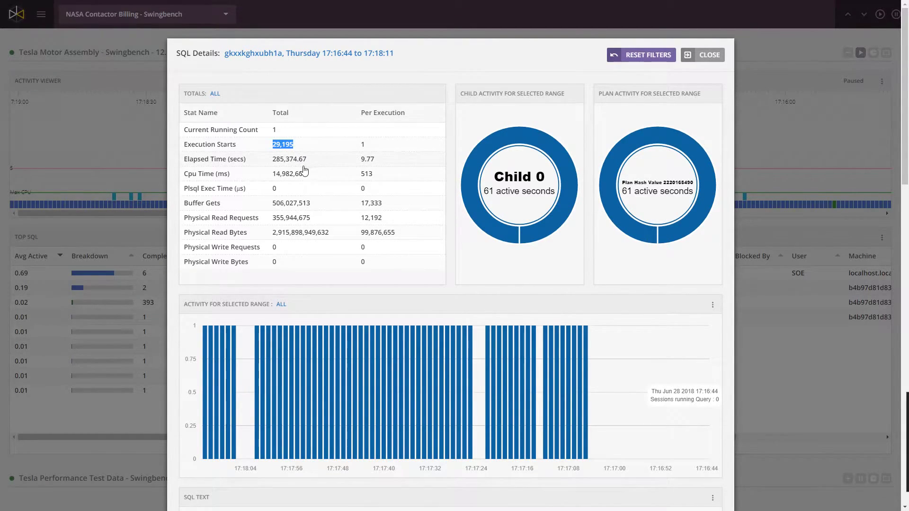
drag(311, 163, 272, 174)
drag(374, 160, 361, 159)
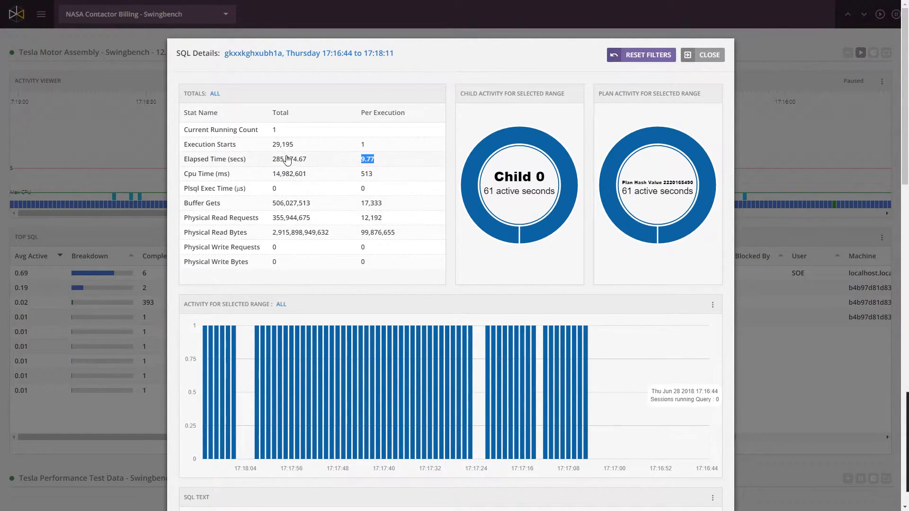
mouse_move(281, 208)
mouse_down()
mouse_move(311, 204)
mouse_move(276, 219)
mouse_up()
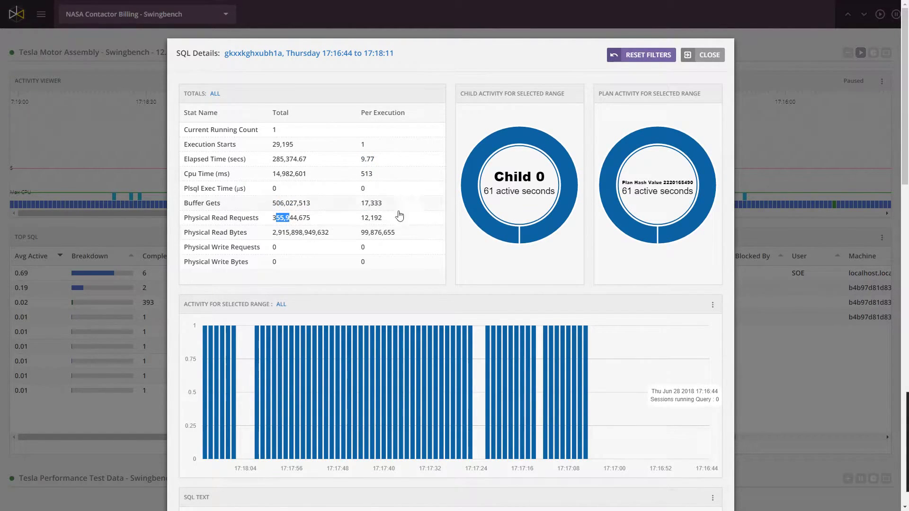
Examine the child activity and plan activity charts for the selected range, including the child number and plan hash value.
scroll(377, 217, down, 3)
scroll(518, 133, up, 3)
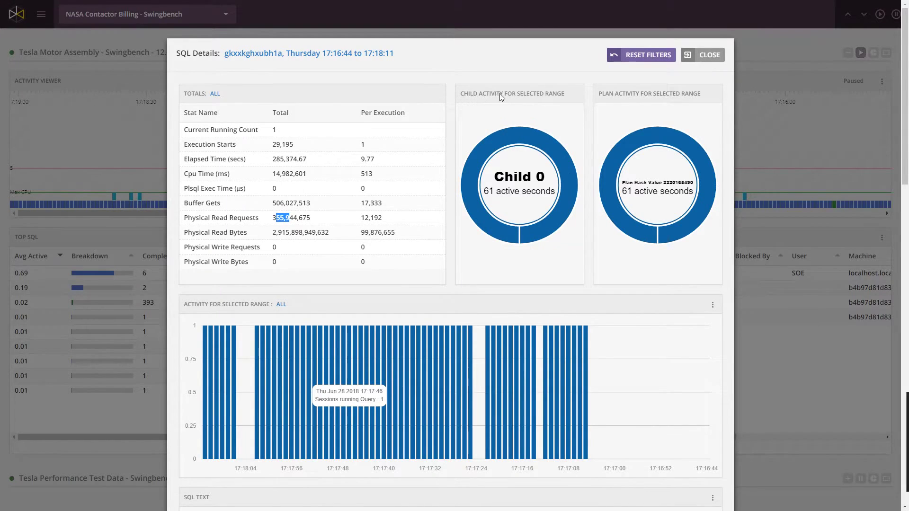
triple_click(513, 175)
click(582, 147)
drag(647, 183, 681, 183)
click(691, 242)
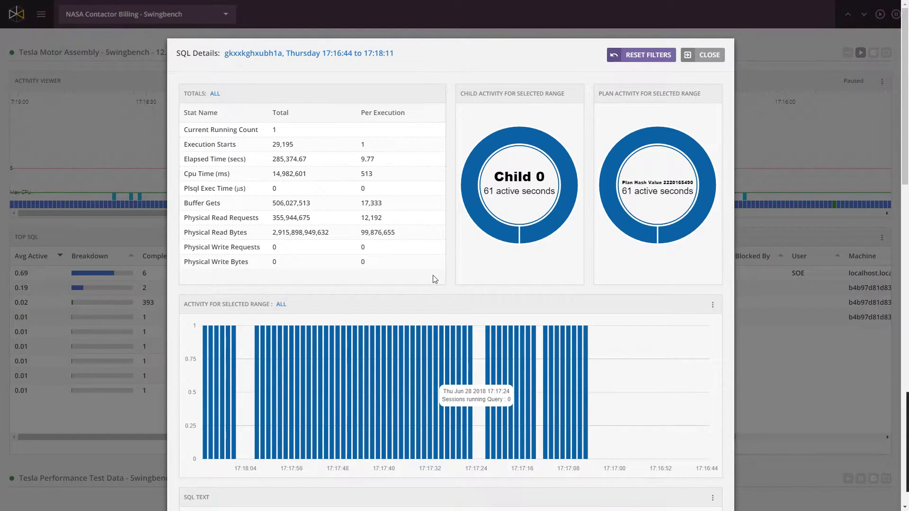
Highlight the query's SQL text and compare it with the activity chart for the selected range.
scroll(610, 324, down, 2)
scroll(610, 325, down, 4)
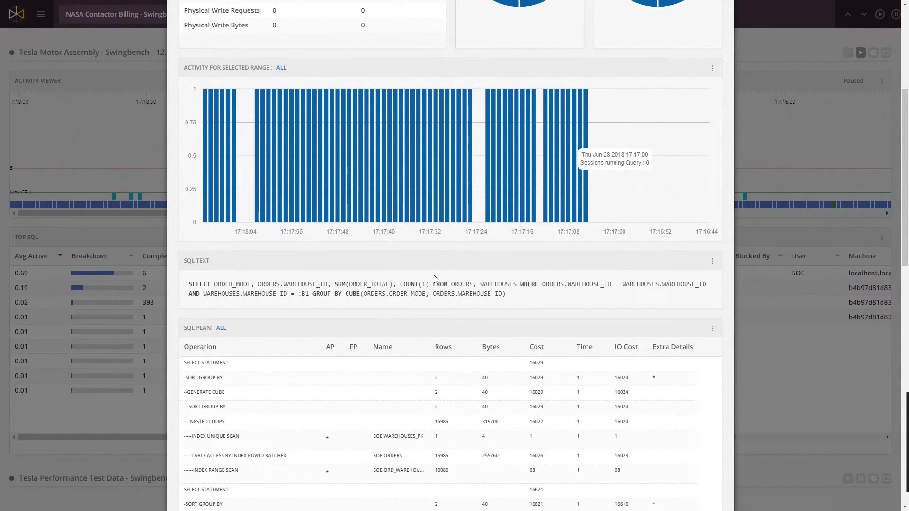
drag(230, 285, 501, 292)
scroll(376, 290, down, 2)
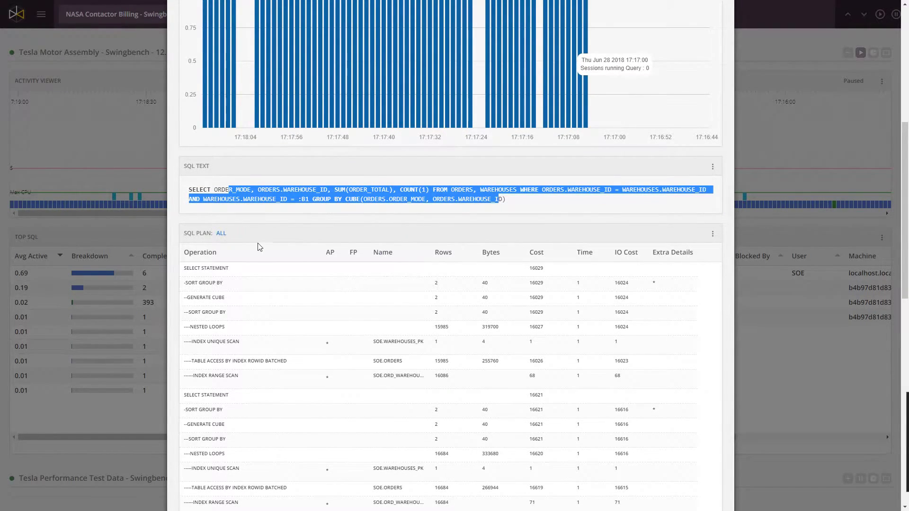
scroll(380, 249, up, 3)
scroll(482, 70, up, 2)
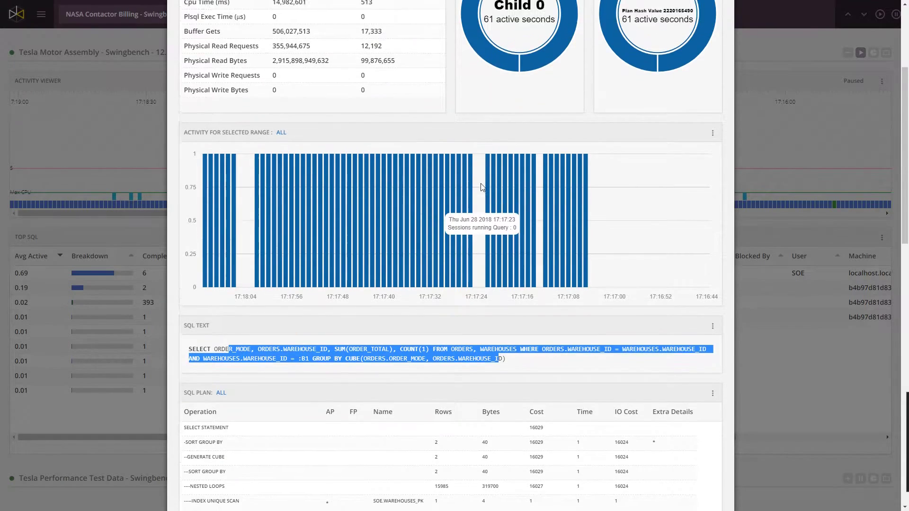
scroll(334, 307, down, 2)
scroll(330, 308, down, 3)
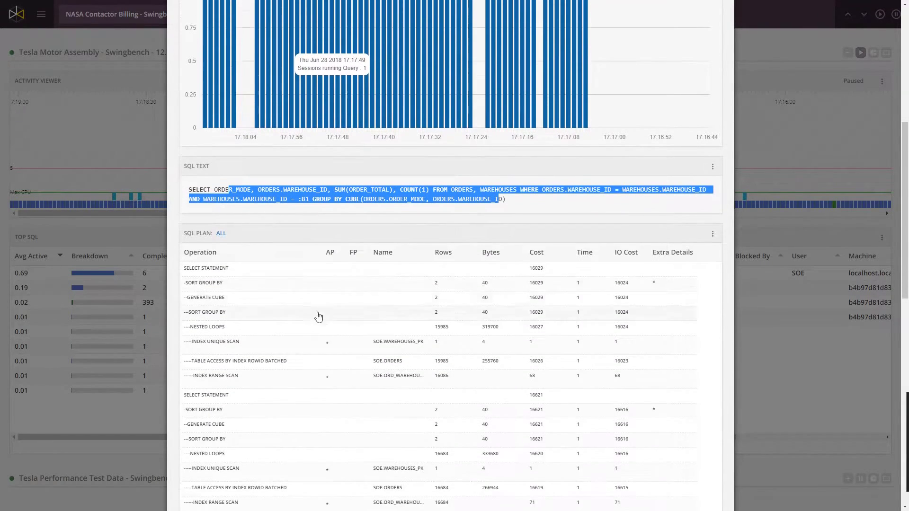
Examine the SQL plan's operations, access predicates and costs down to the last index range scan.
scroll(350, 258, down, 1)
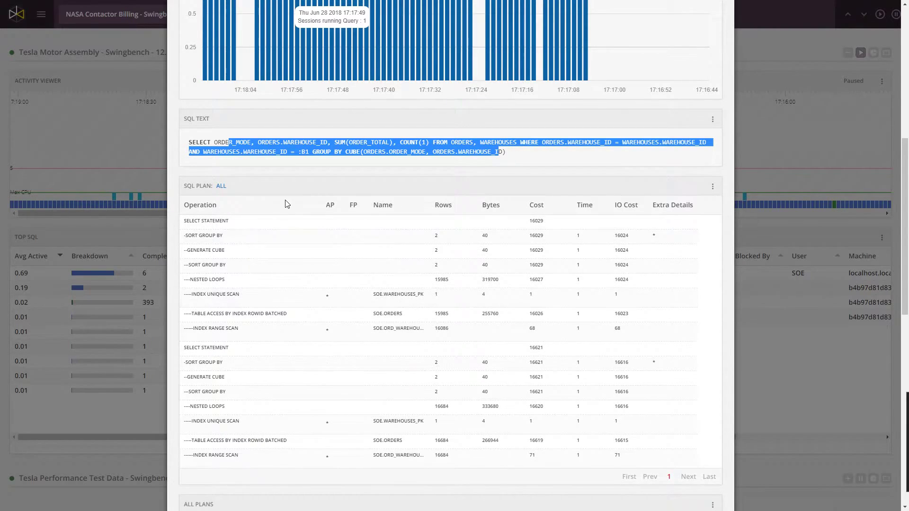
scroll(286, 203, down, 1)
mouse_move(329, 255)
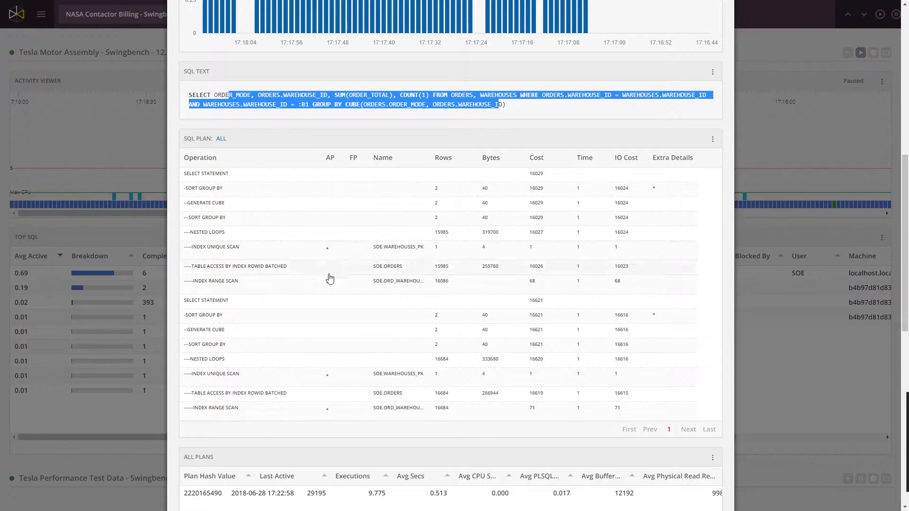
scroll(357, 288, down, 2)
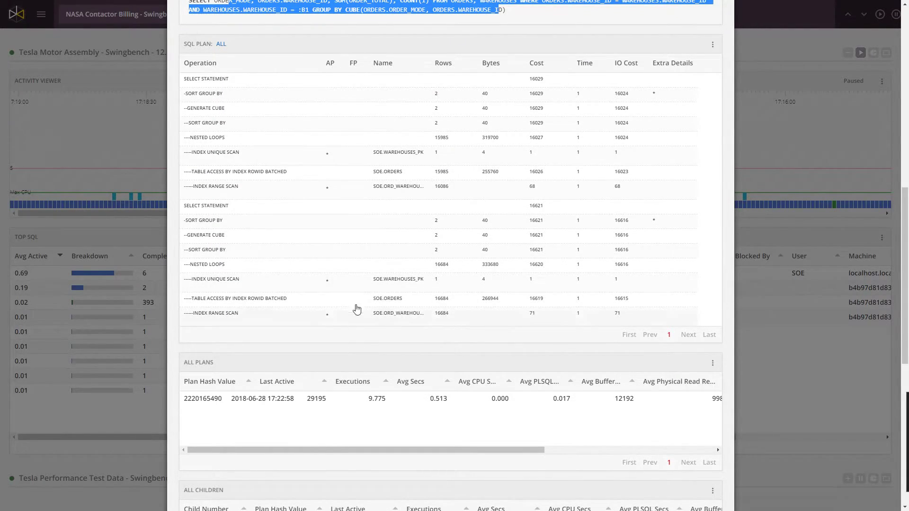
scroll(335, 217, down, 4)
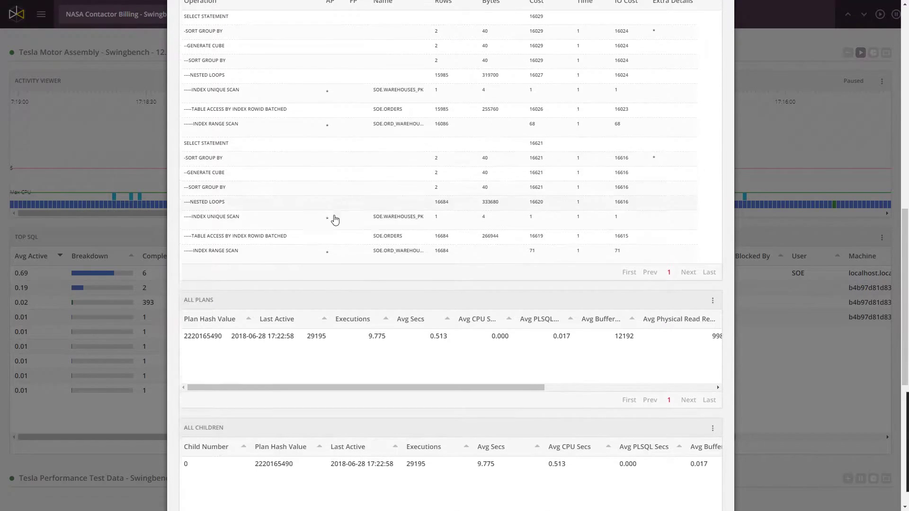
Sort the All Plans table by plan hash value, highlight the hash, and widen the Plan Hash Value column.
scroll(183, 250, down, 1)
drag(195, 209, 280, 209)
click(210, 192)
drag(191, 208, 229, 213)
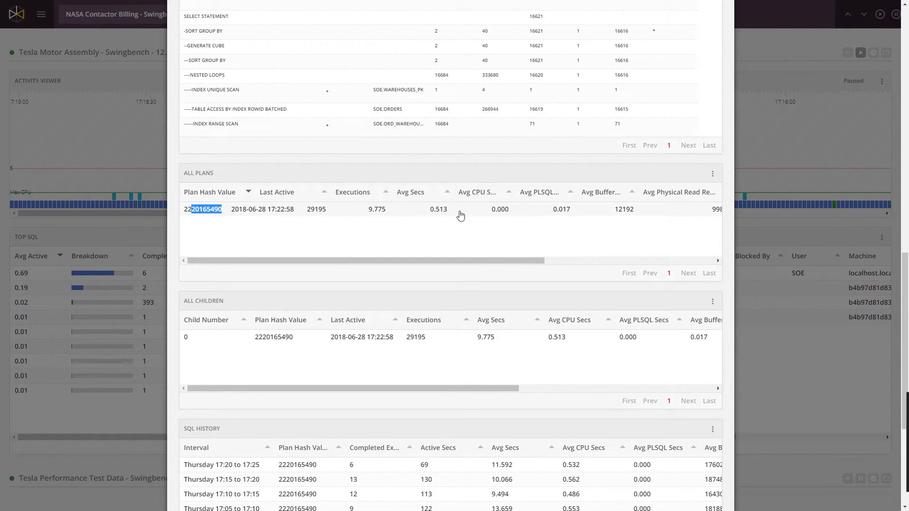
drag(255, 193, 274, 193)
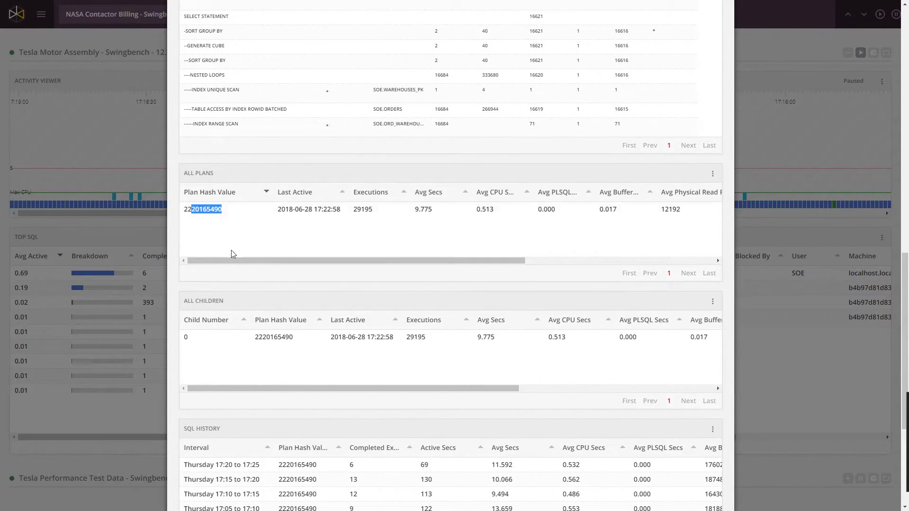
Review the All Children table, browse the SQL History through to page 5, and close the SQL details.
scroll(280, 271, down, 3)
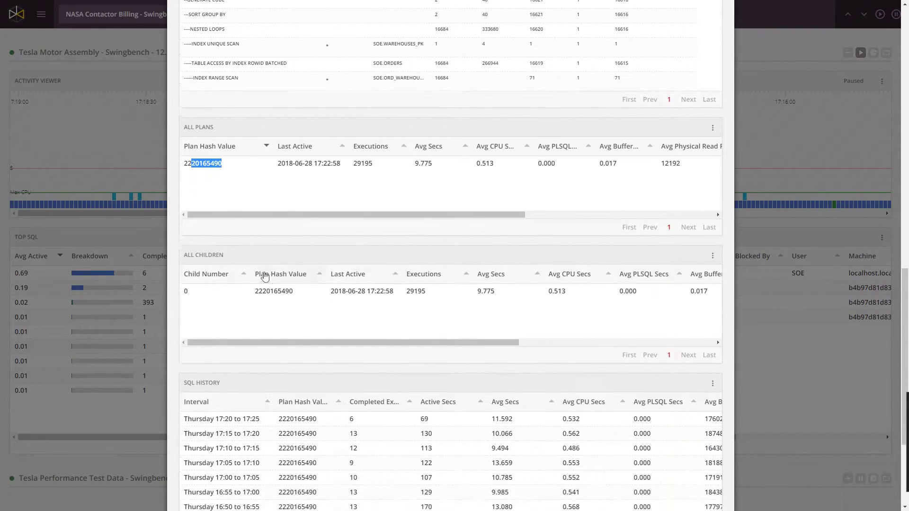
scroll(418, 217, down, 1)
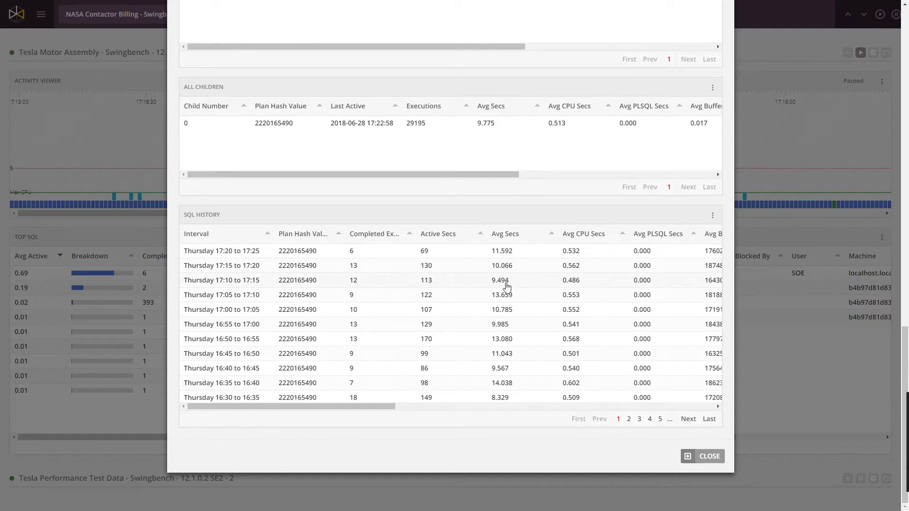
mouse_move(388, 407)
mouse_down()
mouse_move(720, 419)
mouse_move(379, 416)
mouse_up()
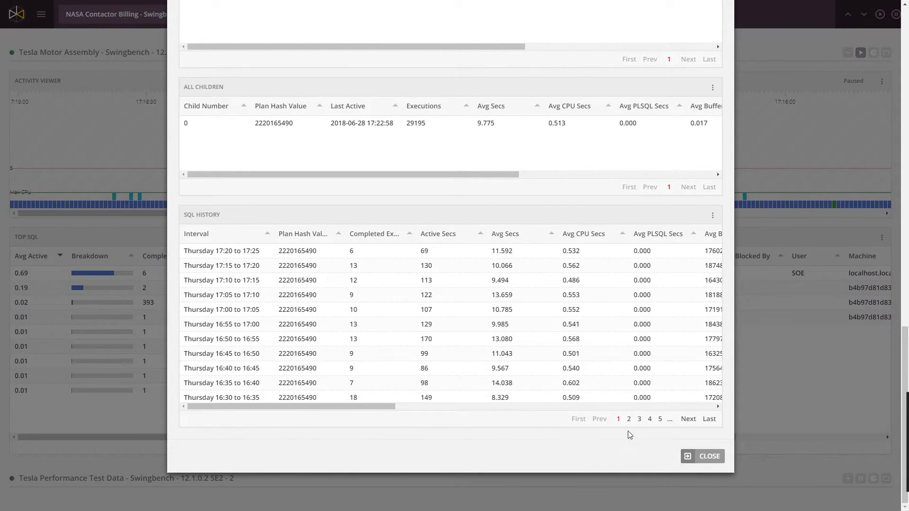
click(688, 419)
click(688, 419)
click(688, 419)
click(688, 419)
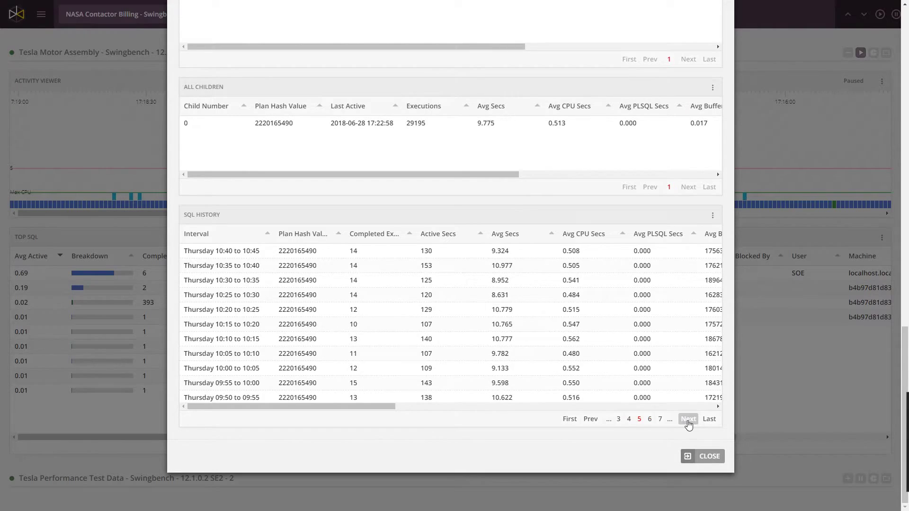
click(693, 456)
Select the activity range from about 17:18:08 to 17:18:30 for Tesla Motor Assembly, and resume live updates.
drag(240, 171, 146, 144)
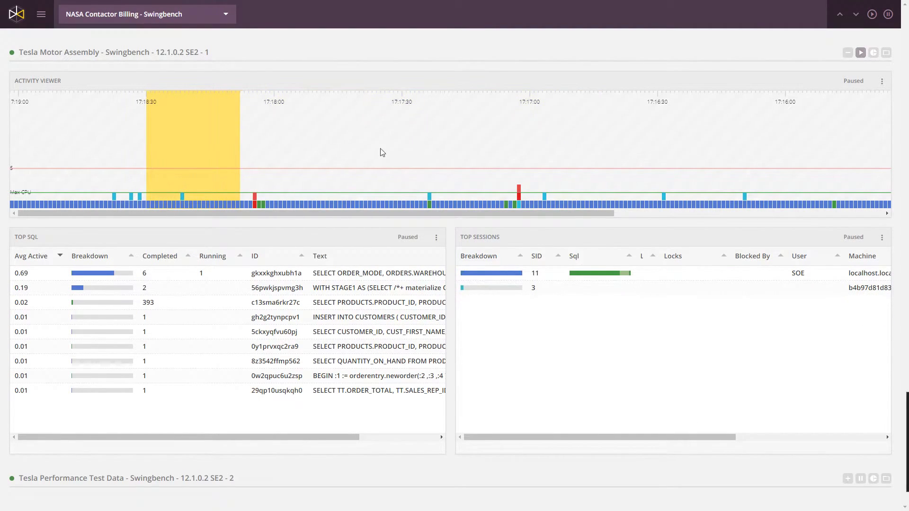
click(860, 53)
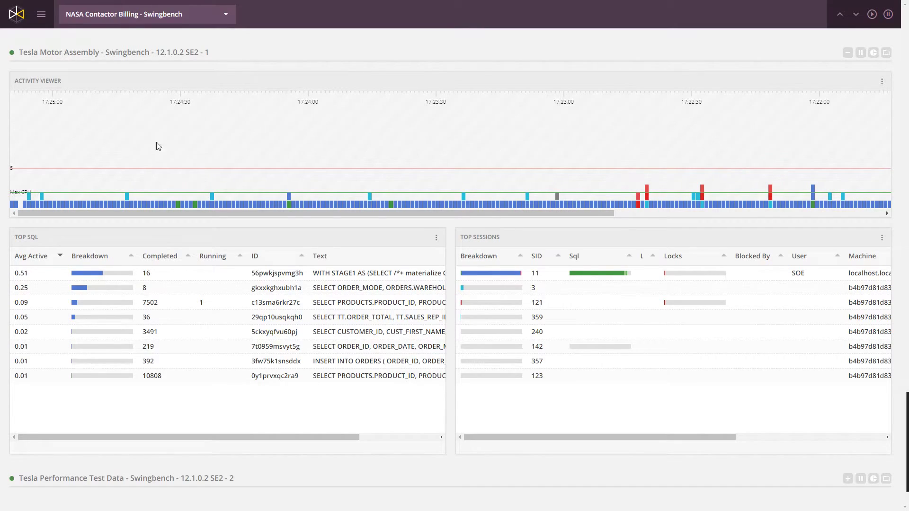
Collapse Tesla Motor Assembly's Top SQL and Top Sessions, select two activity ranges in its viewer, and resume live updates.
click(848, 53)
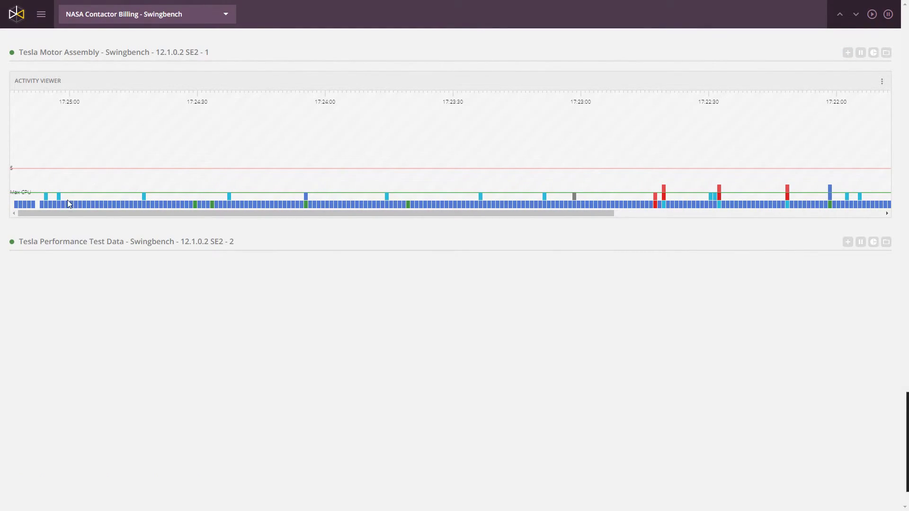
drag(224, 174, 493, 174)
drag(189, 154, 223, 147)
click(860, 52)
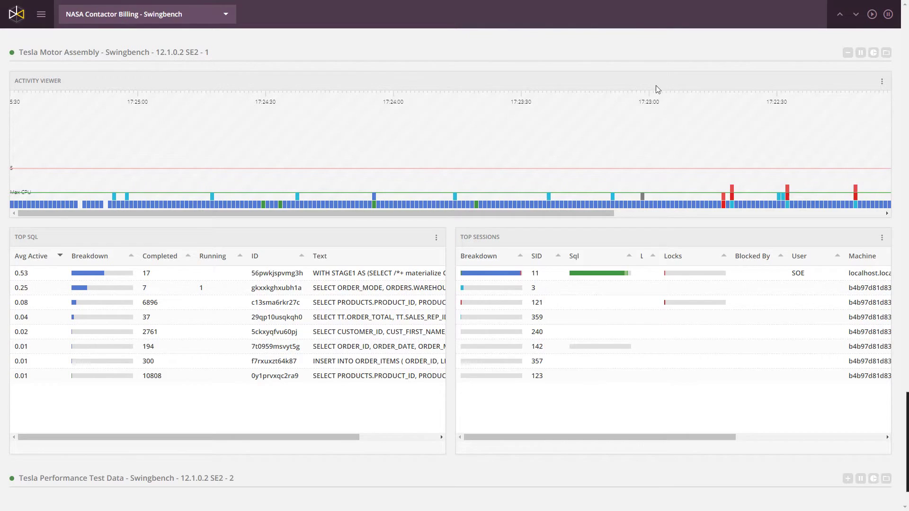
Set Tesla Motor Assembly's activity viewer to 24 Hours and inspect the wait breakdowns of the top SQL statements.
click(882, 82)
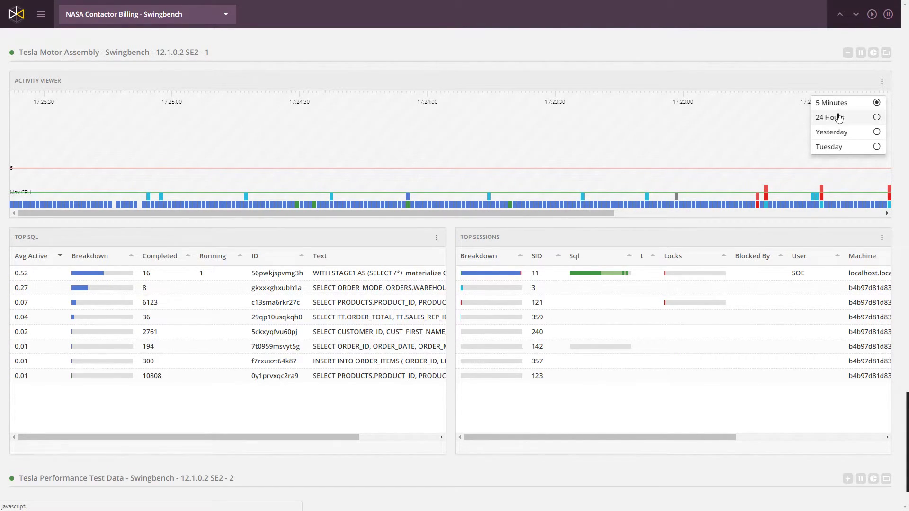
click(837, 121)
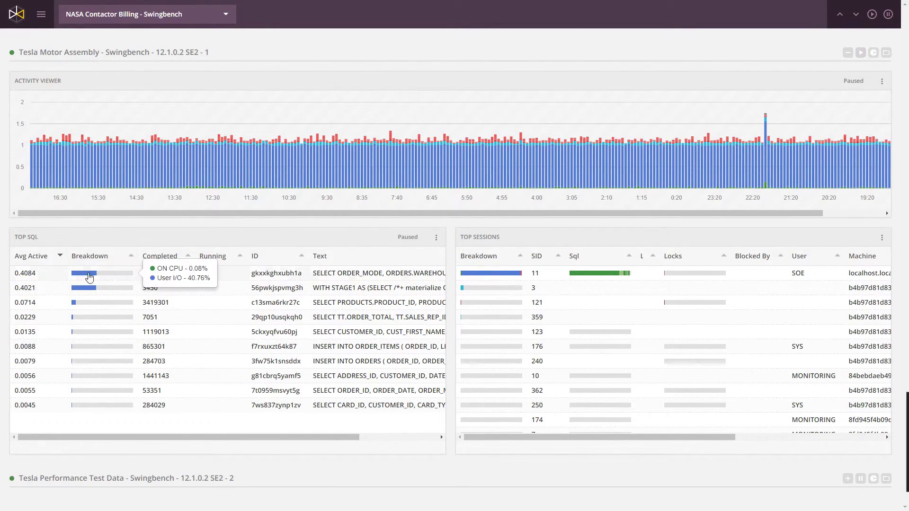
mouse_move(105, 289)
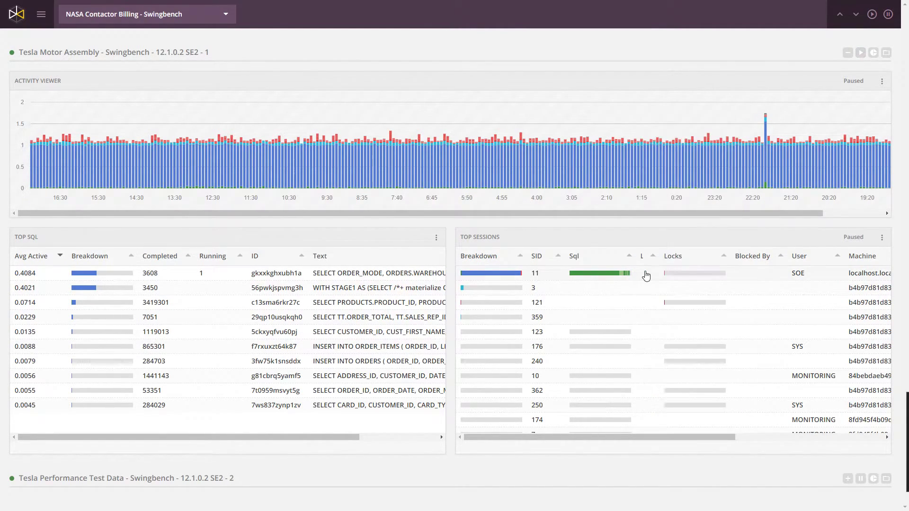
Inspect session 11's wait and SQL breakdowns over the 24-hour range and open its session details.
mouse_move(482, 274)
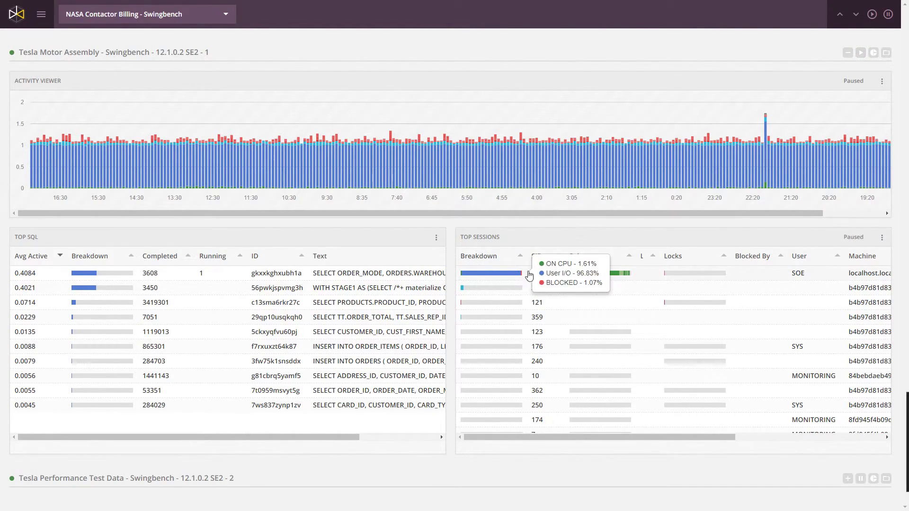
mouse_move(618, 275)
click(498, 274)
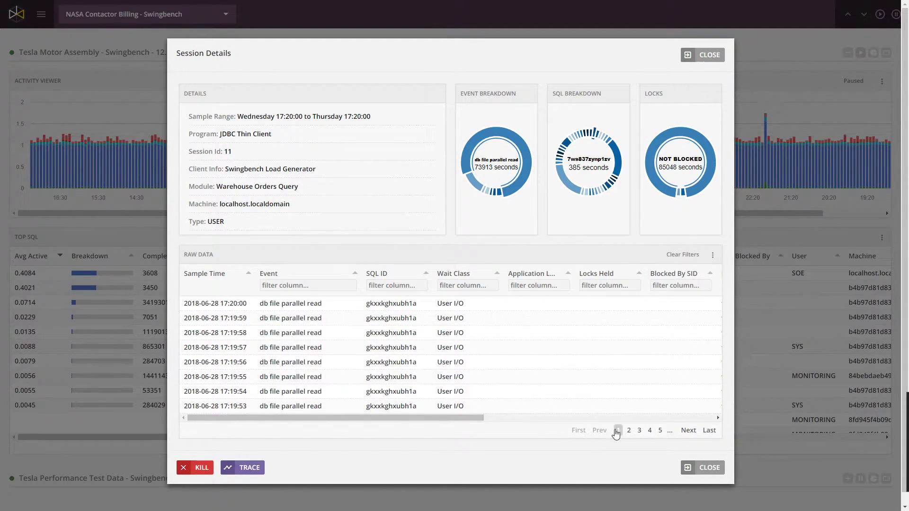
Page through session 11's raw sample data to page 8 and close the session details.
click(690, 432)
click(691, 432)
click(691, 432)
click(692, 432)
click(691, 432)
click(691, 432)
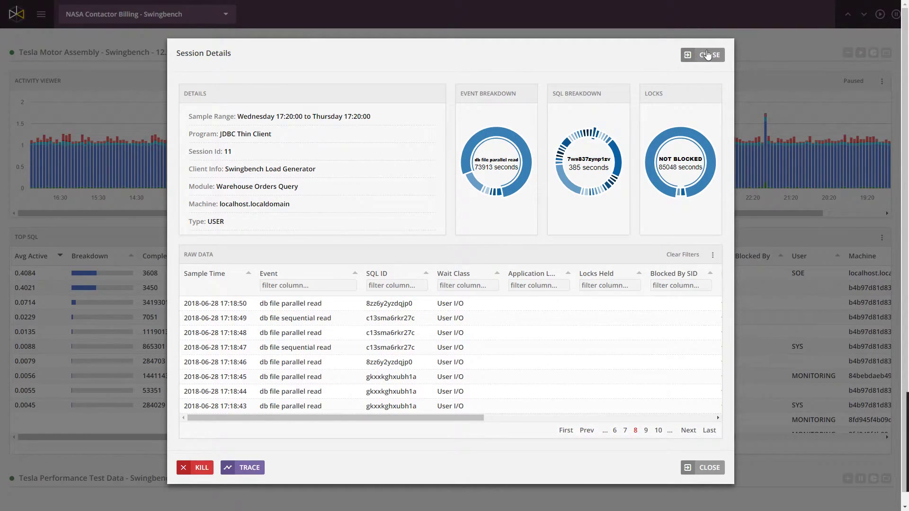
click(707, 55)
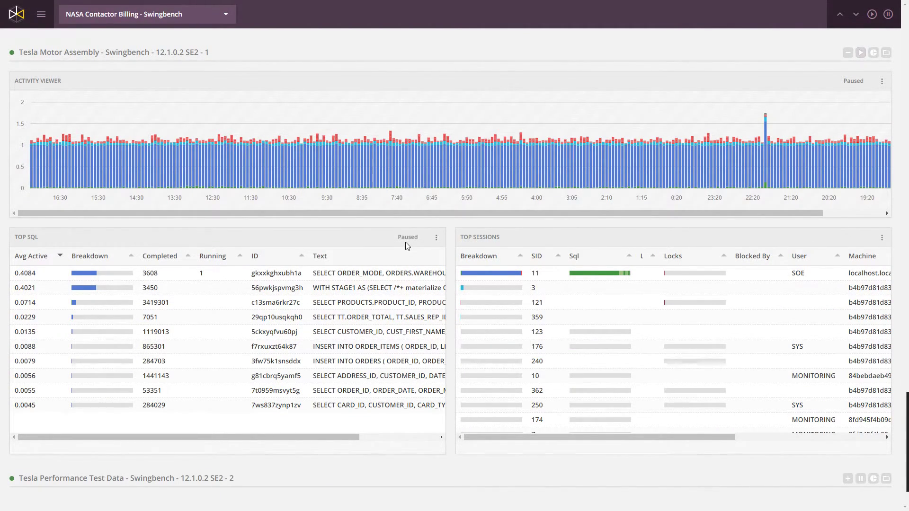
Drill into Tesla Motor Assembly's 22:00 to 22:05 activity spike and examine its timeline through to 22:00:00.
click(884, 80)
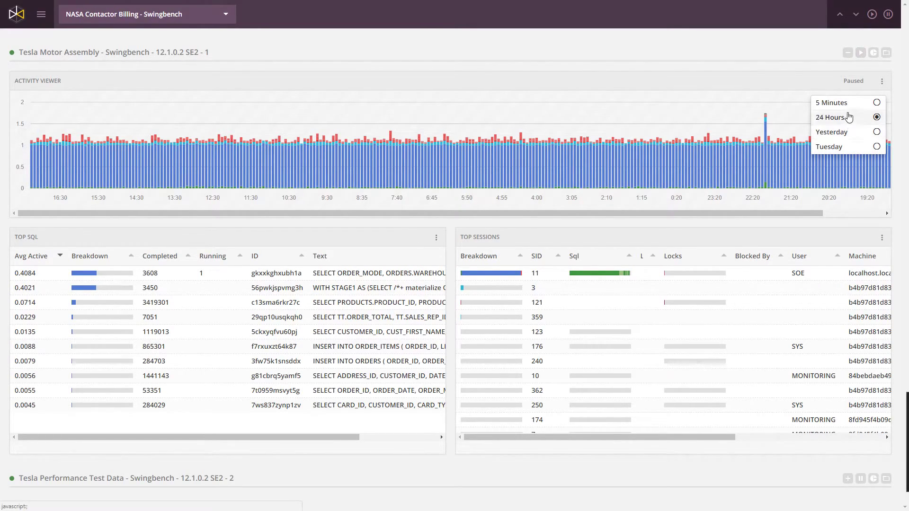
click(880, 77)
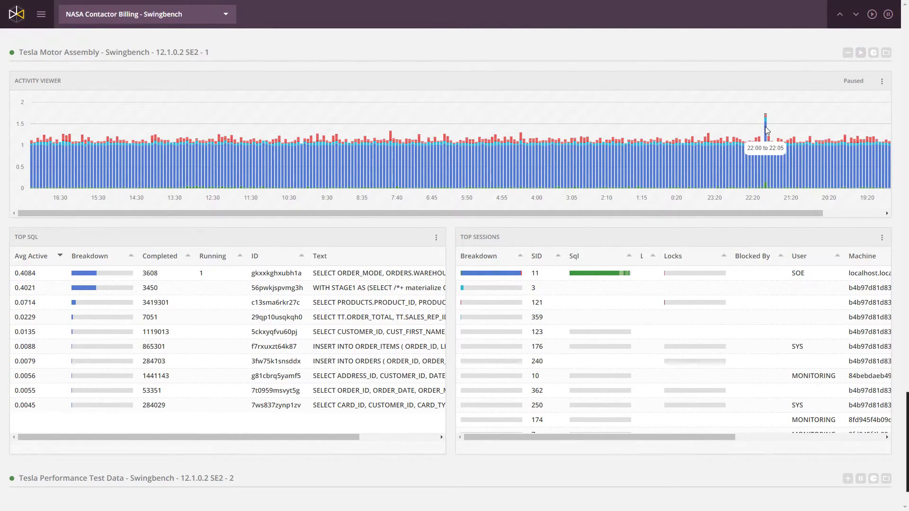
click(765, 127)
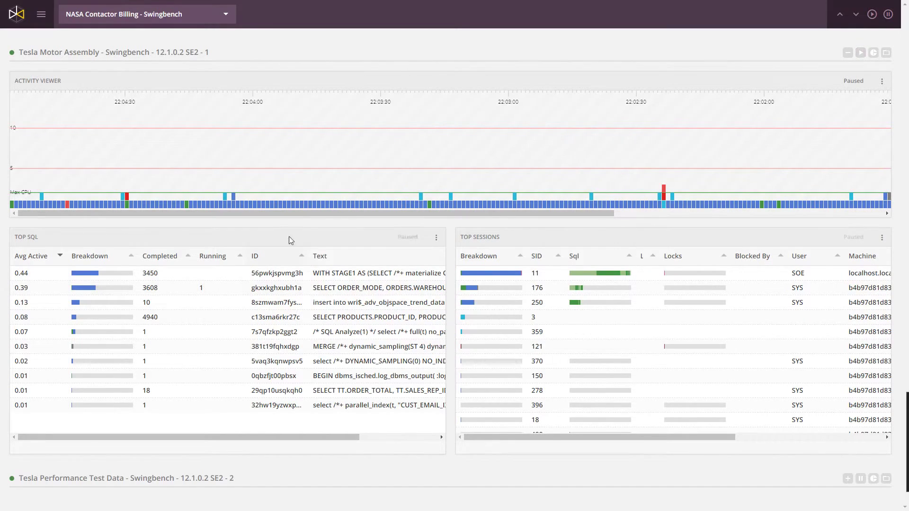
drag(415, 212, 287, 219)
drag(314, 213, 701, 181)
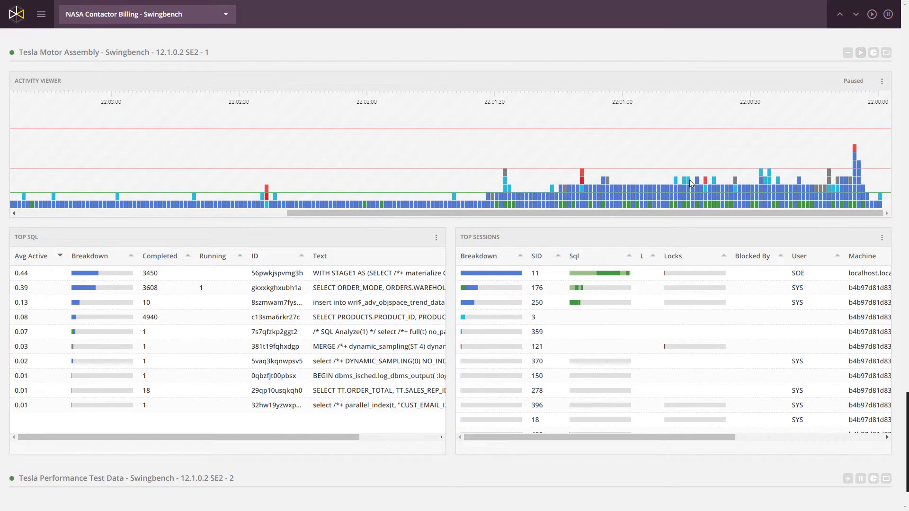
Select the activity range from 22:00:01 to 22:01:37 and inspect the SQL breakdowns of sessions 11 and 176.
mouse_move(499, 287)
drag(874, 176, 823, 175)
drag(464, 175, 877, 198)
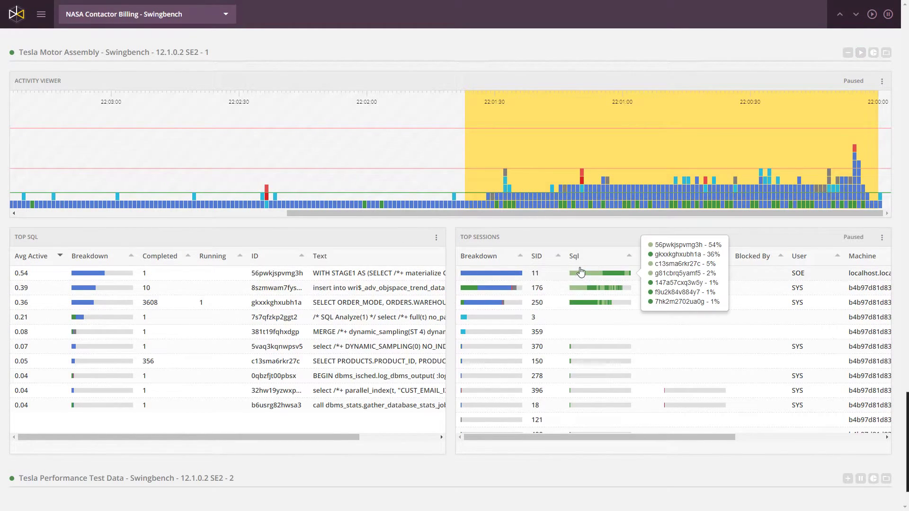
mouse_move(620, 274)
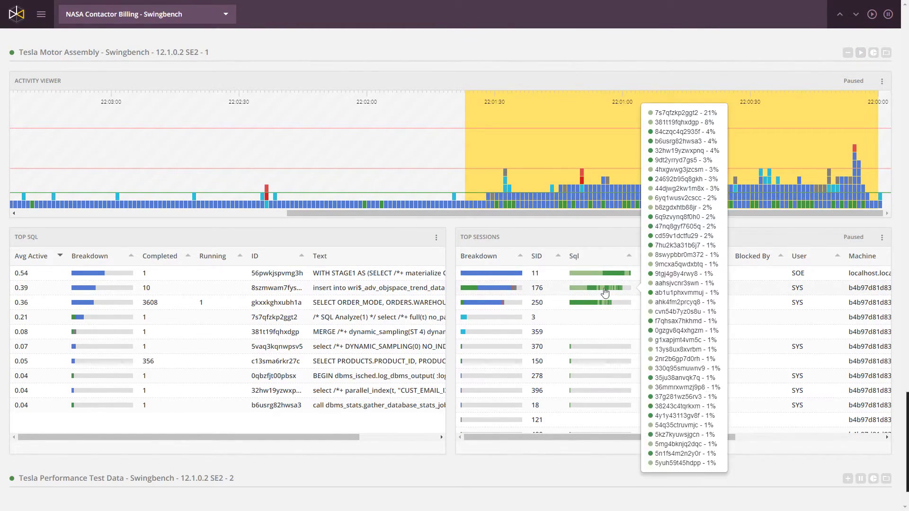
mouse_move(117, 304)
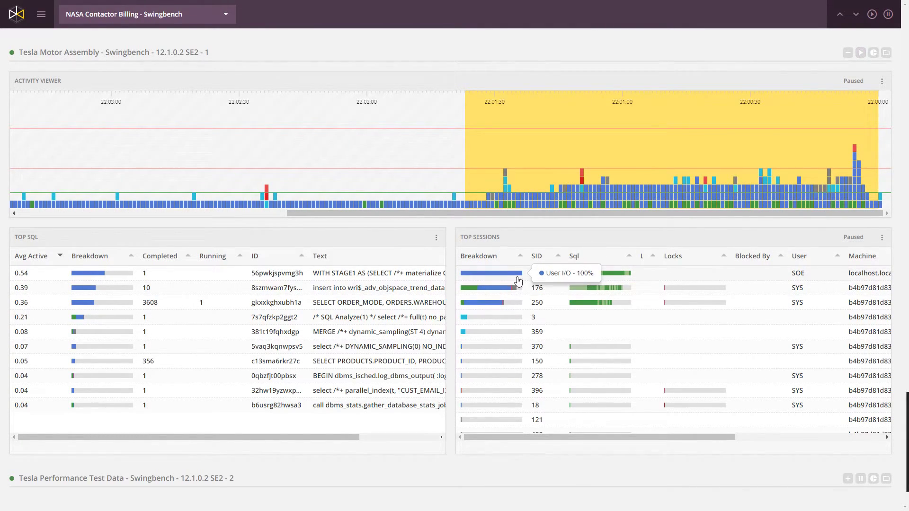
Examine session 176's program, module, sample range, event breakdown and locks in its session details, and close them.
click(491, 291)
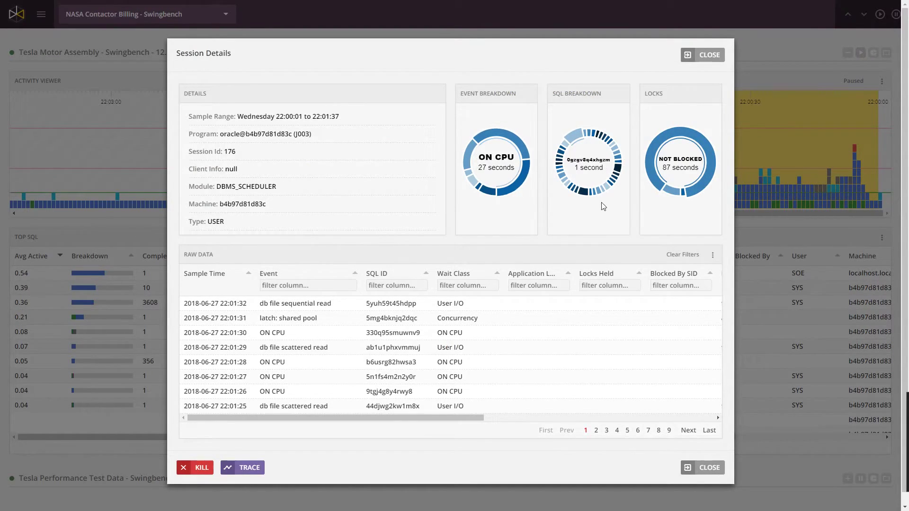
drag(312, 136, 289, 132)
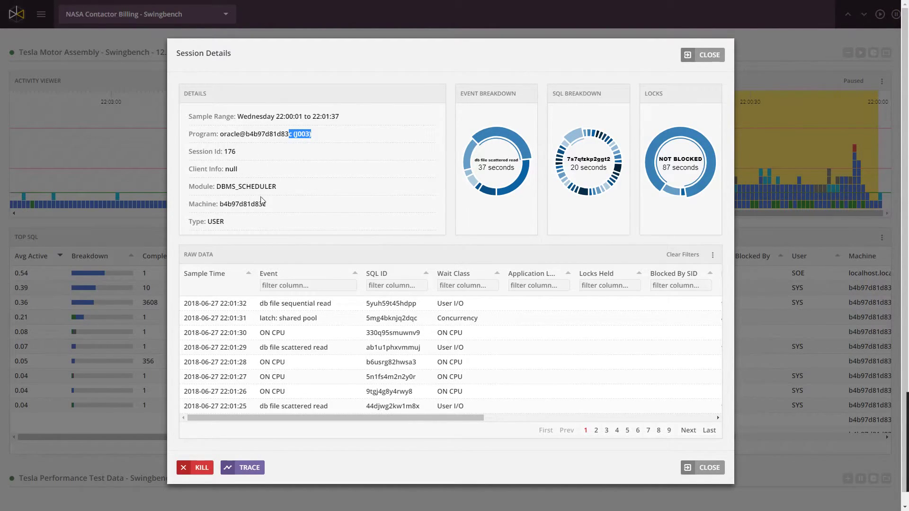
drag(283, 188, 222, 188)
drag(312, 135, 285, 133)
drag(271, 117, 365, 118)
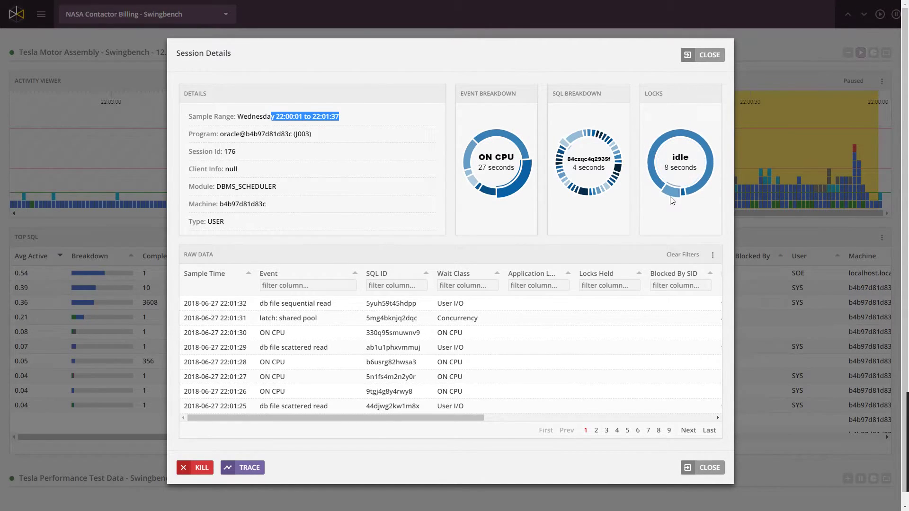
click(708, 56)
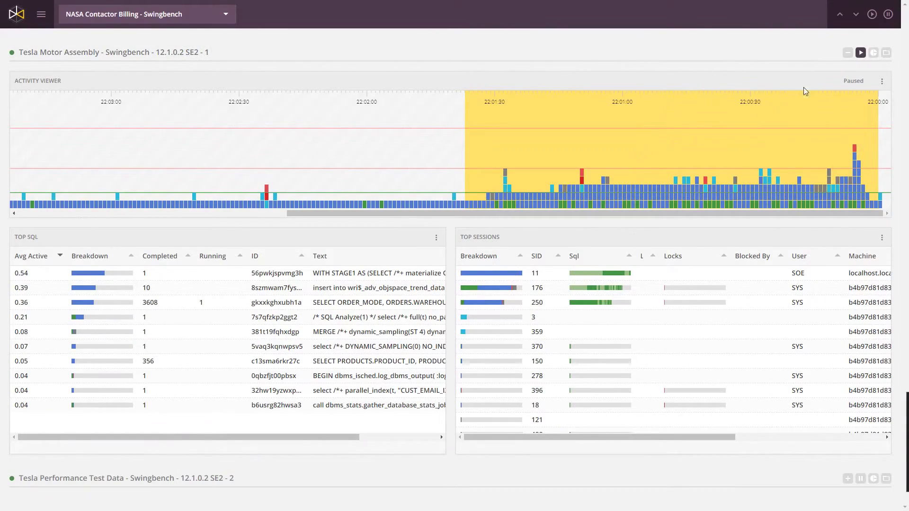
Resume live updates for Tesla Motor Assembly and collapse its section.
click(861, 53)
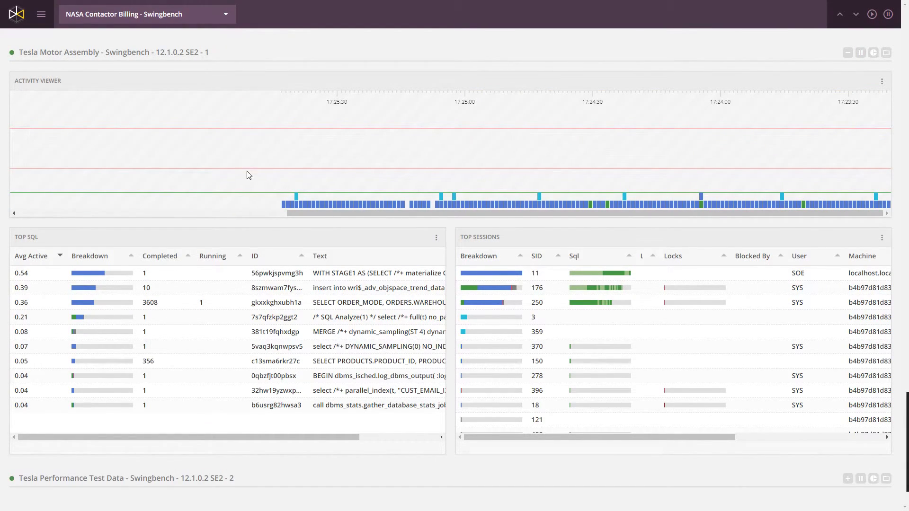
click(109, 53)
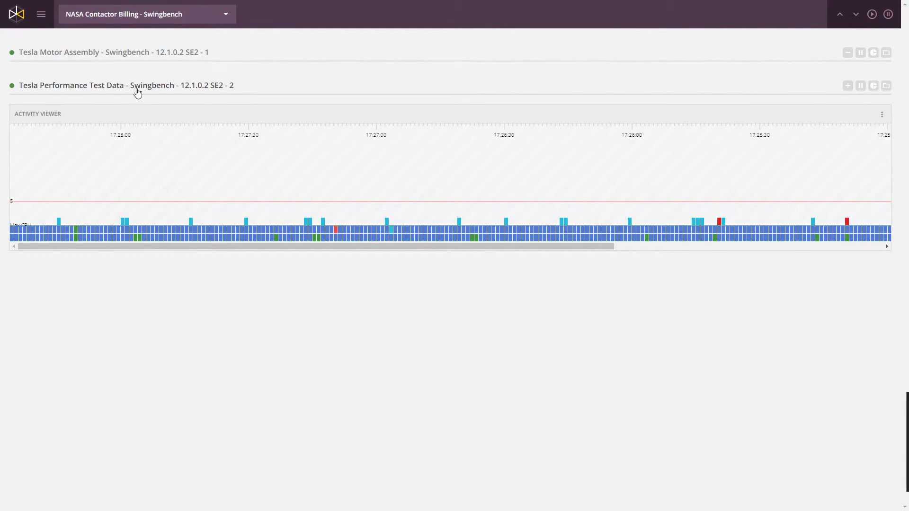
Select several activity ranges in Tesla Performance Test Data's viewer, check its time range options, and collapse the section.
drag(231, 156, 425, 189)
drag(543, 186, 299, 180)
drag(188, 172, 538, 178)
drag(705, 192, 449, 189)
click(882, 114)
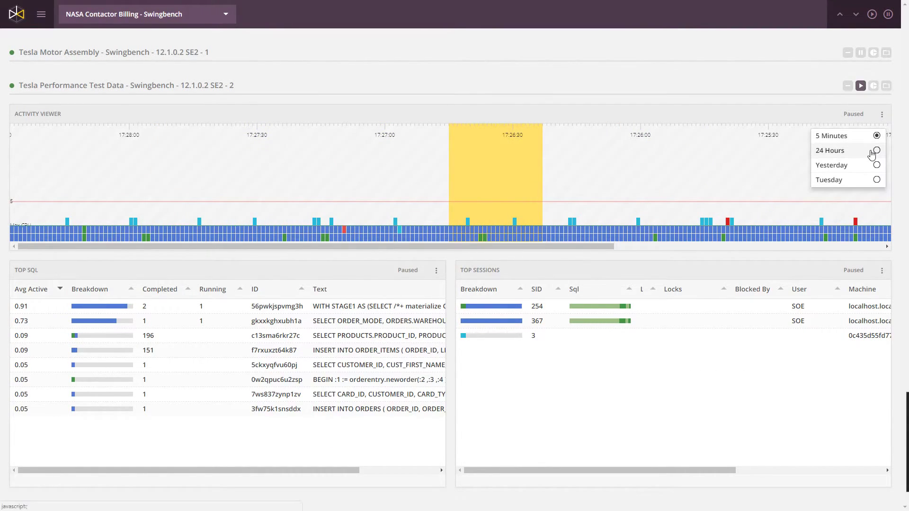
click(687, 98)
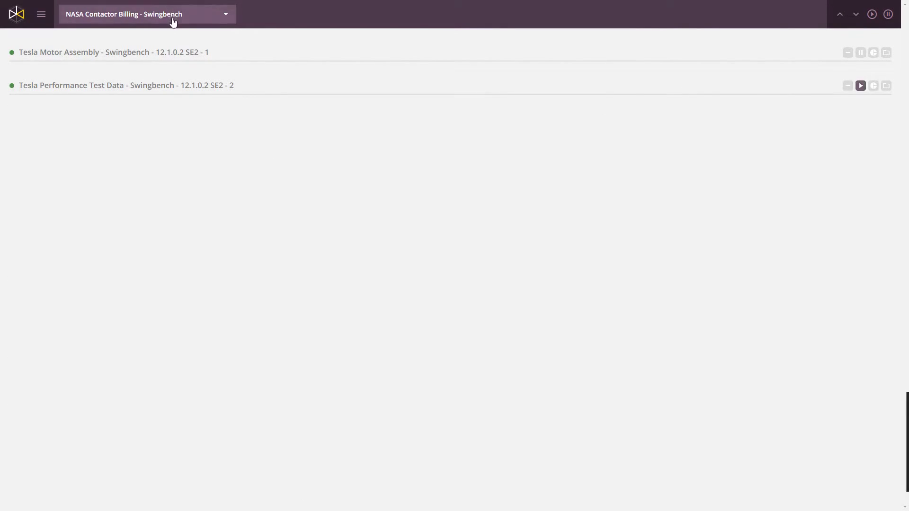
Switch the dashboard to NASA Safety Database - Long running queries and expand Tesla supply chain's Top SQL and Top Sessions.
click(108, 17)
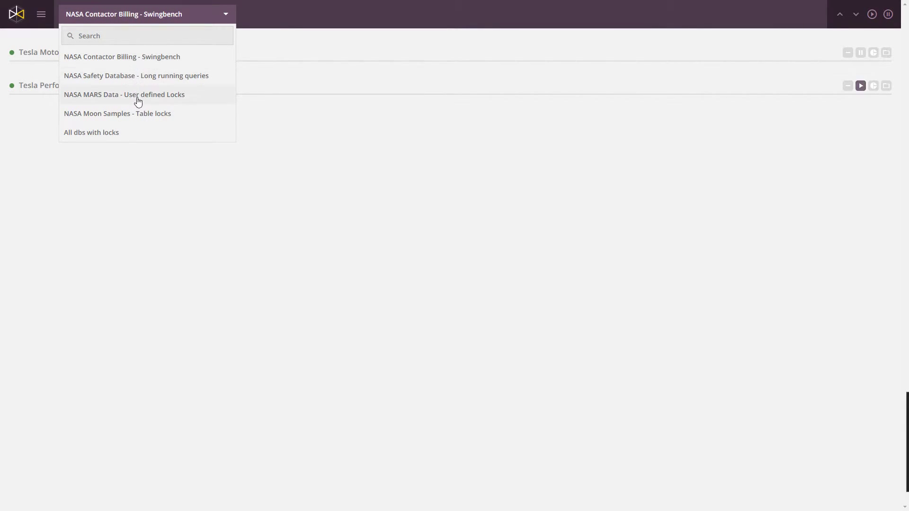
click(141, 77)
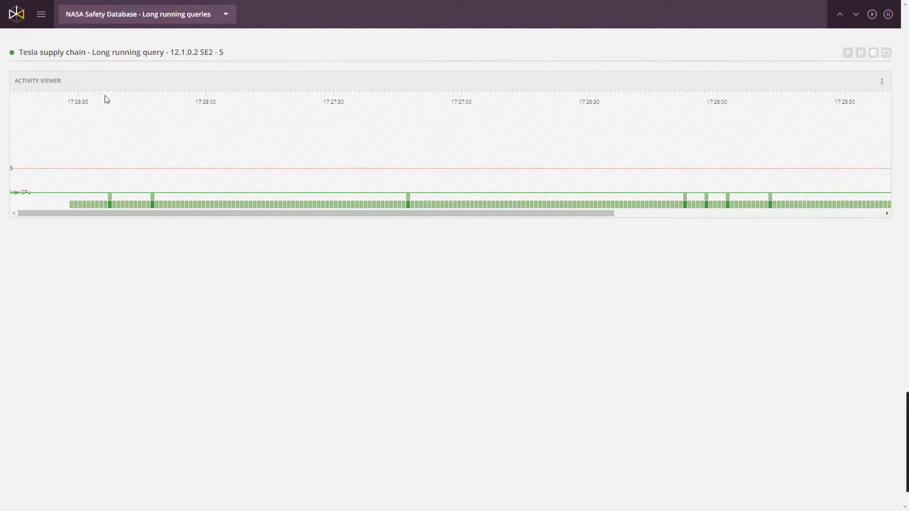
drag(92, 52, 152, 56)
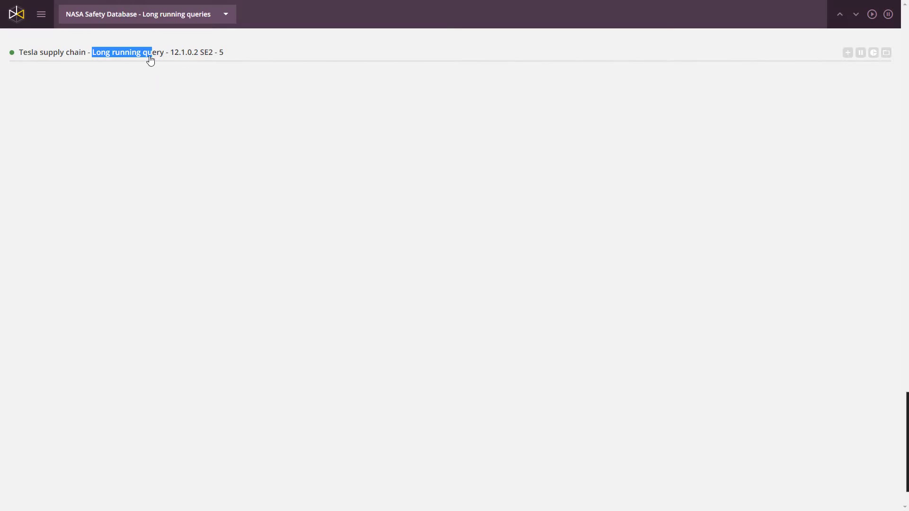
click(848, 53)
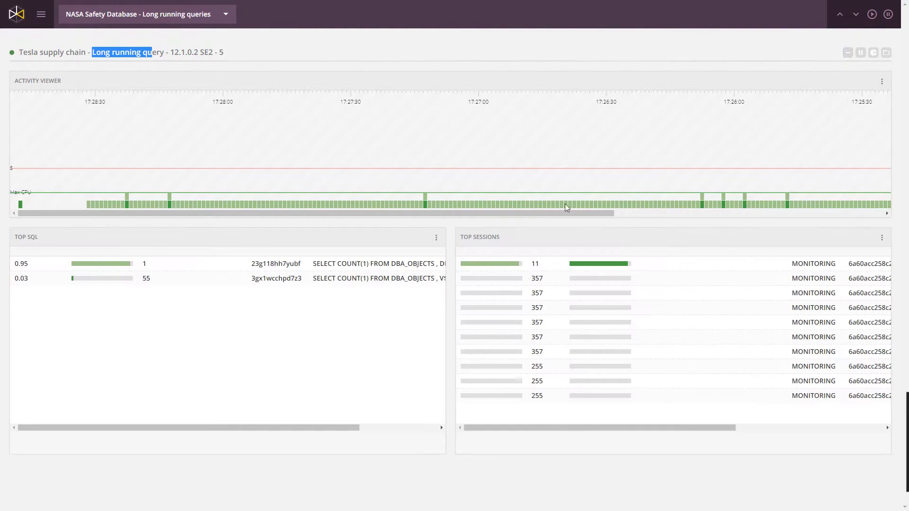
Inspect the wait breakdown of Tesla supply chain's top SQL and session, and select the activity at 17:28:23.
mouse_move(101, 282)
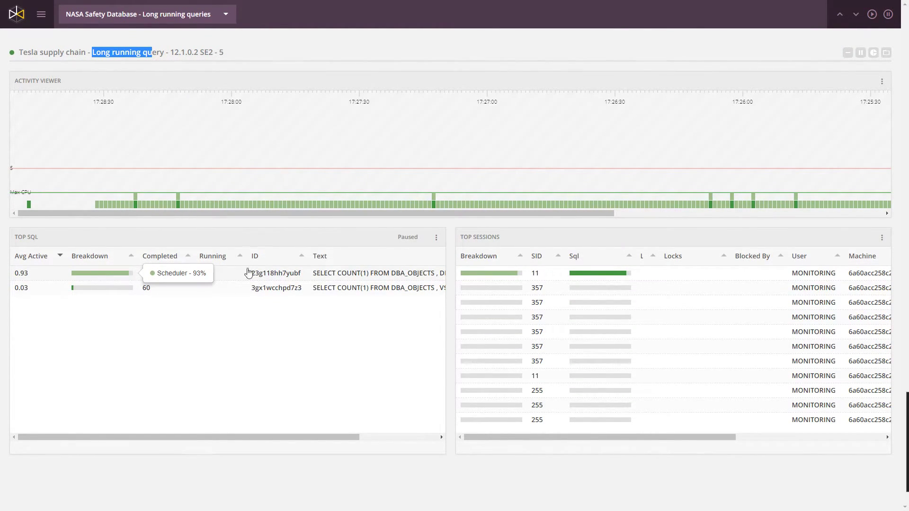
mouse_move(611, 277)
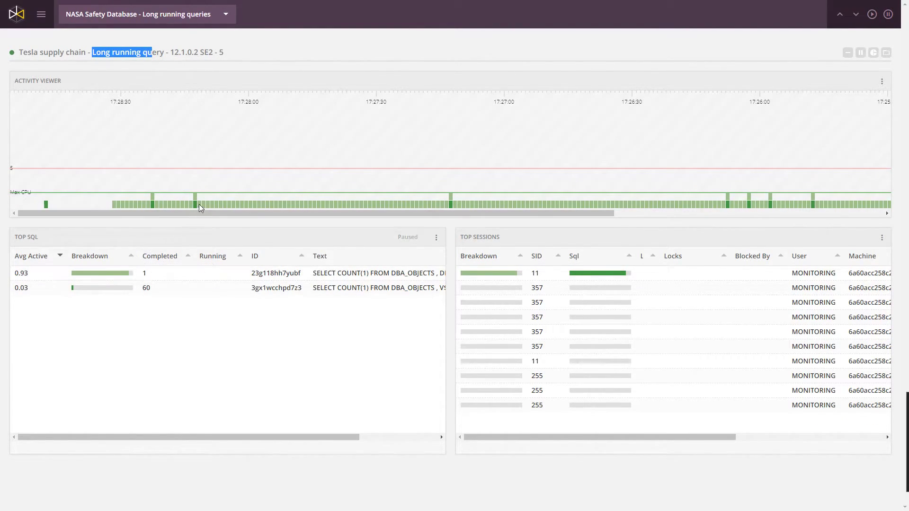
click(160, 203)
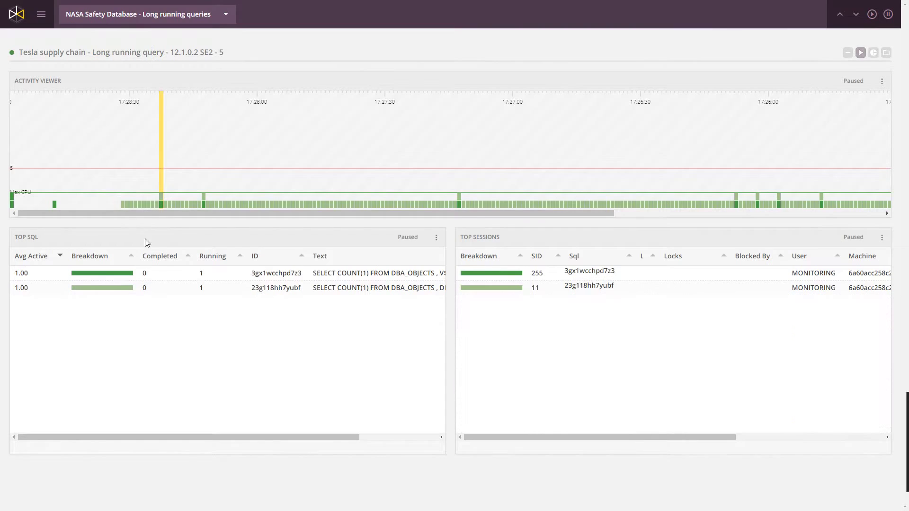
Review the execution totals, SQL text and plan in the SQL details of statement 3gx1wcchpd7z3, and close them.
click(369, 278)
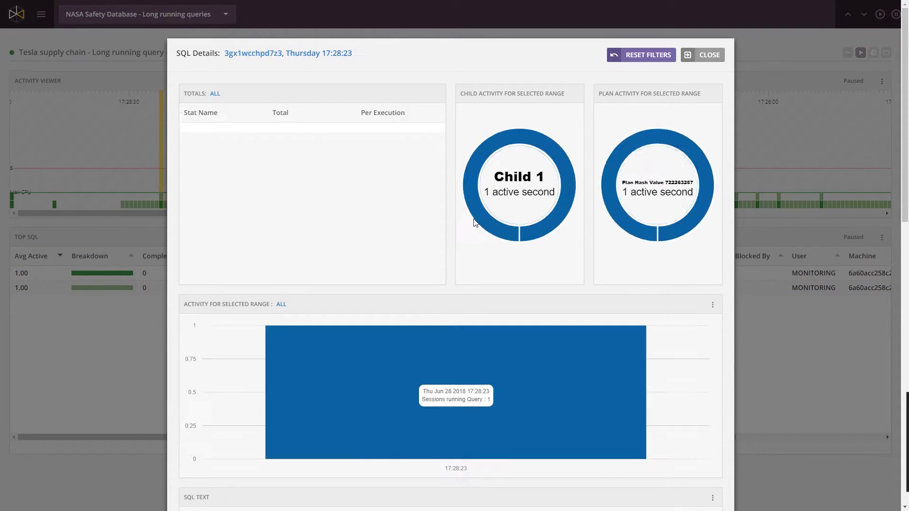
double_click(367, 159)
scroll(374, 287, down, 5)
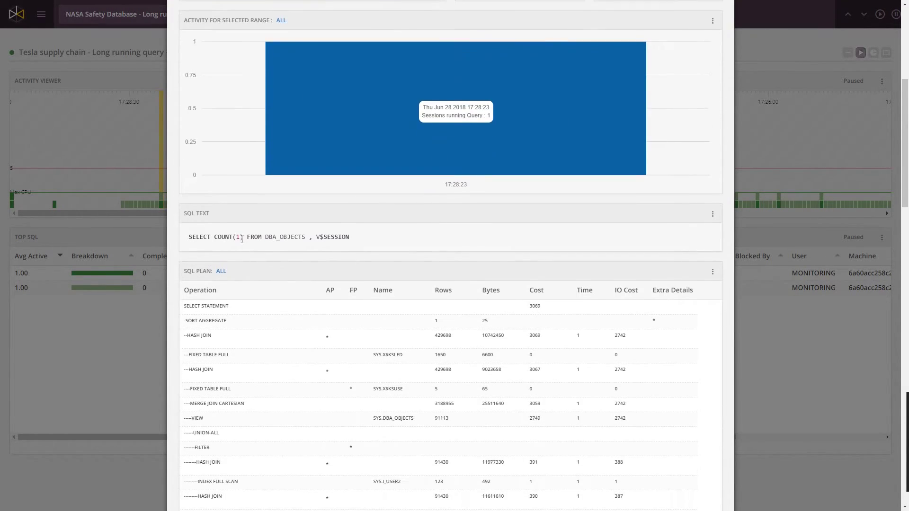
drag(351, 239, 201, 239)
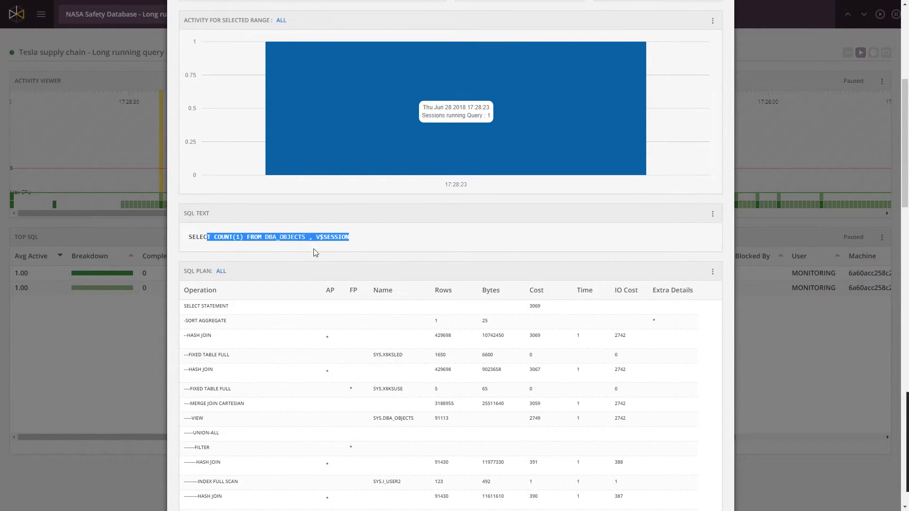
scroll(351, 297, down, 4)
scroll(351, 300, up, 9)
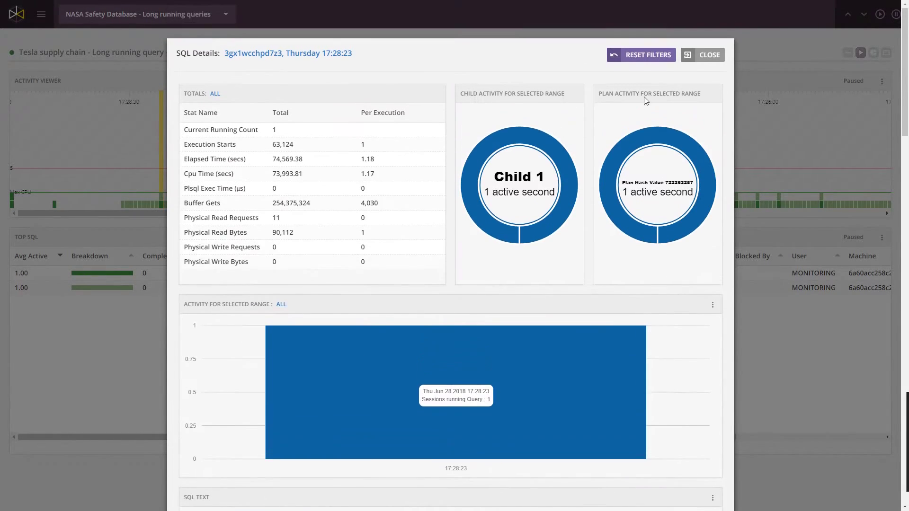
click(710, 55)
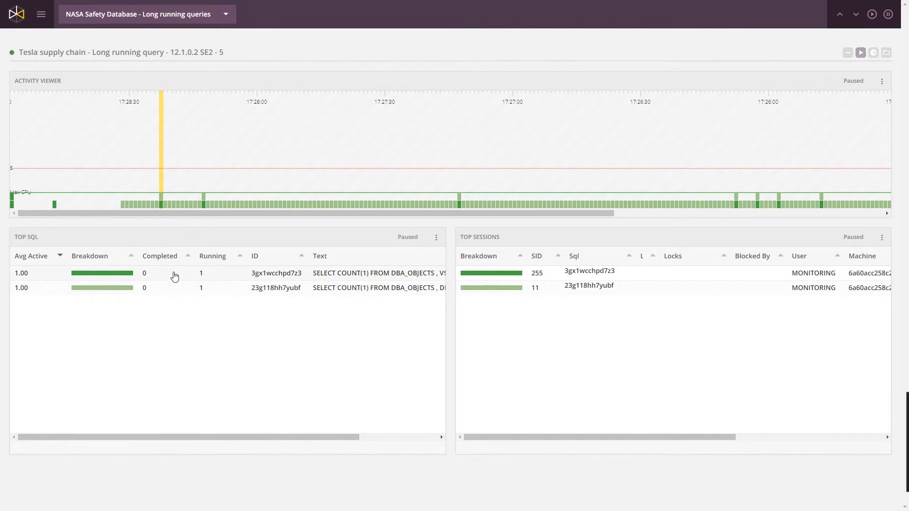
Select the activity range from 17:27:56 to 17:28:28 and check statement 23g118hh7yubf's elapsed time per execution in its SQL details.
drag(141, 192, 278, 195)
click(118, 273)
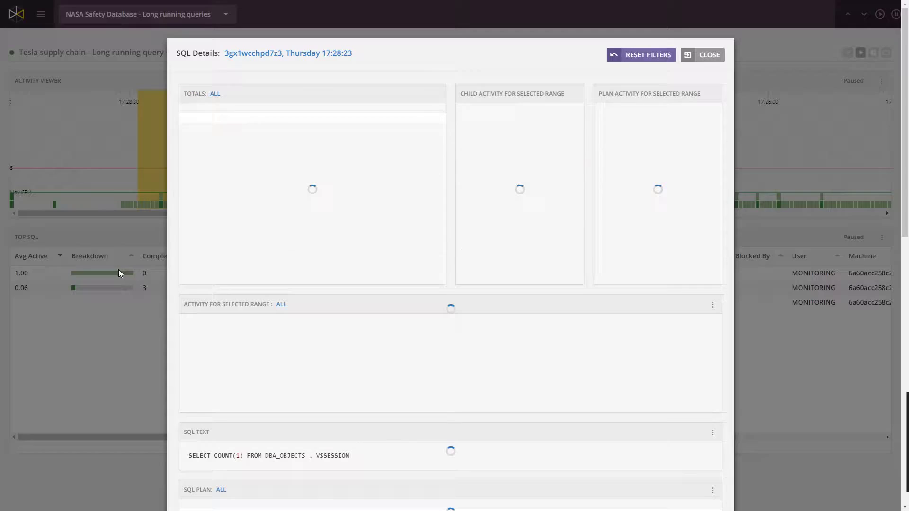
drag(383, 161, 362, 162)
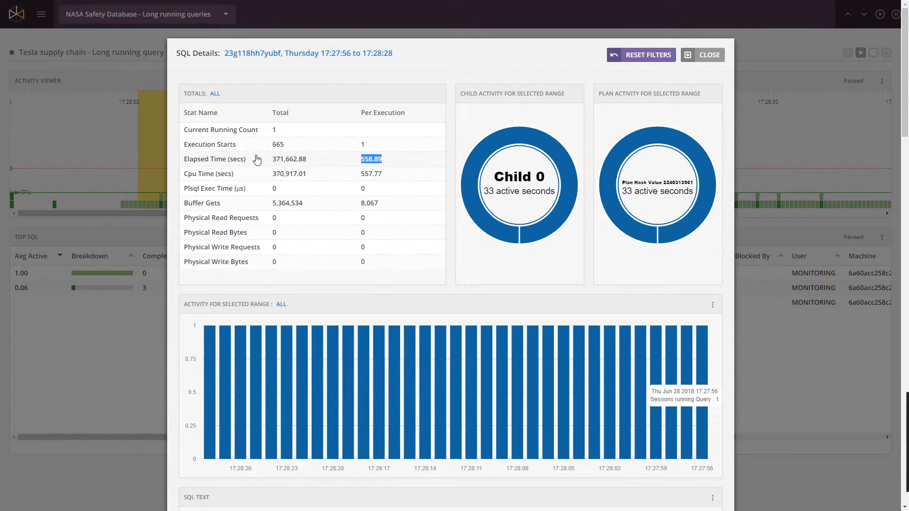
drag(257, 162, 392, 163)
click(369, 164)
Examine statement 23g118hh7yubf's activity chart, SQL text, plan, child cursors and SQL history.
scroll(386, 251, down, 2)
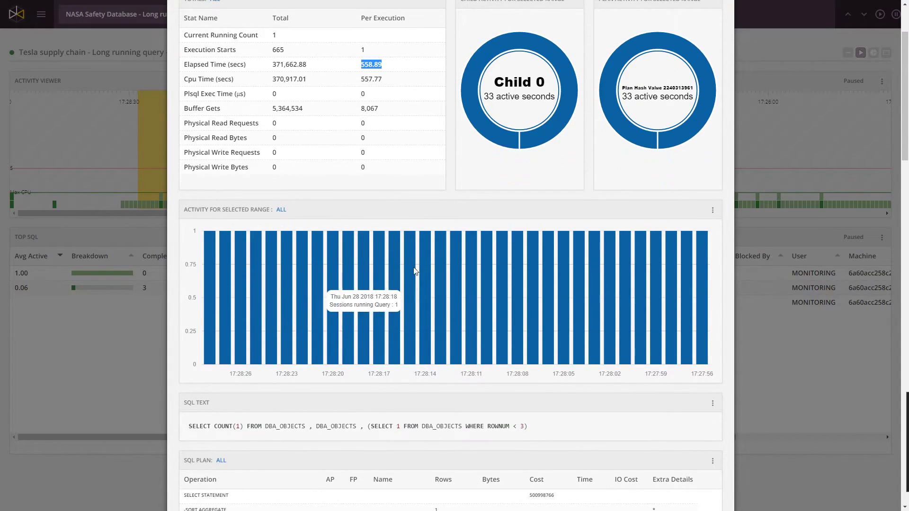
scroll(315, 174, down, 2)
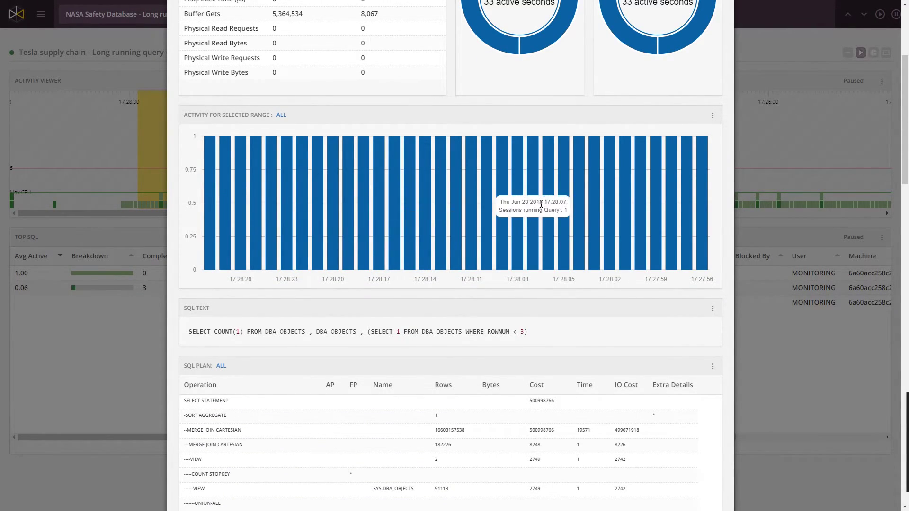
scroll(341, 280, down, 20)
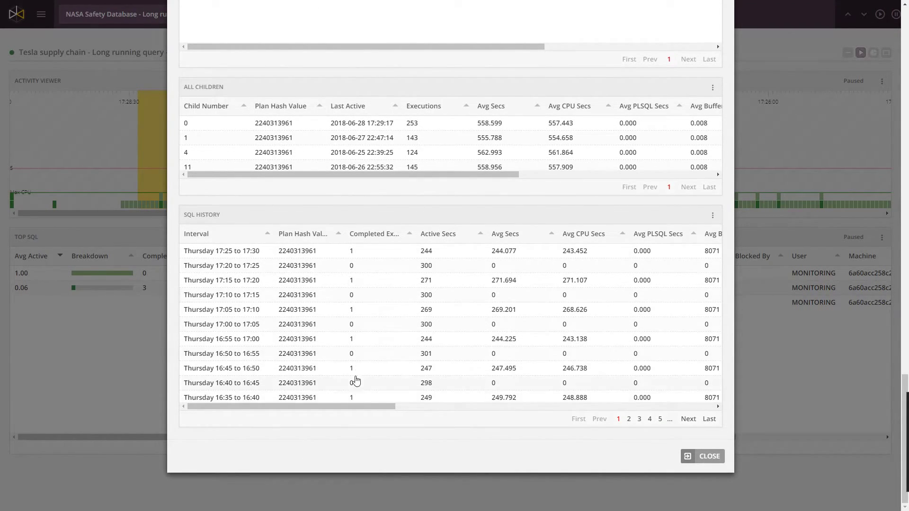
scroll(361, 209, up, 20)
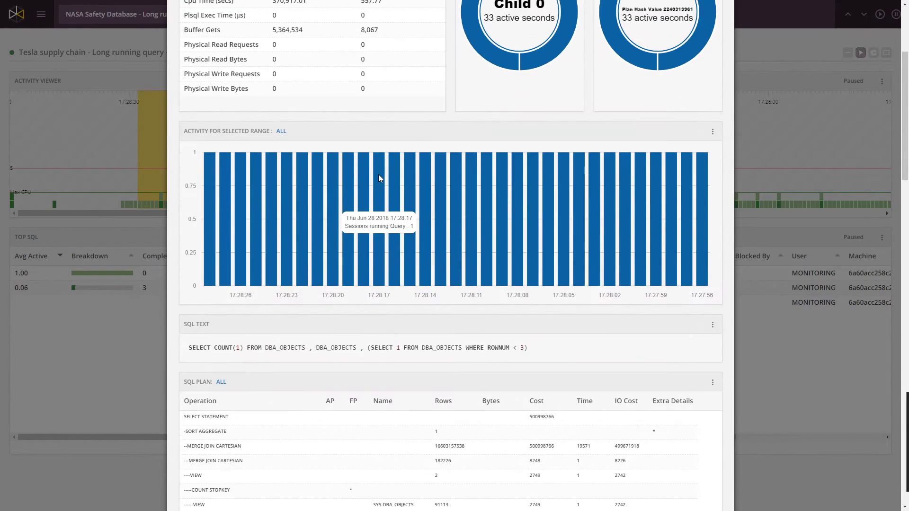
Close the SQL details and select Tesla supply chain's activity from about 17:26:44 to 17:27:25.
scroll(379, 178, up, 5)
click(712, 55)
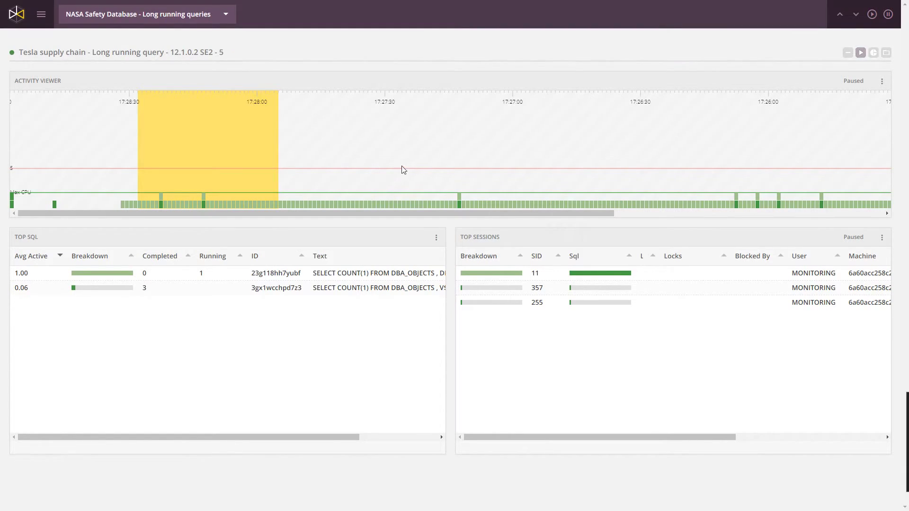
drag(404, 169, 581, 176)
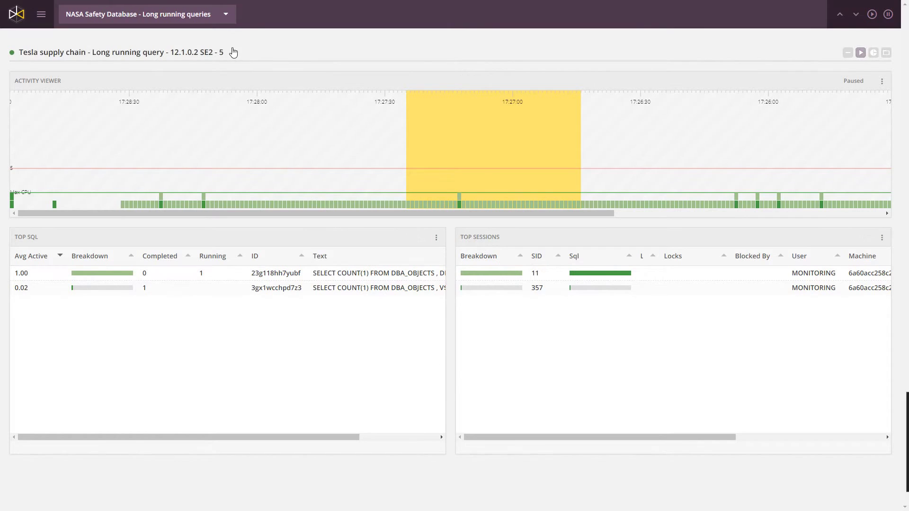
Collapse the Tesla supply chain database and switch to the NASA Moon Samples - Table locks dashboard.
click(270, 59)
click(178, 24)
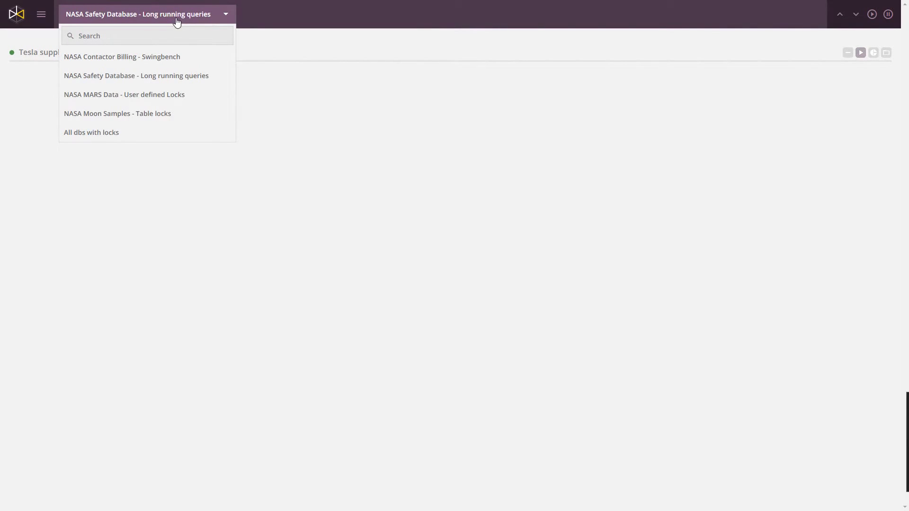
click(158, 118)
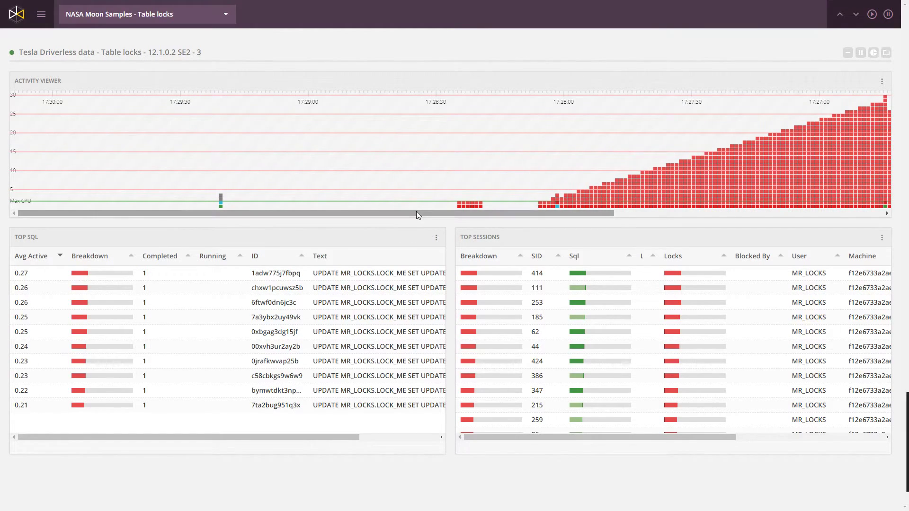
Select Tesla Driverless data's activity around the lock peak, narrow it to the second 17:26:45, and check the root blocker session's locks.
drag(416, 212, 686, 213)
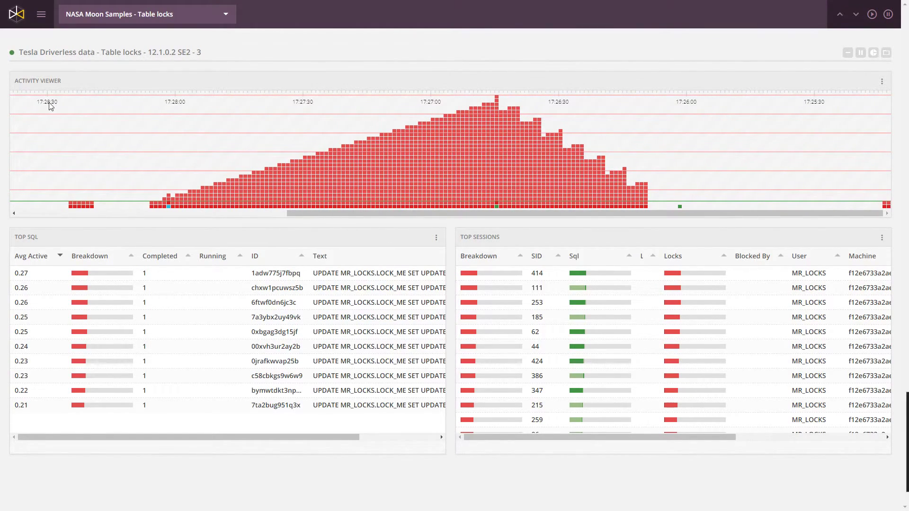
drag(317, 213, 27, 213)
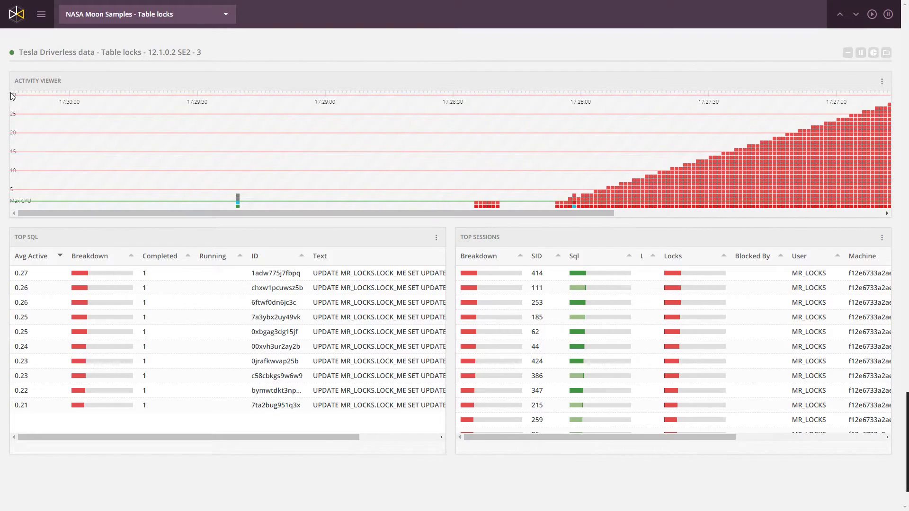
drag(302, 212, 608, 219)
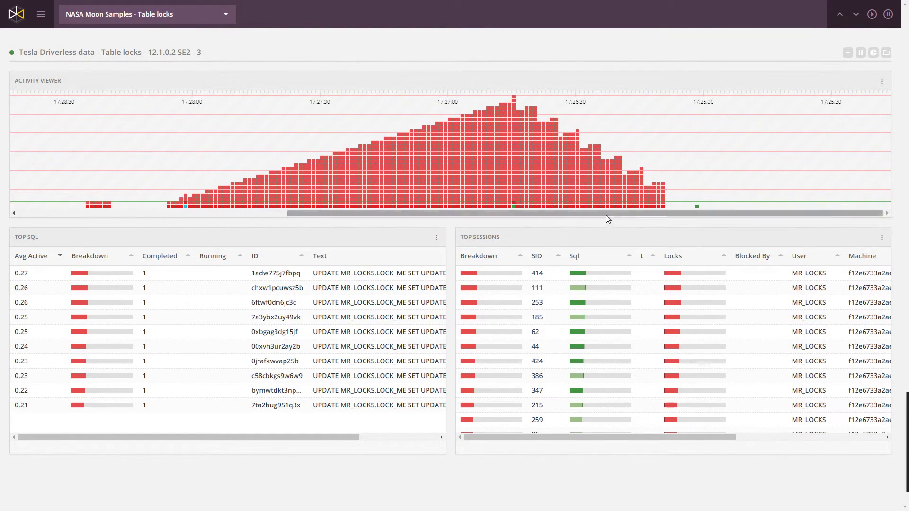
drag(554, 106, 479, 114)
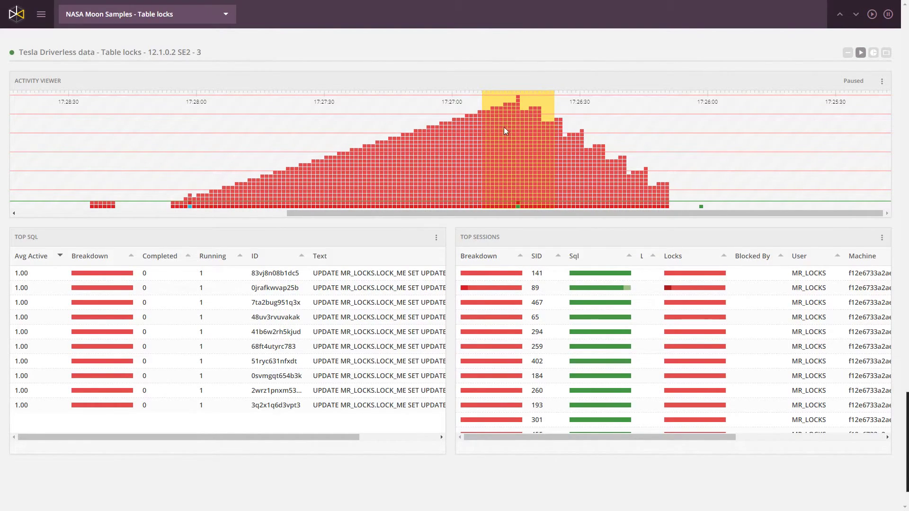
click(517, 124)
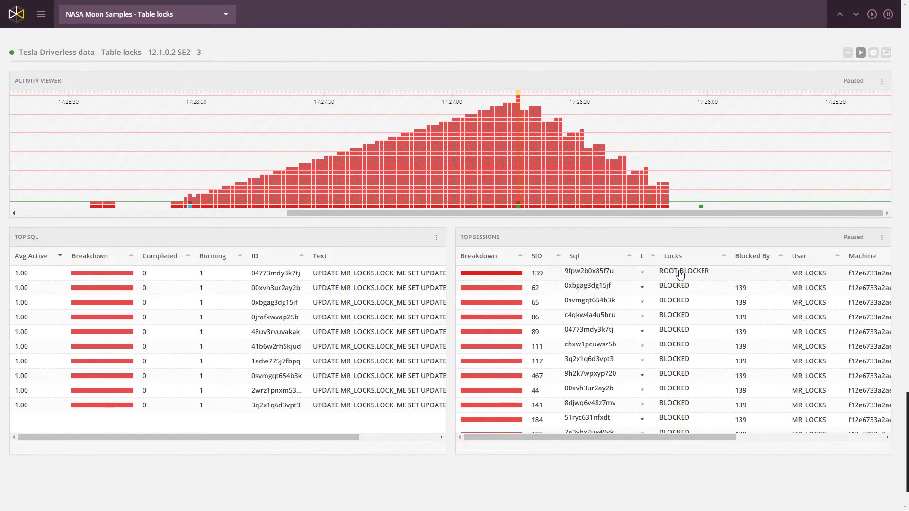
mouse_move(646, 275)
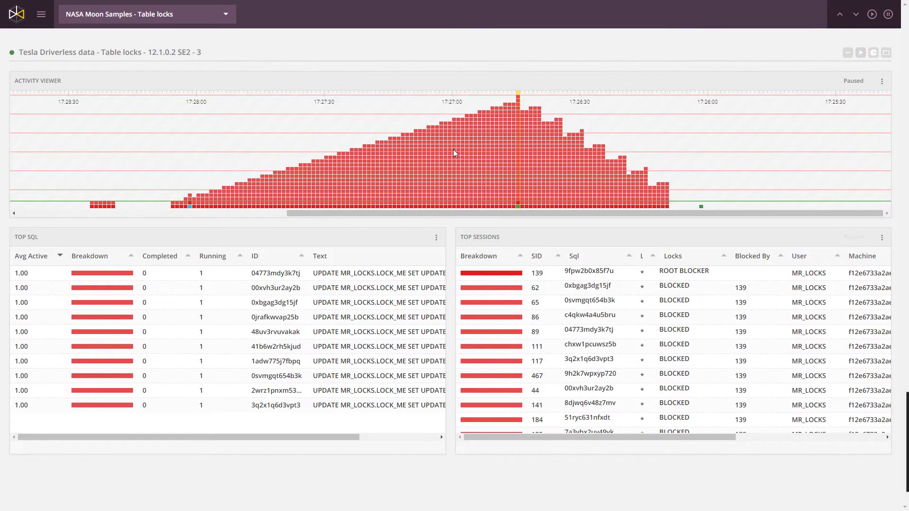
Select the activity range from about 17:26:31 to 17:26:56 and check session 402's event, SQL and lock breakdowns.
drag(454, 149, 570, 175)
drag(388, 158, 508, 144)
drag(573, 142, 474, 142)
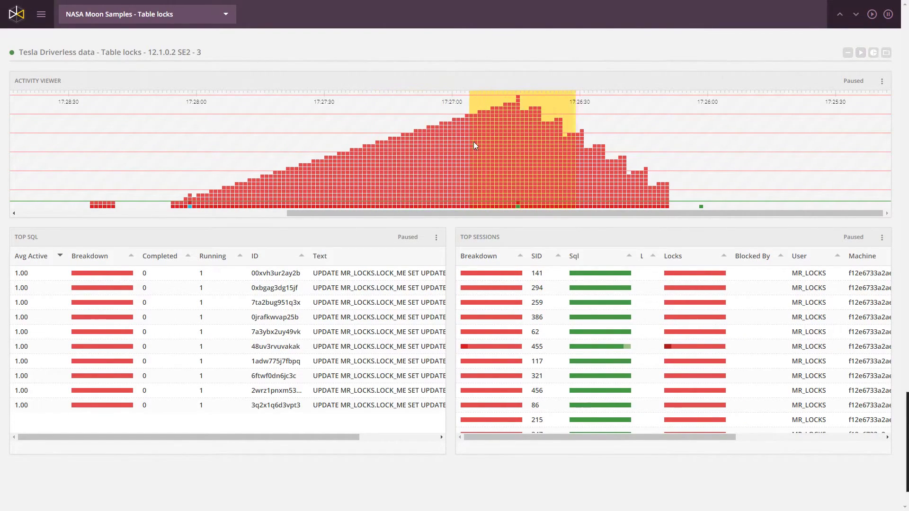
mouse_move(668, 327)
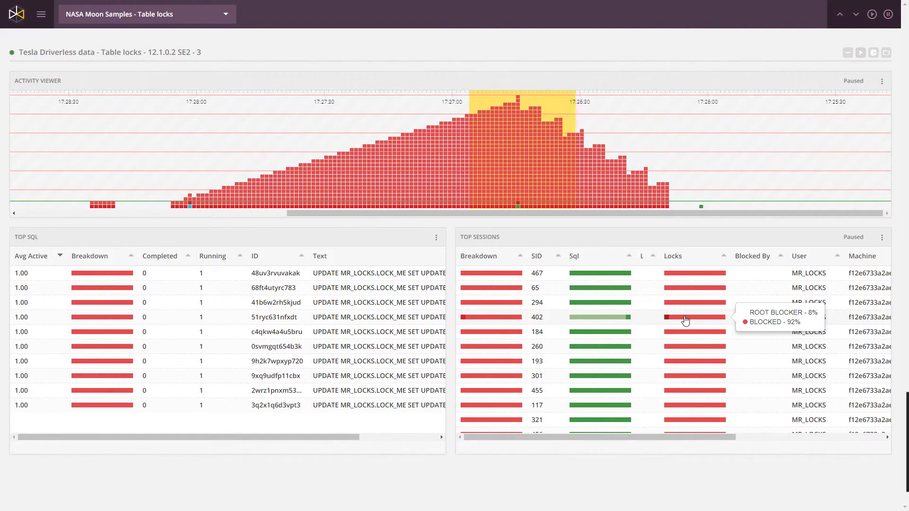
mouse_move(500, 319)
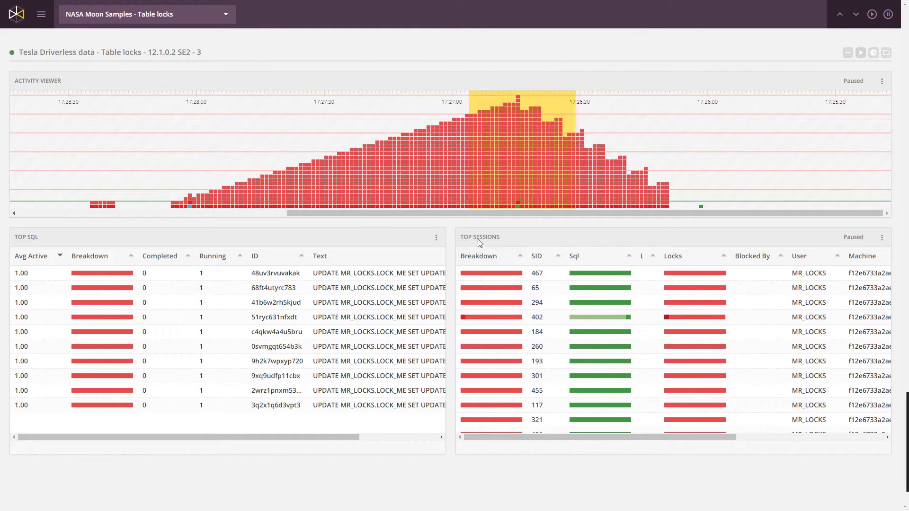
mouse_move(590, 308)
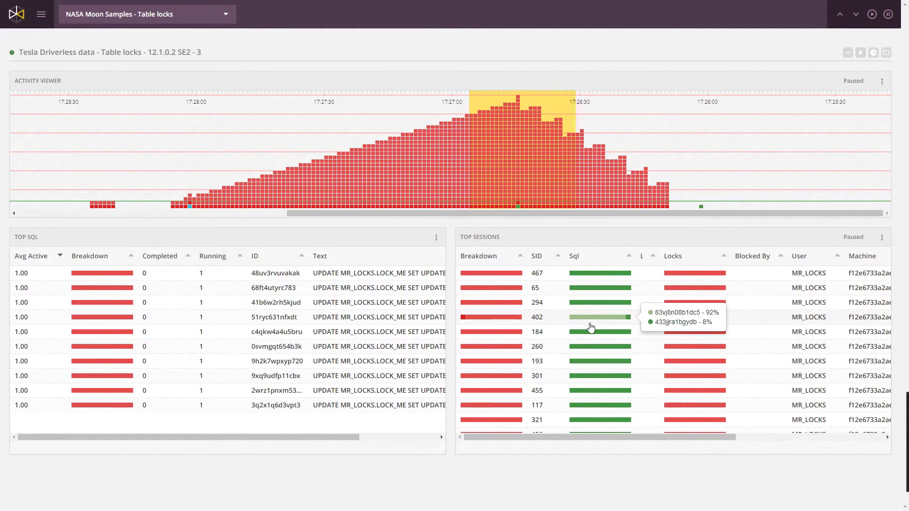
Reselect the peak second 17:26:45 and review the locks held in the session details of root blocker session 139.
click(517, 173)
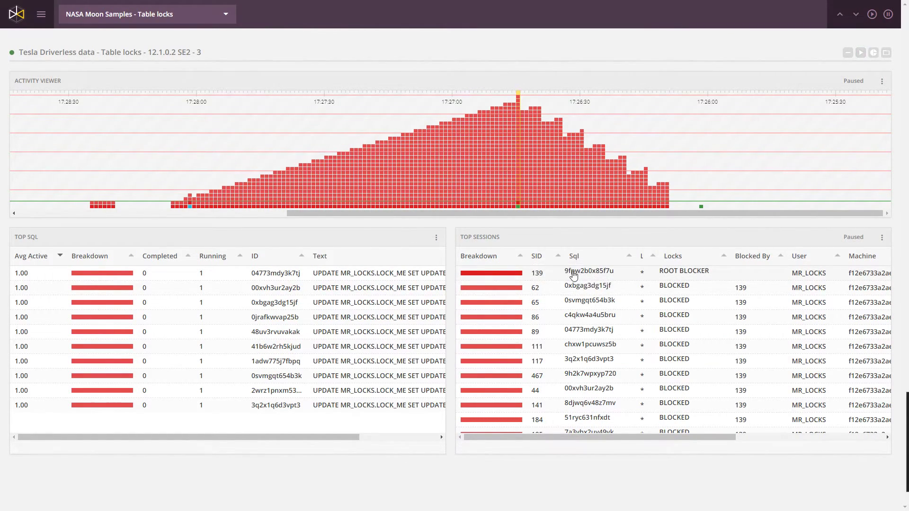
click(574, 275)
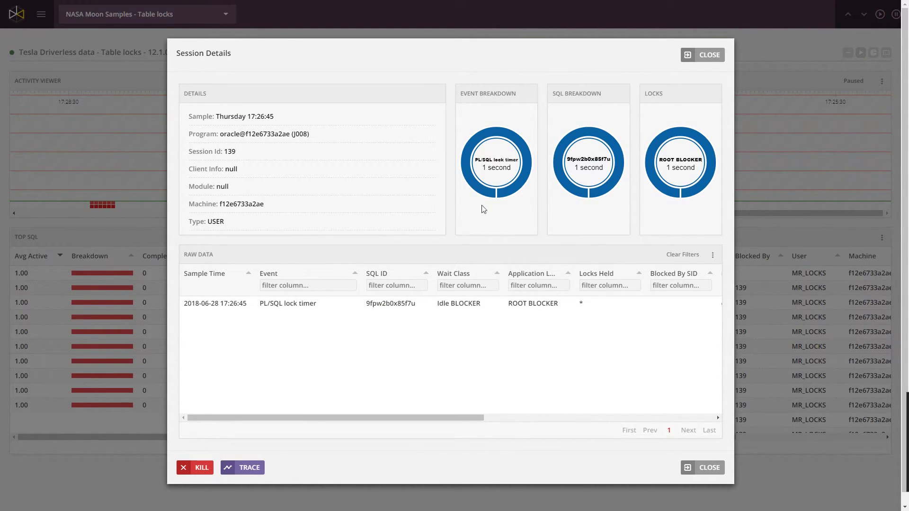
mouse_move(583, 307)
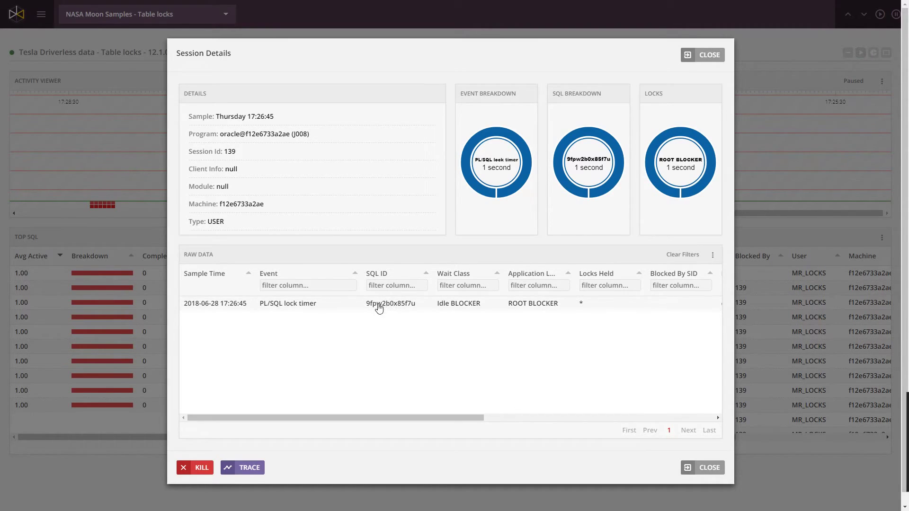
Review the SQL text and execution totals of the blocker's statement 9fpw2b0x85f7u, and close the SQL and session details.
click(393, 307)
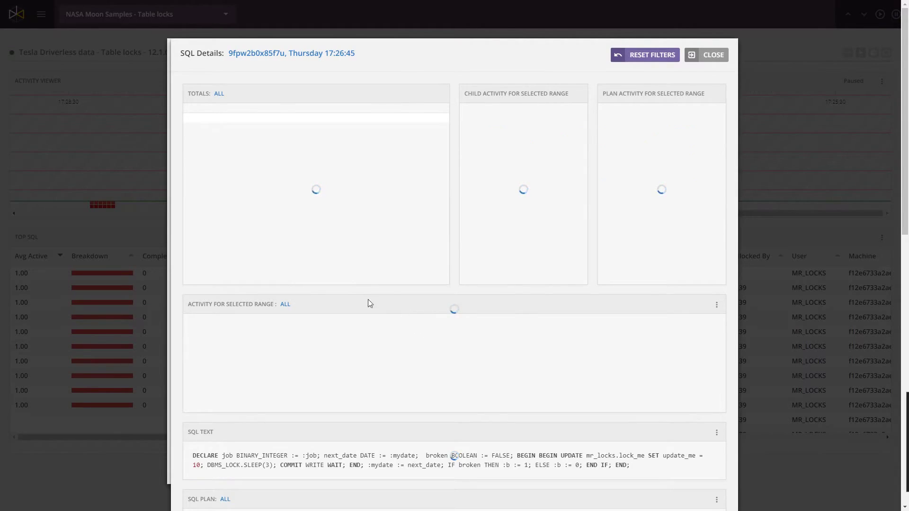
scroll(353, 314, down, 3)
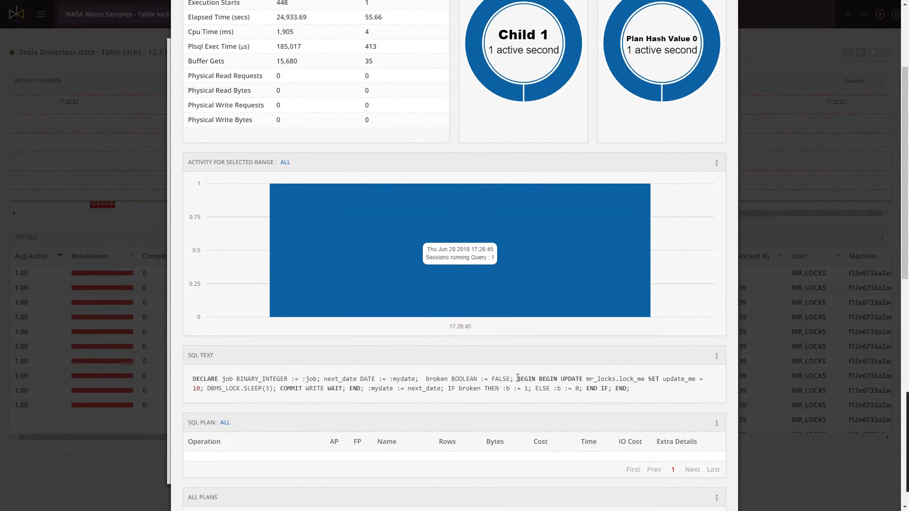
drag(540, 378, 409, 389)
scroll(384, 358, up, 3)
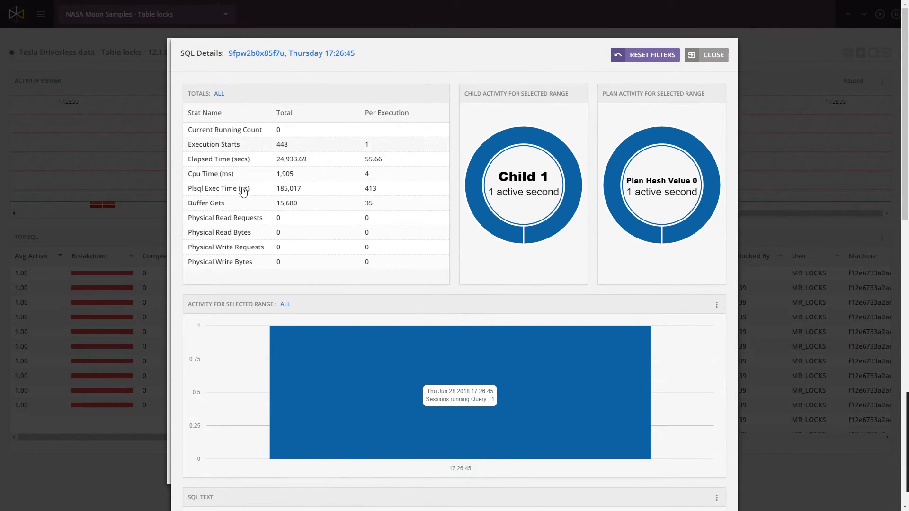
scroll(553, 156, down, 4)
scroll(615, 95, up, 4)
click(706, 55)
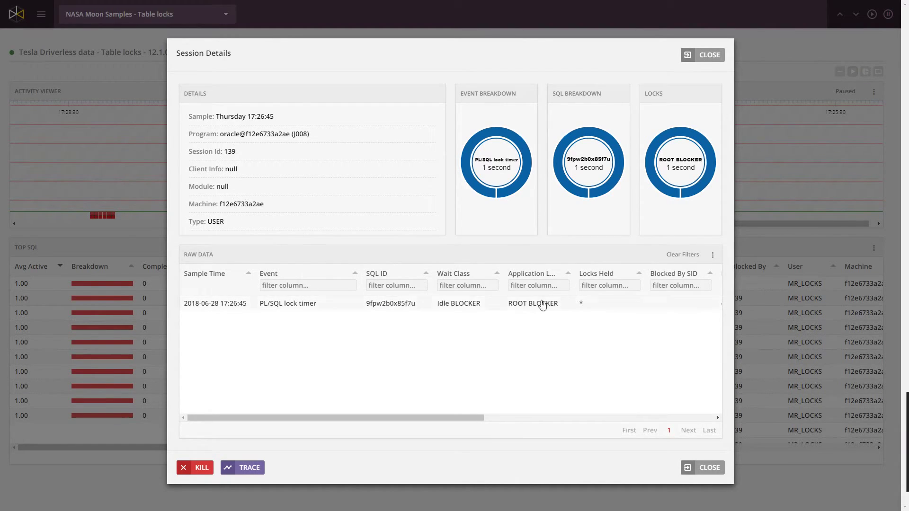
click(709, 55)
Show the last 24 hours of Tesla Driverless data's activity and drill into the lock burst around 01:34.
click(882, 81)
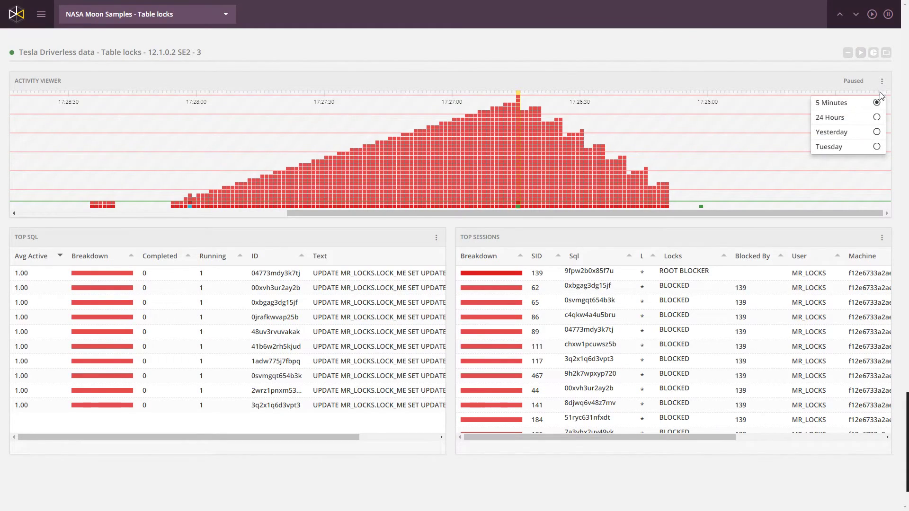
click(853, 119)
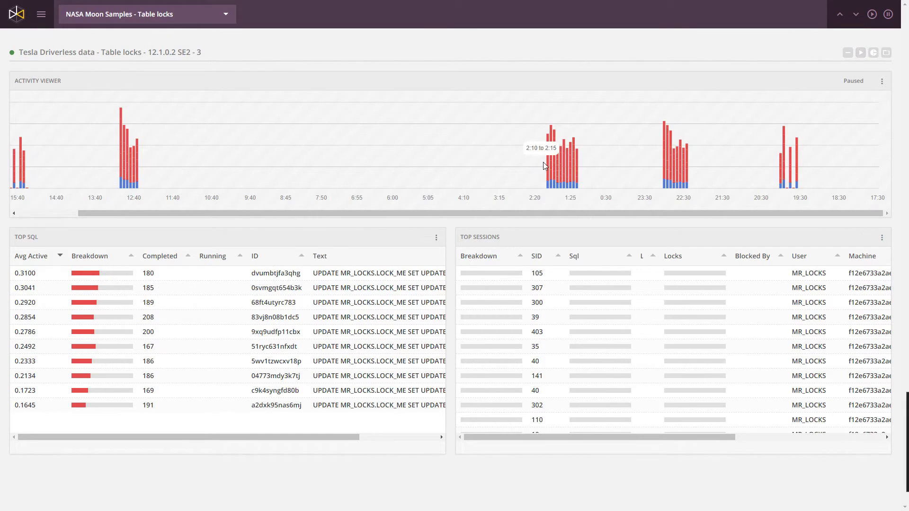
click(567, 163)
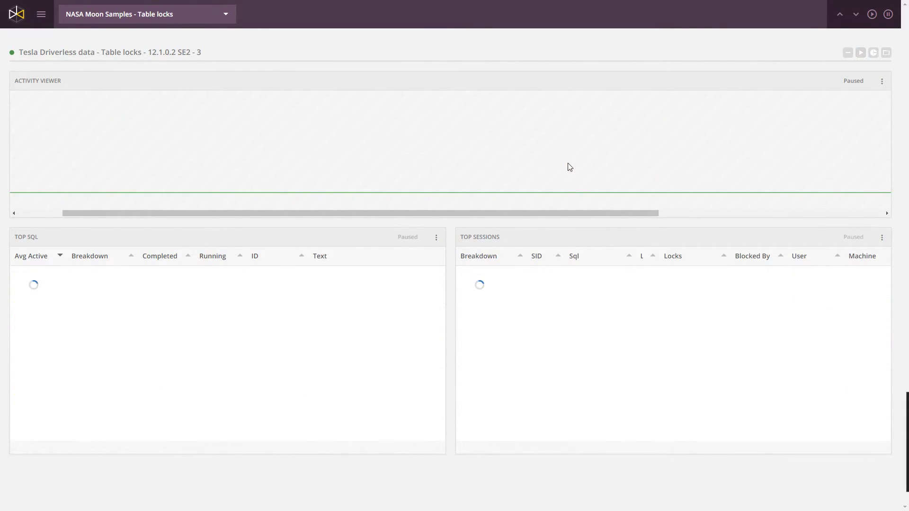
drag(192, 214, 127, 204)
Select activity around 01:34:00, narrow it to a single second near 01:33:31, and inspect the locks held by session 200.
click(229, 133)
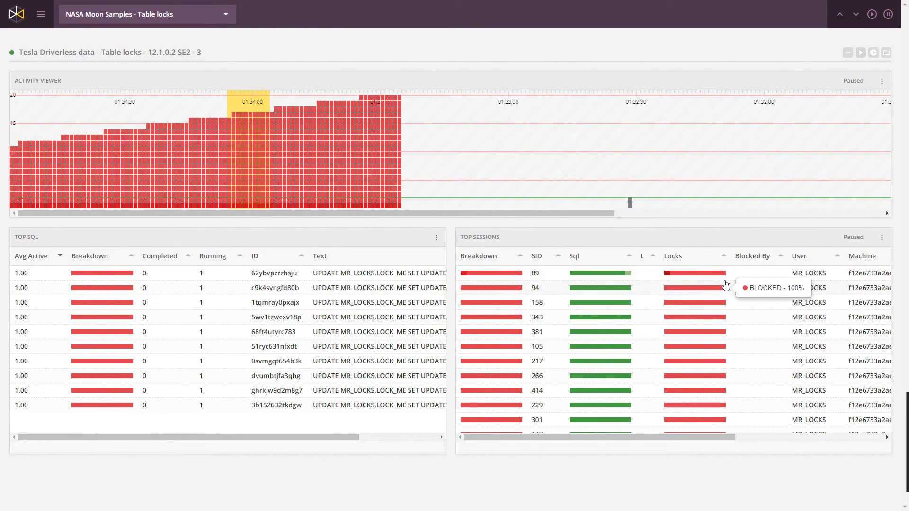
click(311, 175)
click(375, 165)
mouse_move(642, 284)
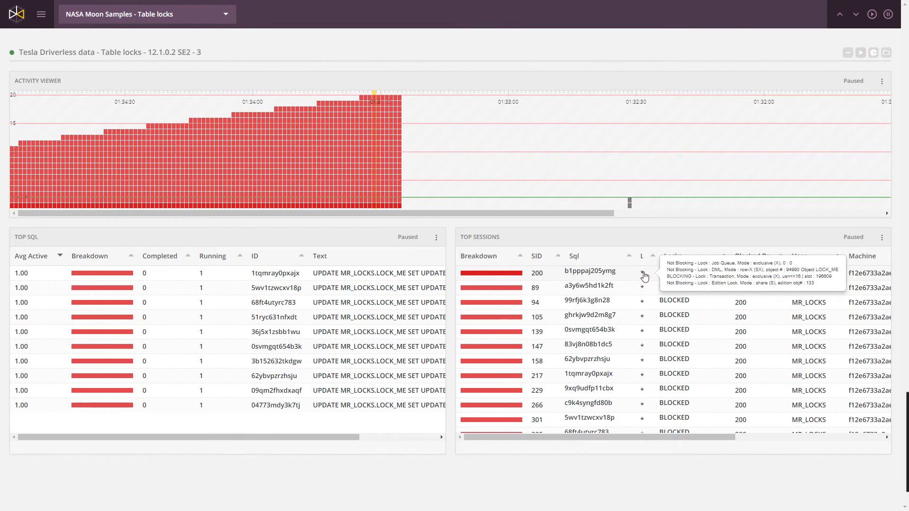
Select the range from 01:33:37 to 01:34:30, filter session 158's raw data to ROOT BLOCKER, and inspect its locks held.
click(294, 127)
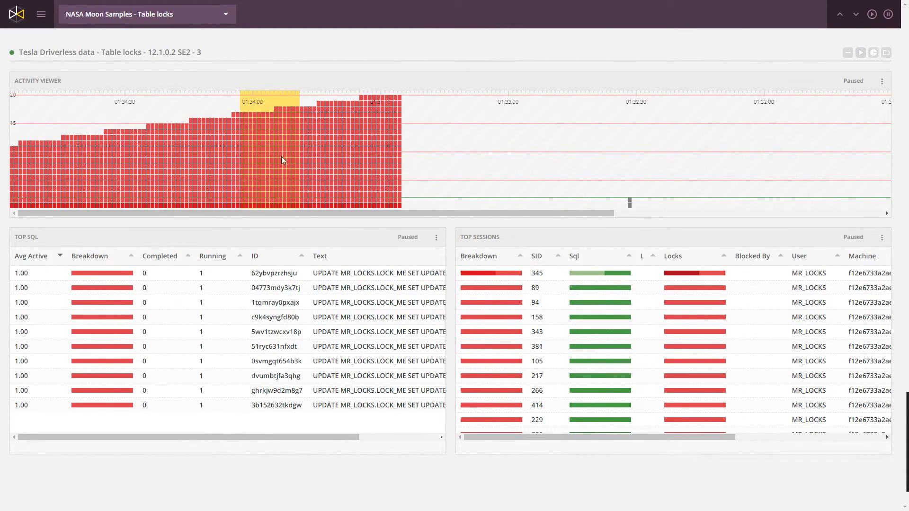
drag(127, 146, 344, 148)
click(511, 273)
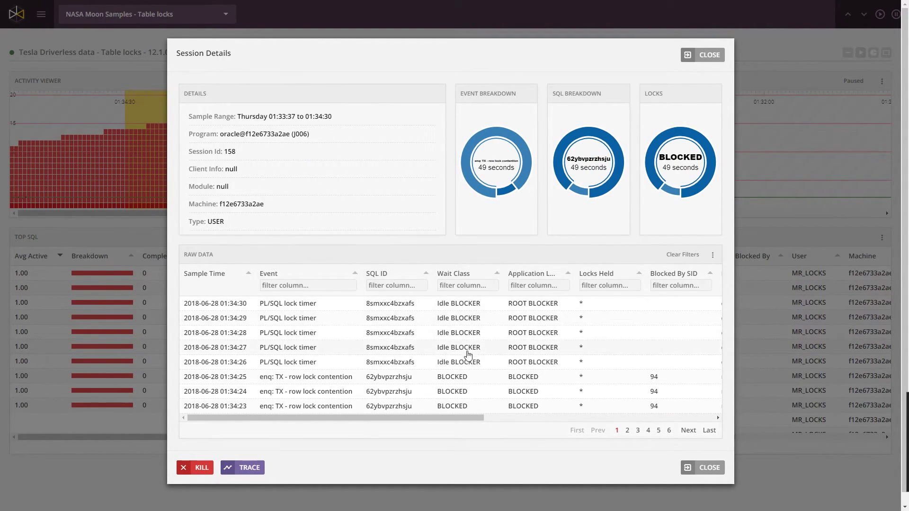
click(688, 430)
click(670, 191)
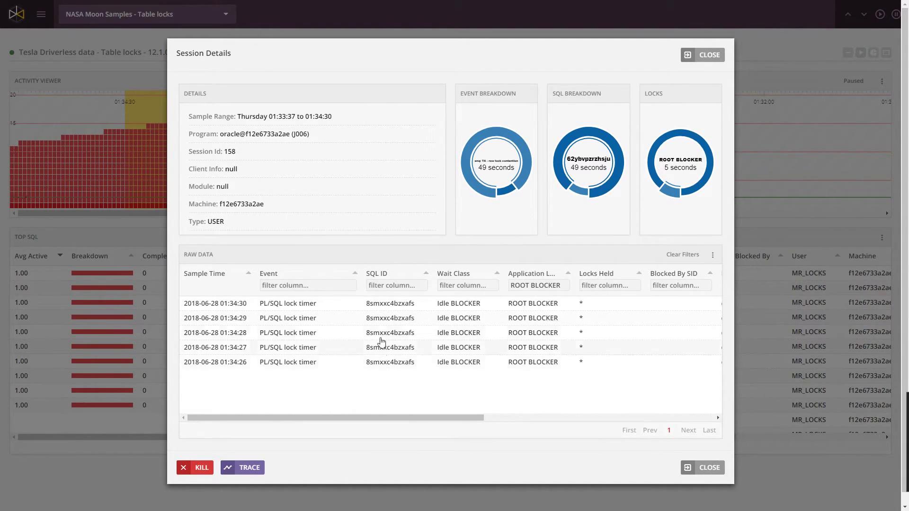
mouse_move(584, 308)
Close the session details and switch to the NASA MARS Data - User defined Locks dashboard.
click(708, 57)
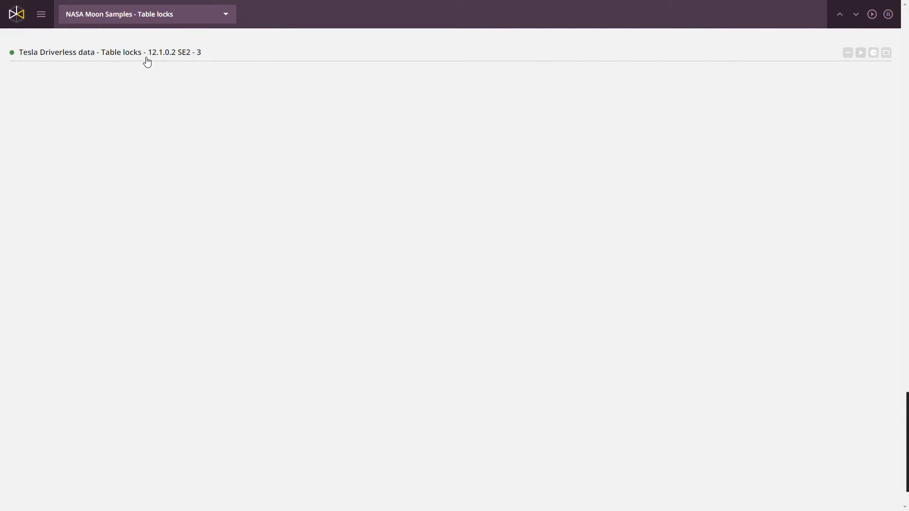
click(146, 14)
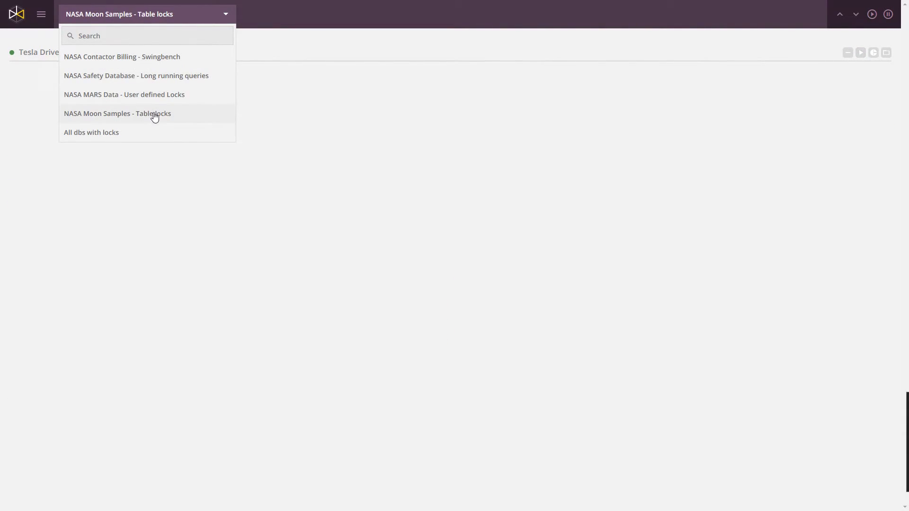
click(160, 96)
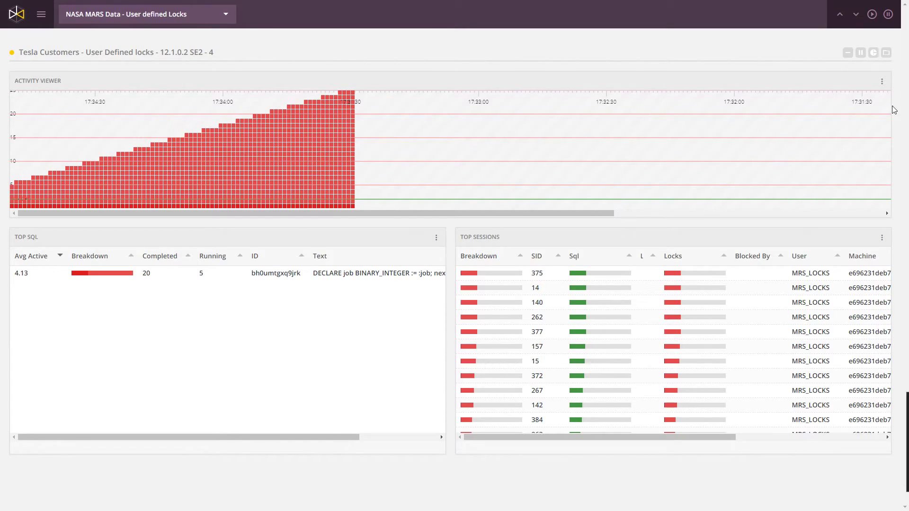
Show the last 24 hours of Tesla Customers' activity and drill into the lock spike shortly after 08:00.
click(881, 82)
click(871, 116)
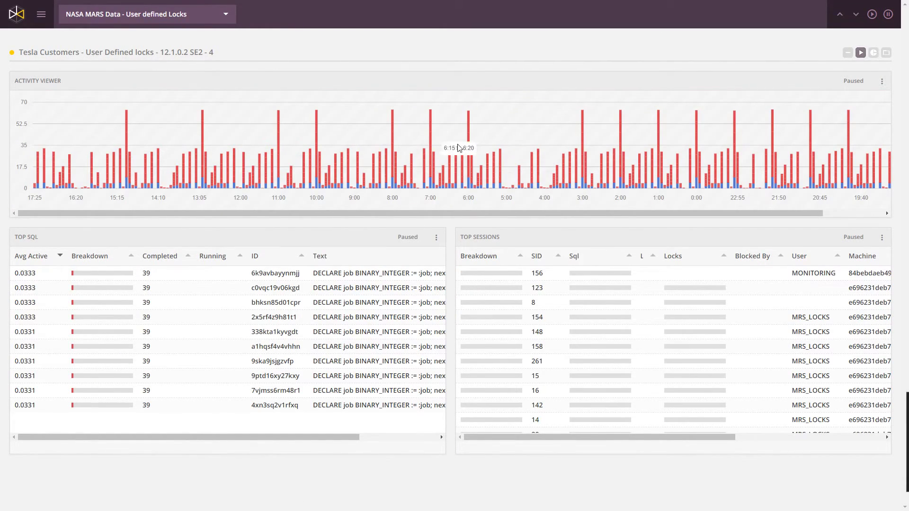
click(392, 126)
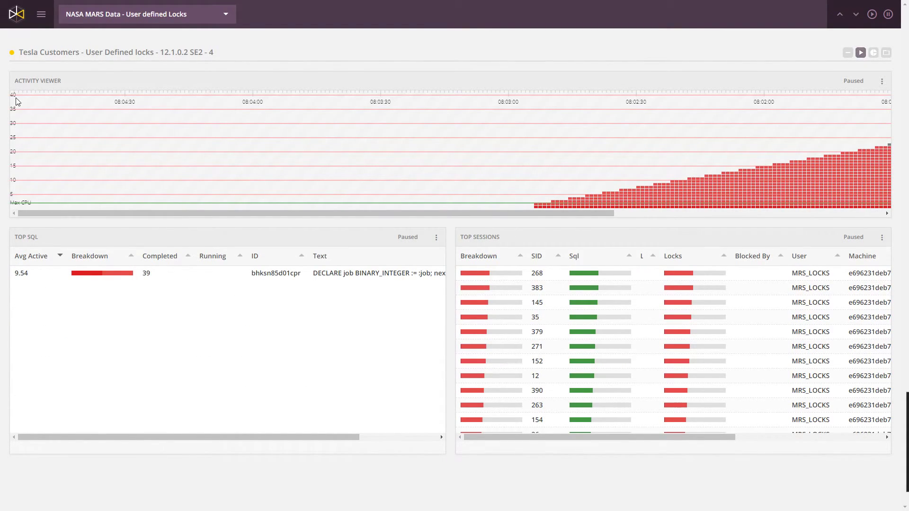
drag(168, 213, 462, 227)
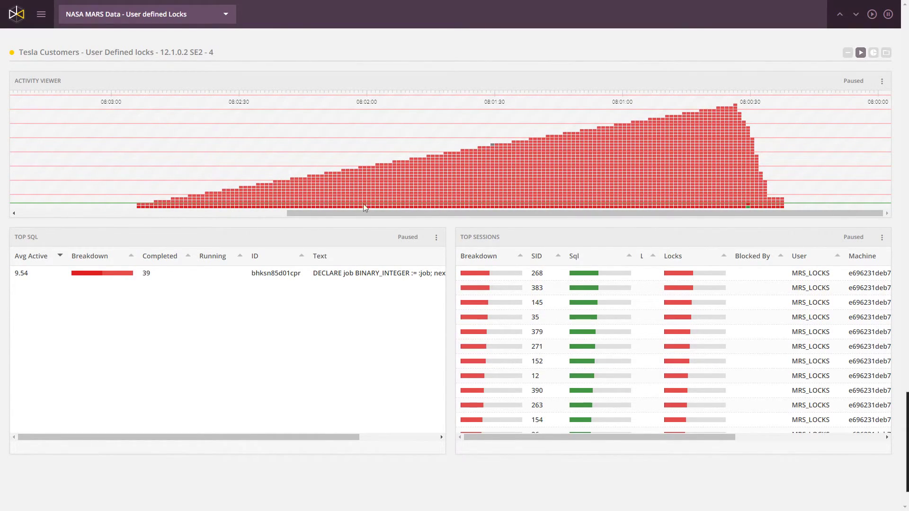
Select the activity peak near 08:00:34 and inspect the locks held by root blocker session 261 in its session details.
click(735, 120)
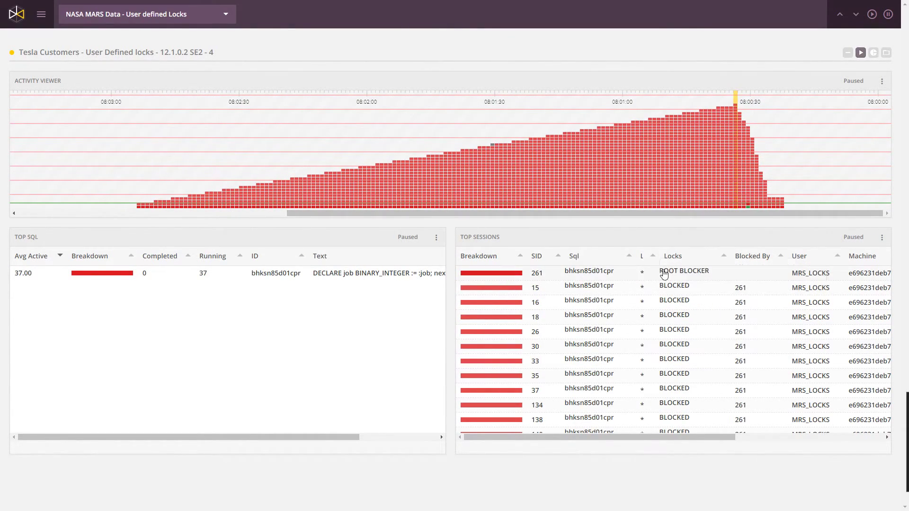
mouse_move(650, 276)
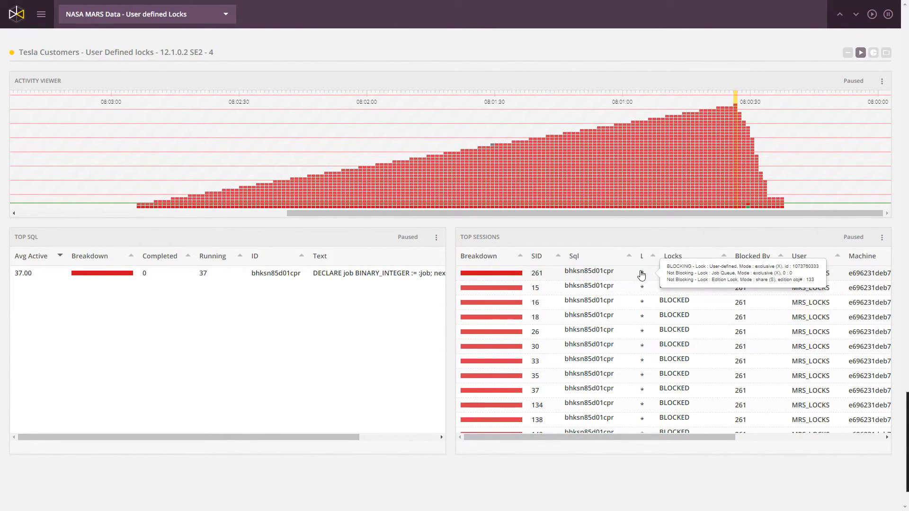
click(642, 275)
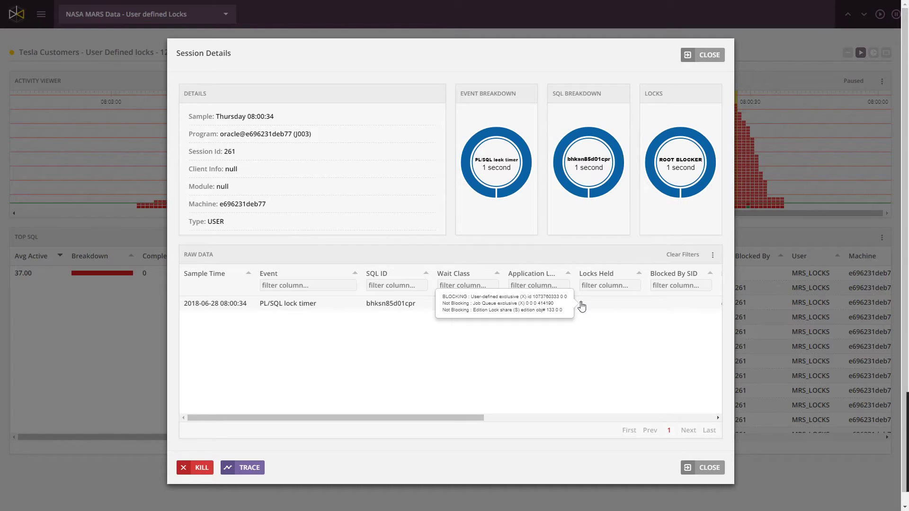
click(719, 56)
Narrow the Tesla Customers activity to single seconds near 08:01:09 and 08:01:14 to compare their root blockers.
drag(500, 170, 655, 174)
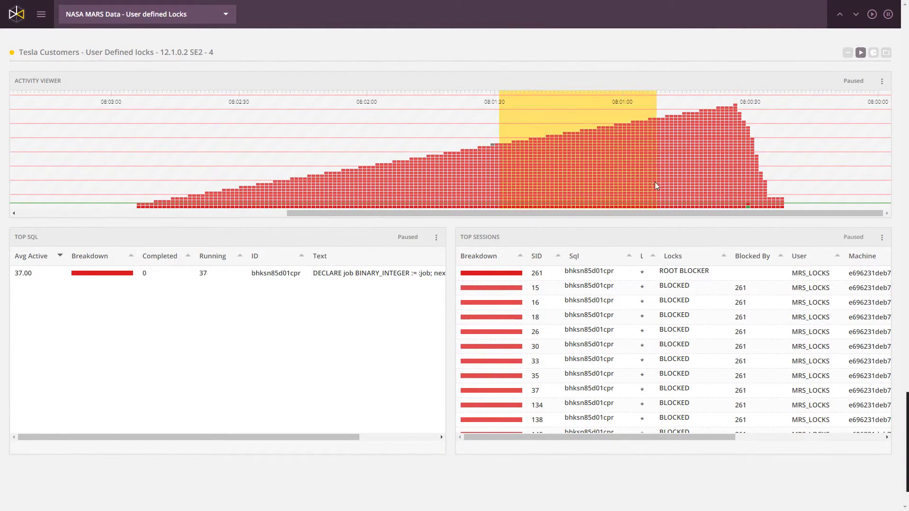
click(446, 121)
click(582, 147)
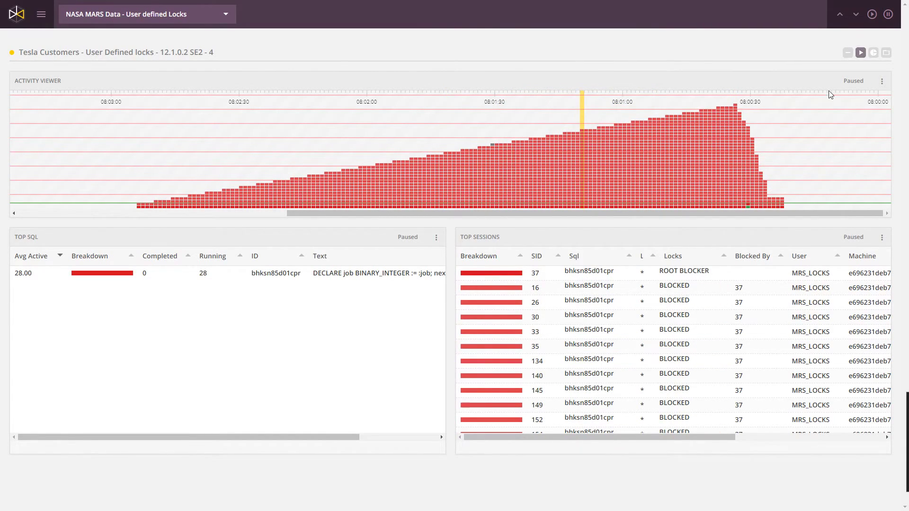
drag(434, 129, 563, 125)
click(561, 126)
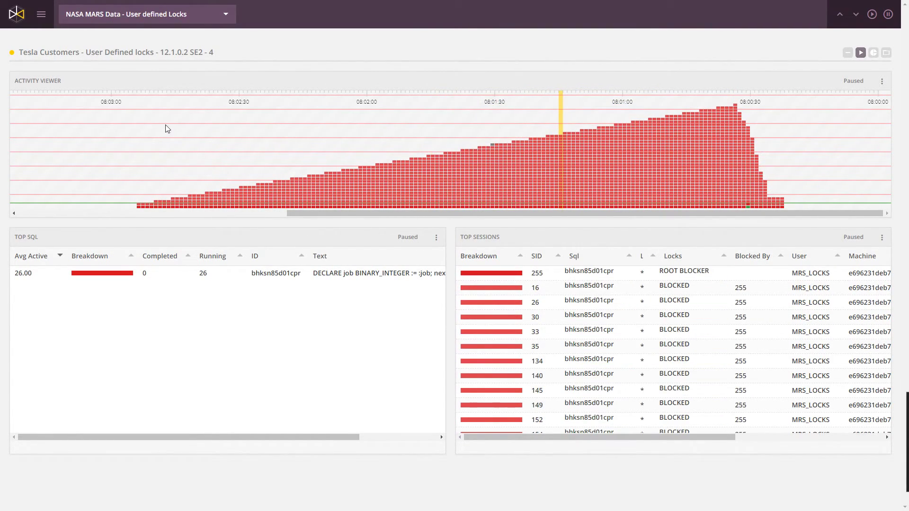
Collapse Tesla Customers and switch to the NASA Contactor Billing - Swingbench dashboard.
click(109, 52)
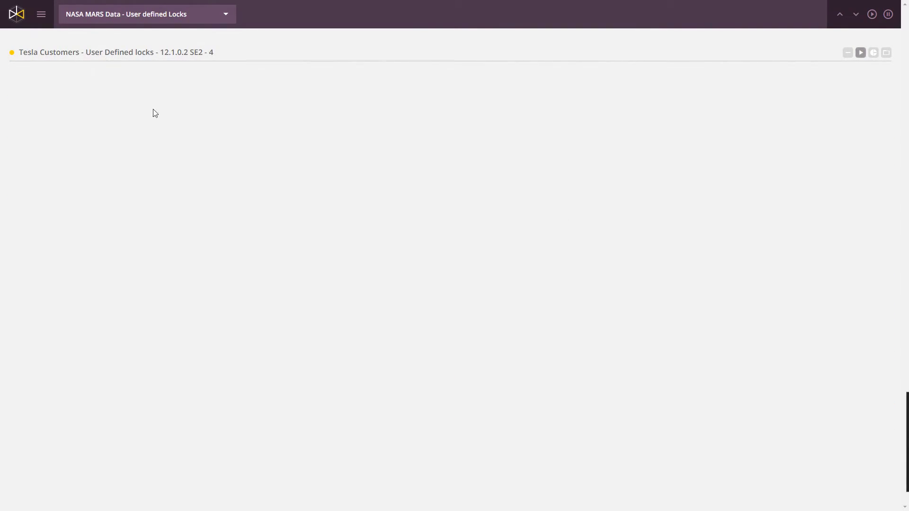
click(146, 13)
click(119, 93)
click(127, 14)
click(152, 57)
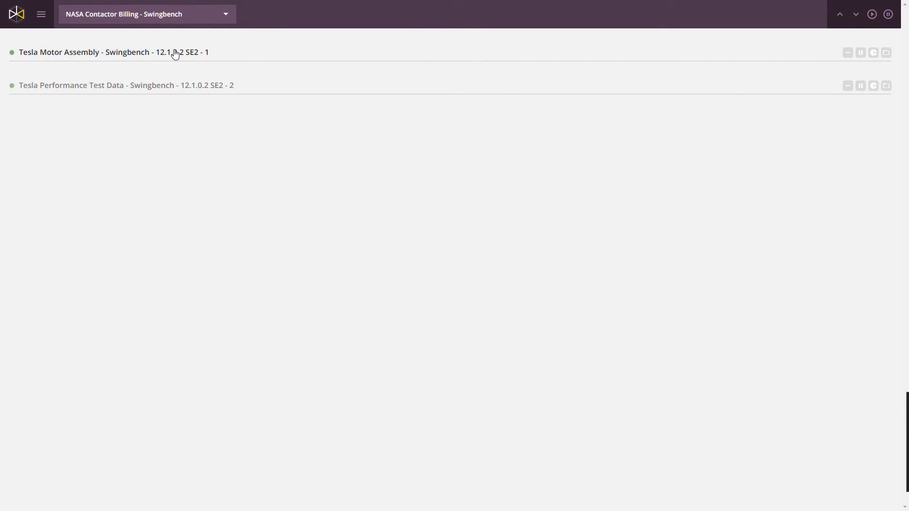
click(176, 53)
double_click(176, 52)
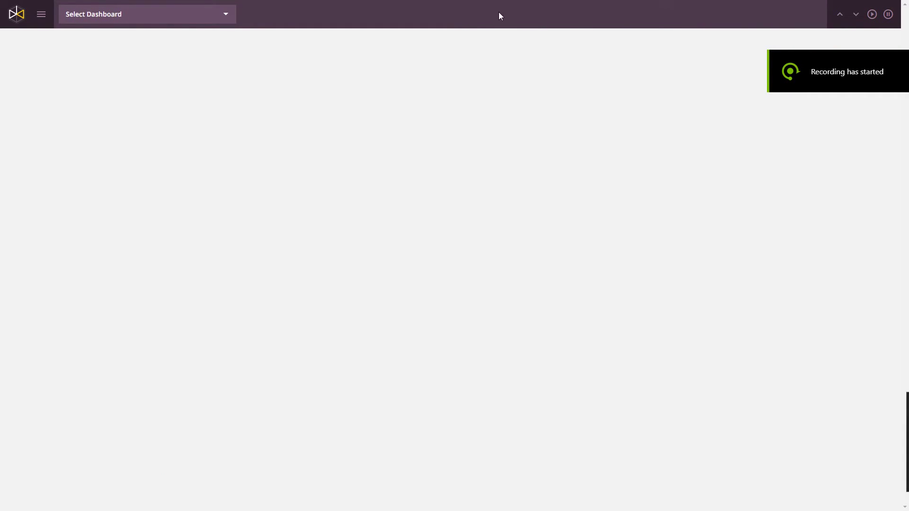
Load the NASA Contactor Billing - Swingbench dashboard and expand the Tesla Performance Test Data database.
click(108, 14)
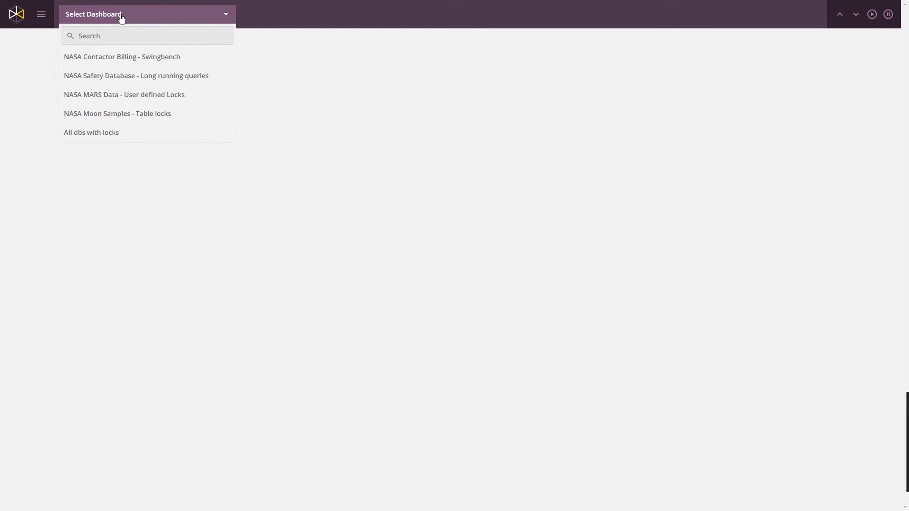
click(139, 58)
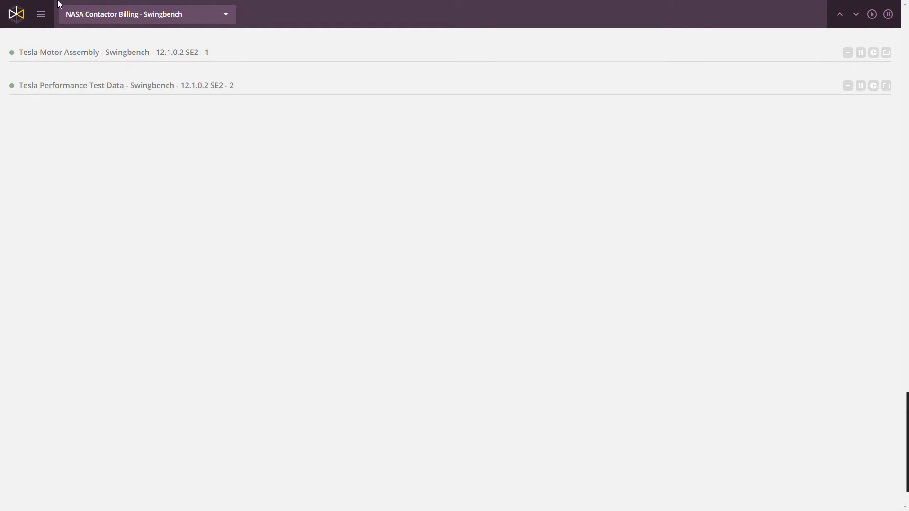
click(136, 90)
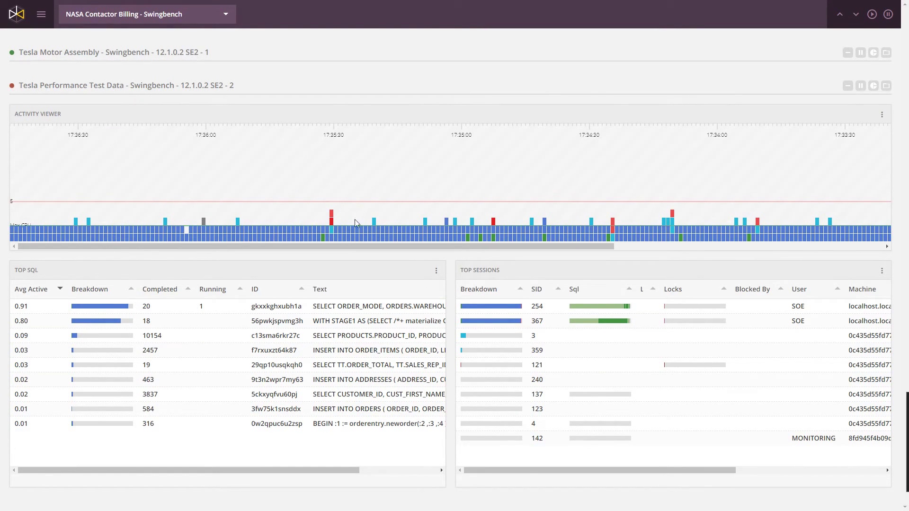
Select the lock spike at 17:35:31 and examine root blocker session 121's wait breakdown, program name and raw data.
click(342, 216)
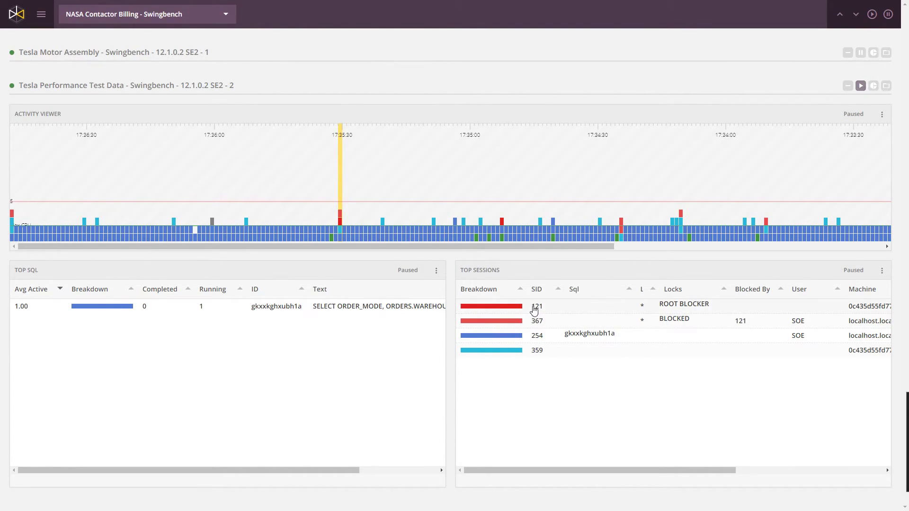
mouse_move(515, 309)
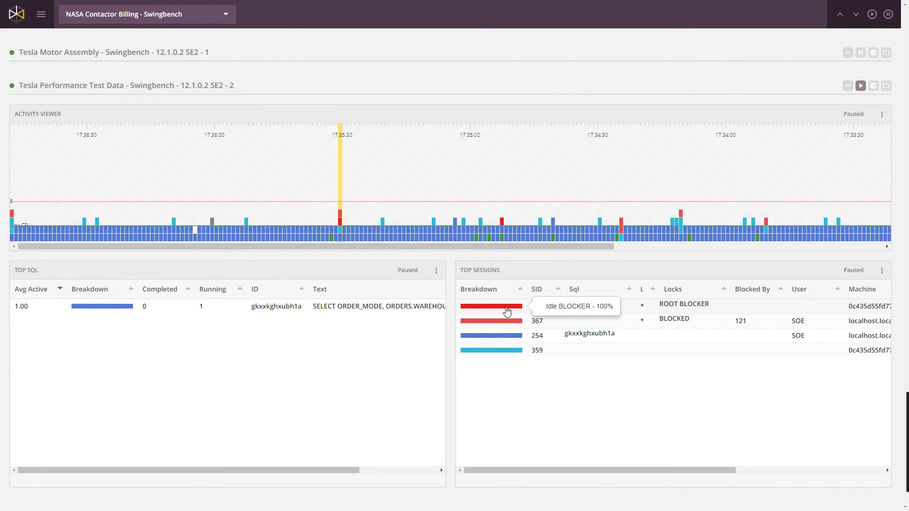
click(496, 311)
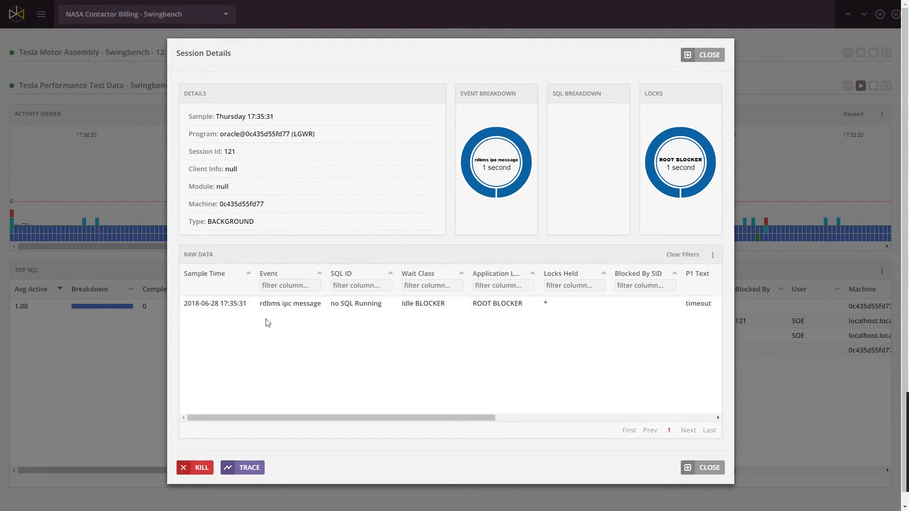
drag(291, 134, 326, 138)
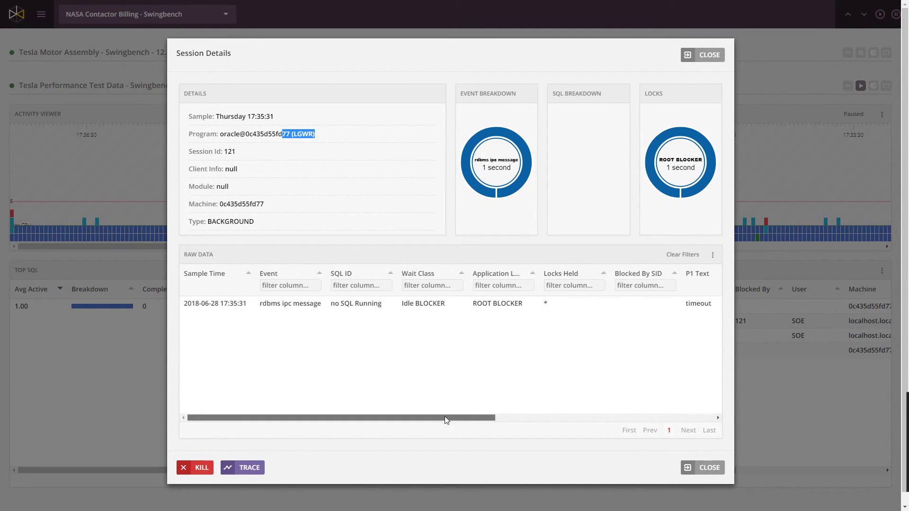
drag(446, 418, 629, 418)
drag(455, 421, 271, 419)
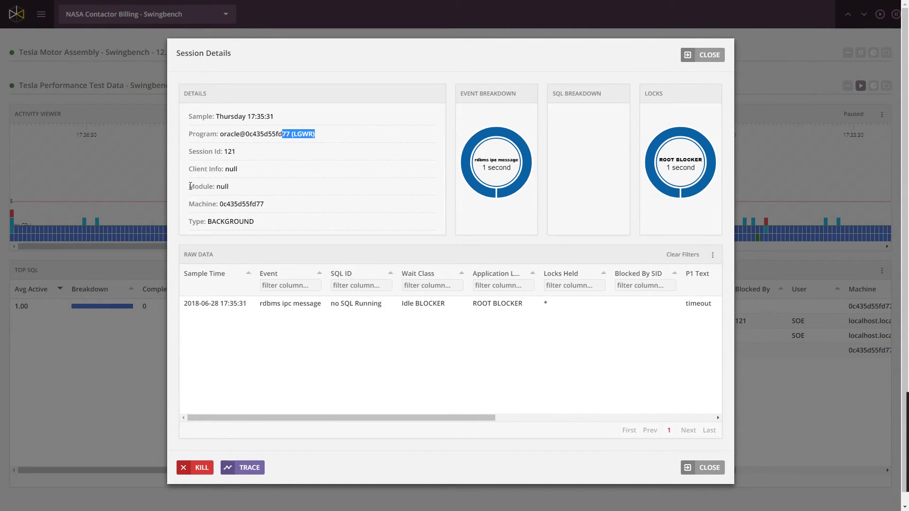
click(706, 55)
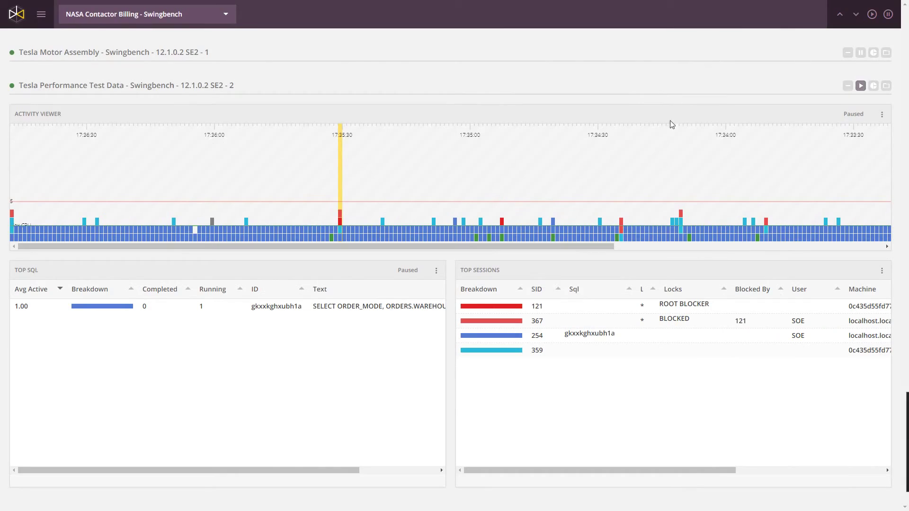
Check sessions at the seconds near 17:34:10, 17:34:52 and 17:34:27, and over the range from about 17:35:14 to 17:35:44.
click(680, 215)
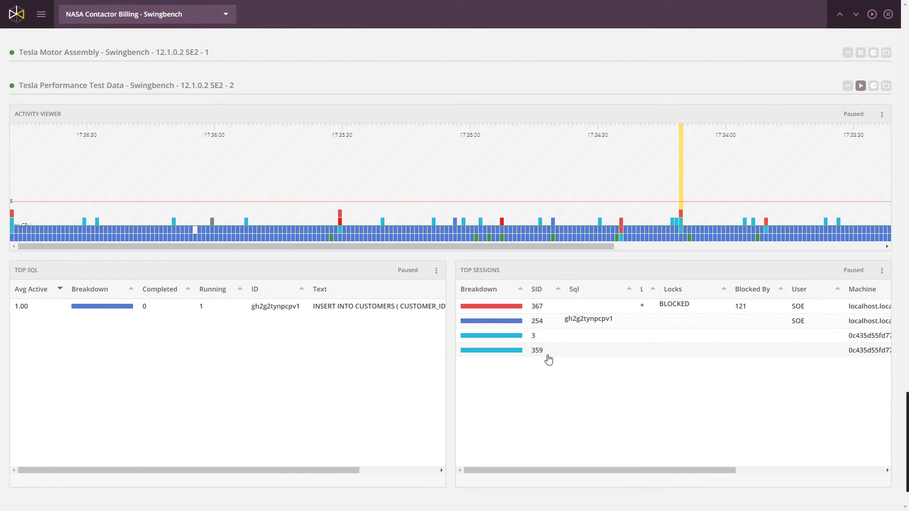
click(502, 221)
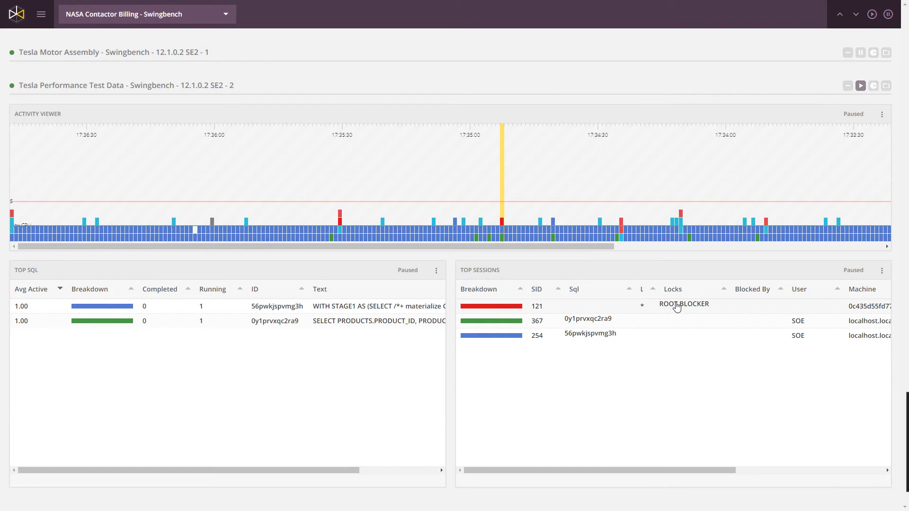
click(607, 227)
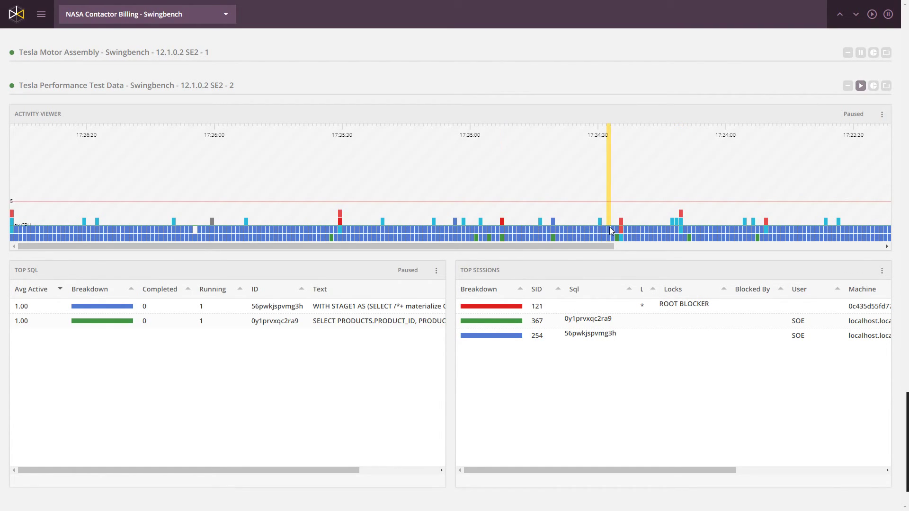
mouse_move(283, 220)
mouse_down()
mouse_move(292, 221)
mouse_move(303, 172)
mouse_up()
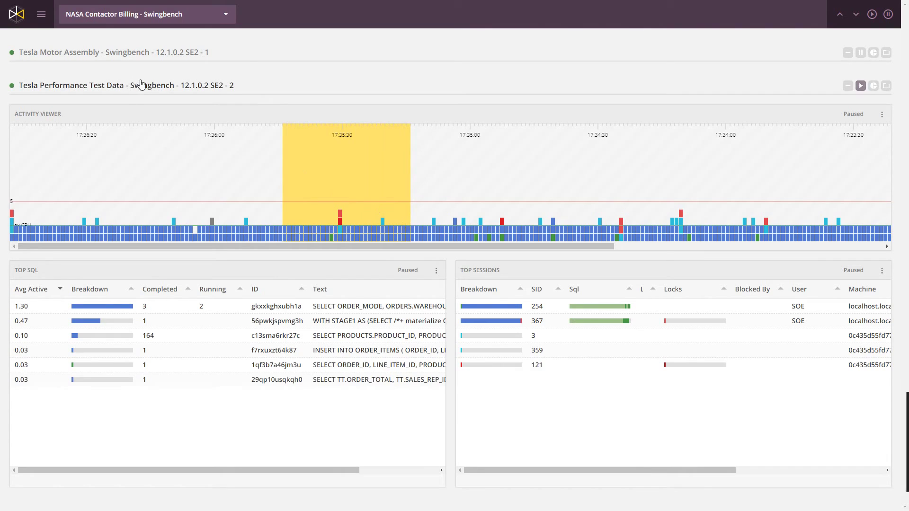
Collapse Tesla Performance Test Data and switch to the All Databases dashboard.
click(139, 86)
click(129, 13)
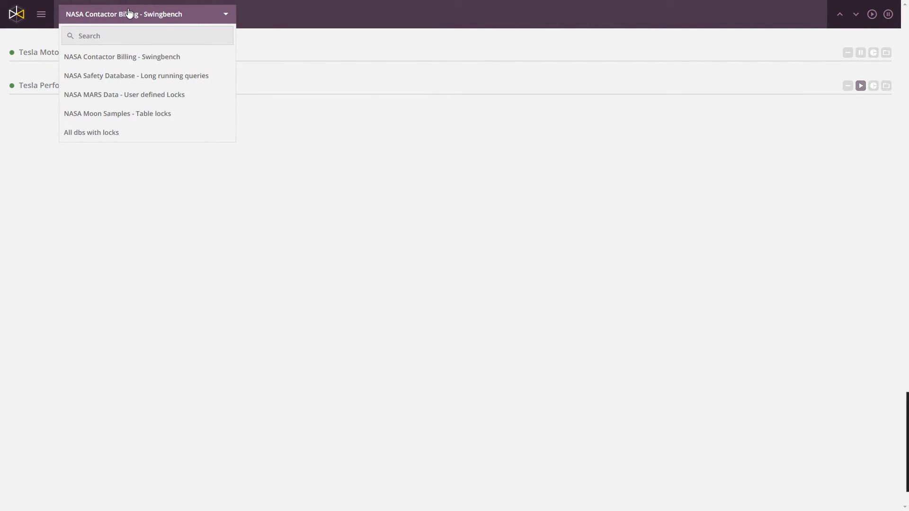
scroll(205, 99, down, 1)
scroll(197, 105, up, 1)
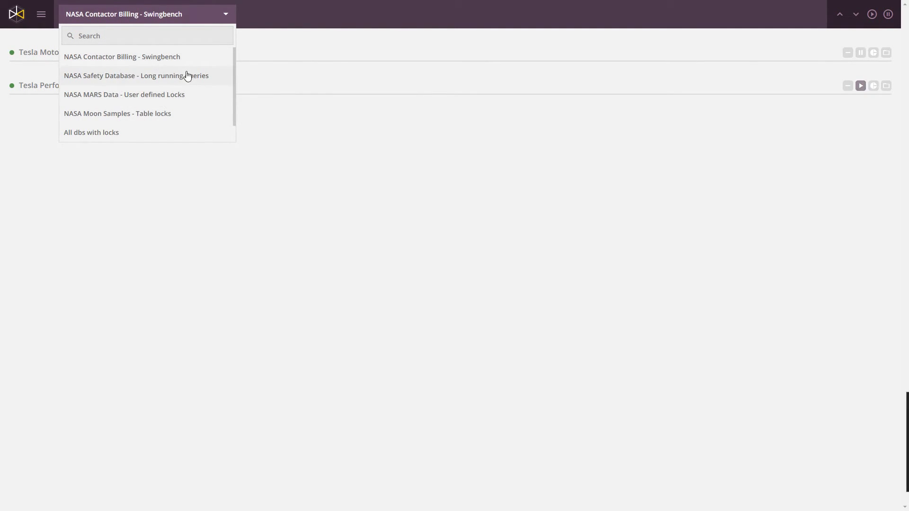
scroll(154, 115, down, 1)
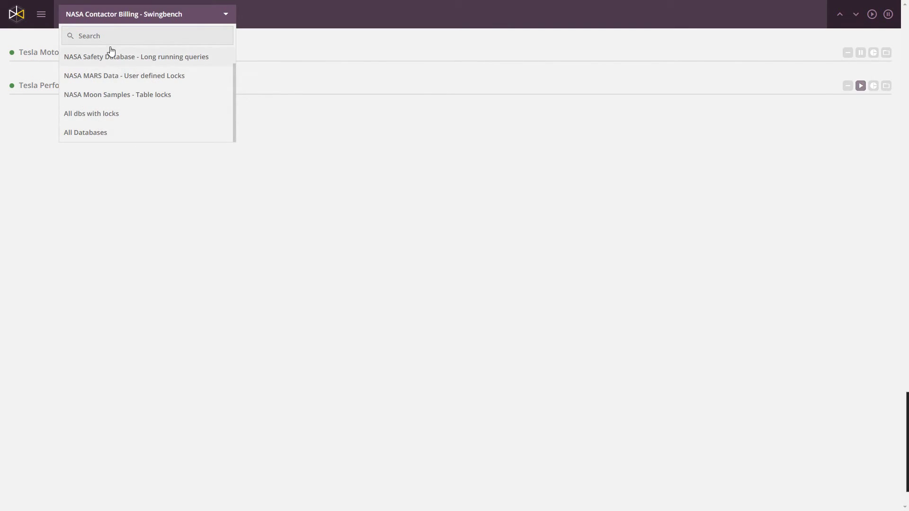
click(84, 135)
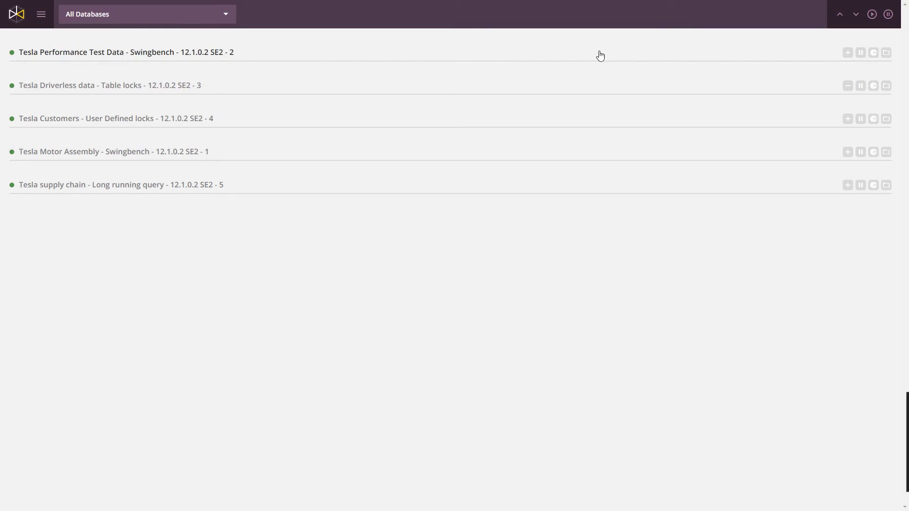
Expand every database on the dashboard and hide the Top SQL and Top Sessions tables of Tesla Driverless data.
click(857, 15)
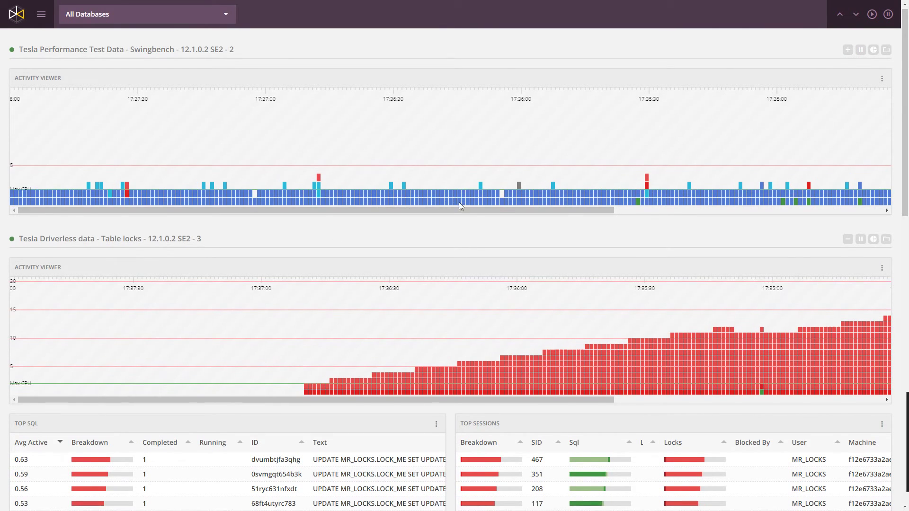
scroll(467, 206, down, 4)
scroll(810, 135, up, 3)
click(848, 195)
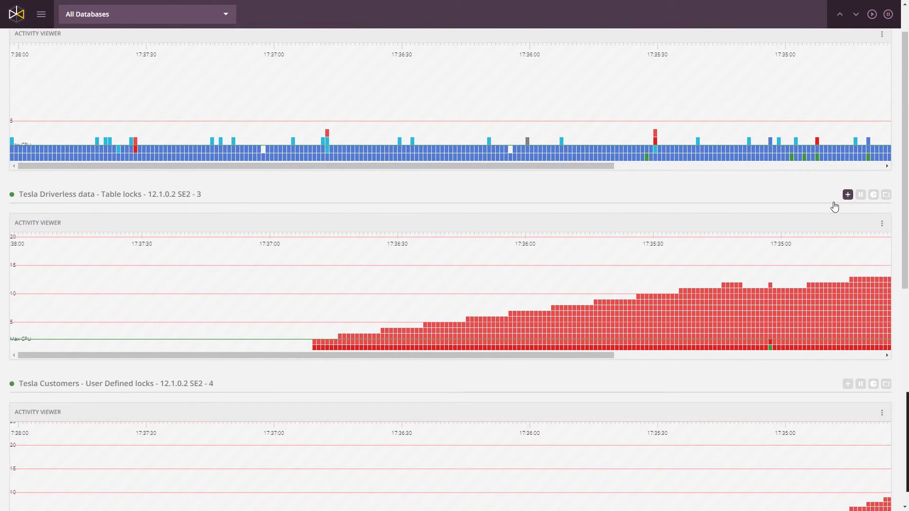
Review the activity viewers of all the databases to compare their current load and locking.
scroll(835, 207, down, 4)
scroll(701, 206, down, 5)
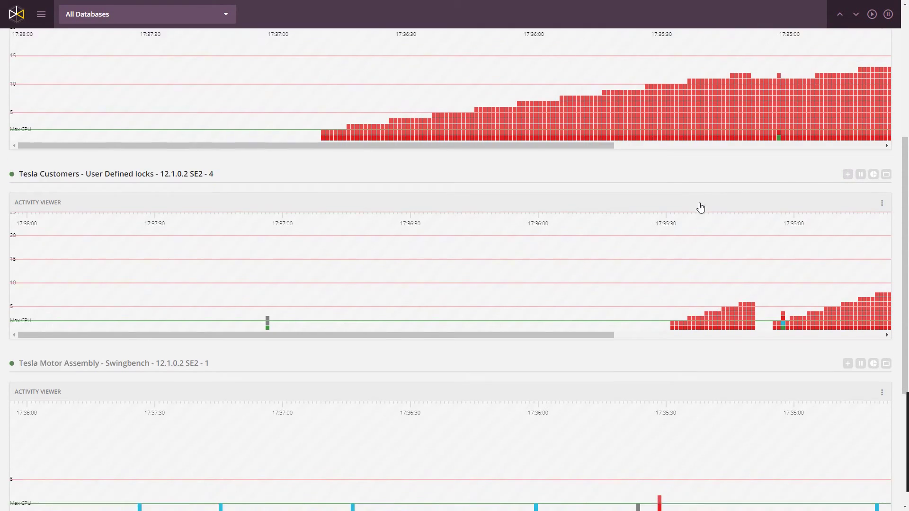
scroll(786, 247, up, 10)
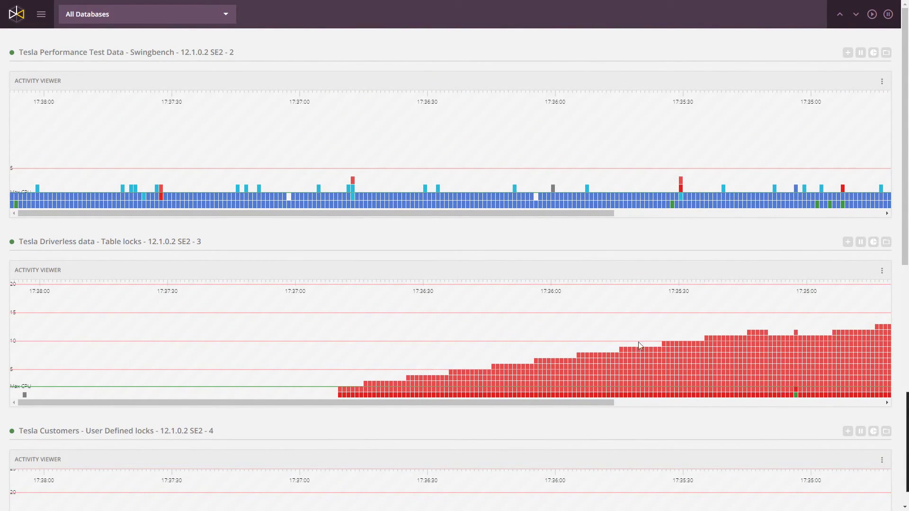
scroll(477, 260, down, 10)
scroll(470, 285, up, 10)
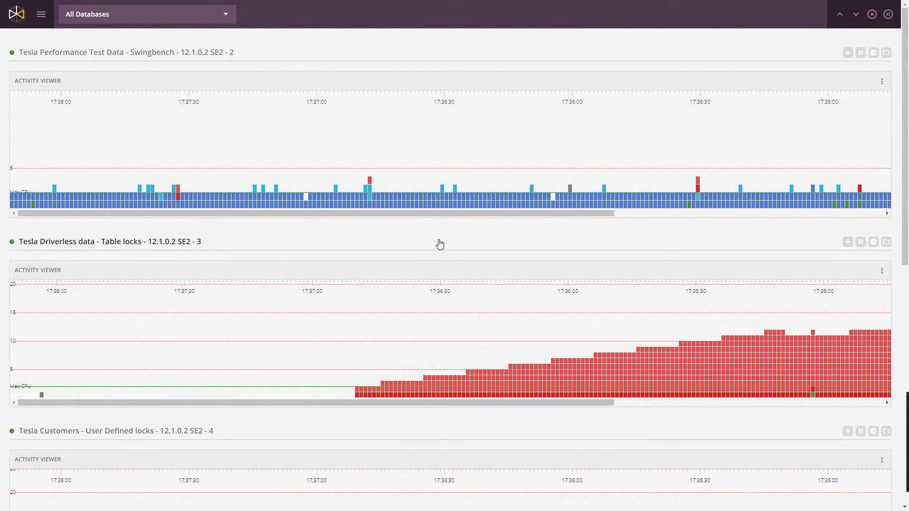
scroll(439, 244, down, 10)
scroll(420, 217, up, 4)
scroll(416, 221, up, 6)
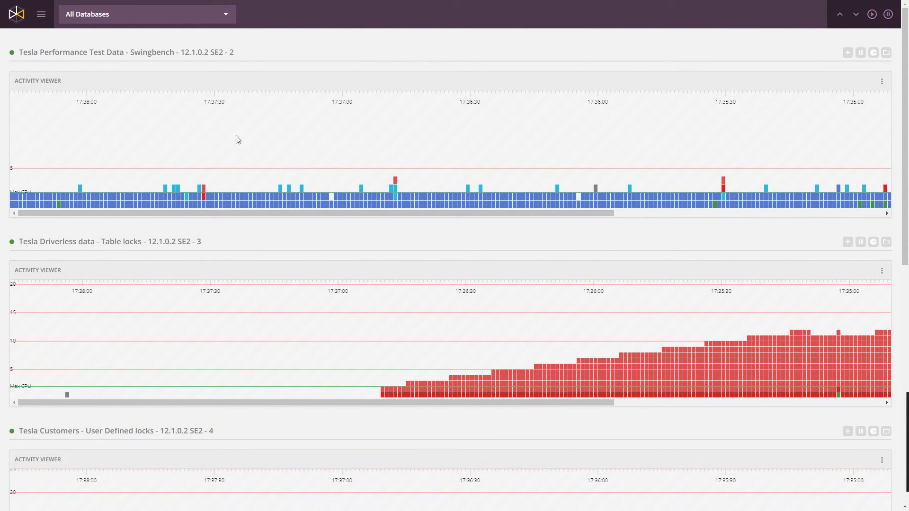
scroll(437, 195, down, 10)
scroll(506, 315, up, 5)
scroll(540, 310, down, 3)
scroll(626, 289, up, 8)
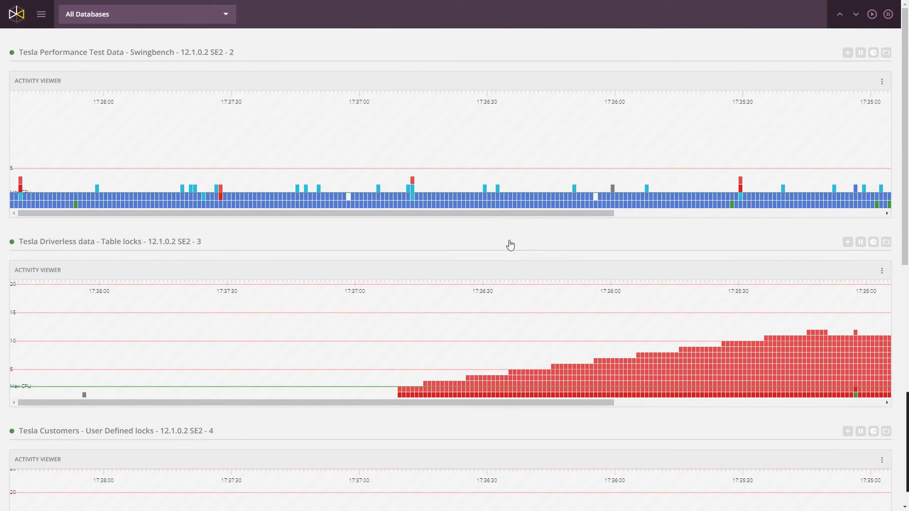
Select Tesla Performance Test Data's activity from about 17:37:18 to 17:37:48, examine its Top SQL and Top Sessions, and hide those tables.
drag(170, 184, 288, 182)
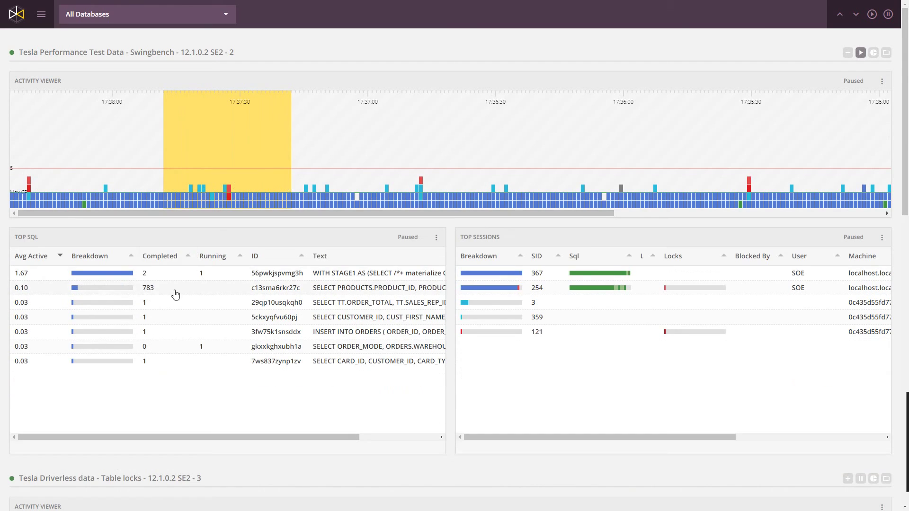
mouse_move(614, 297)
mouse_move(579, 282)
click(848, 53)
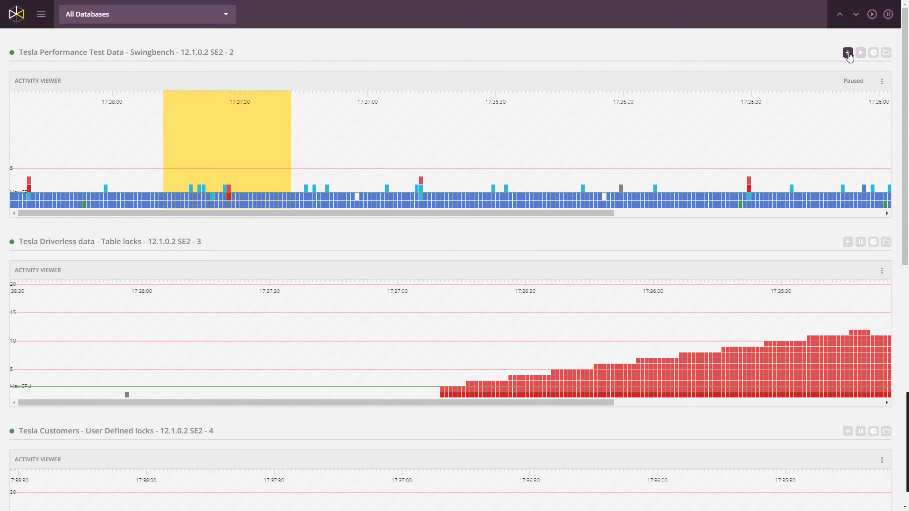
Resume Tesla Performance Test Data's live activity and collapse every database on the dashboard.
click(861, 52)
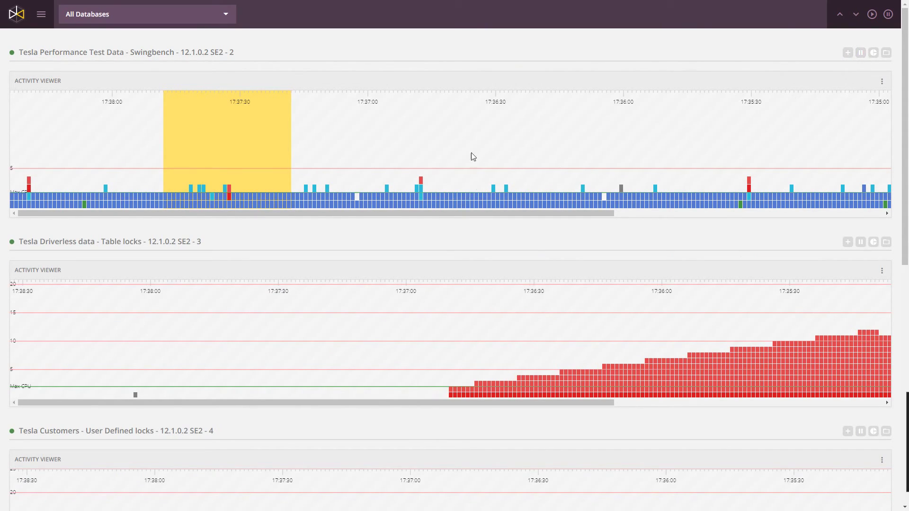
click(882, 81)
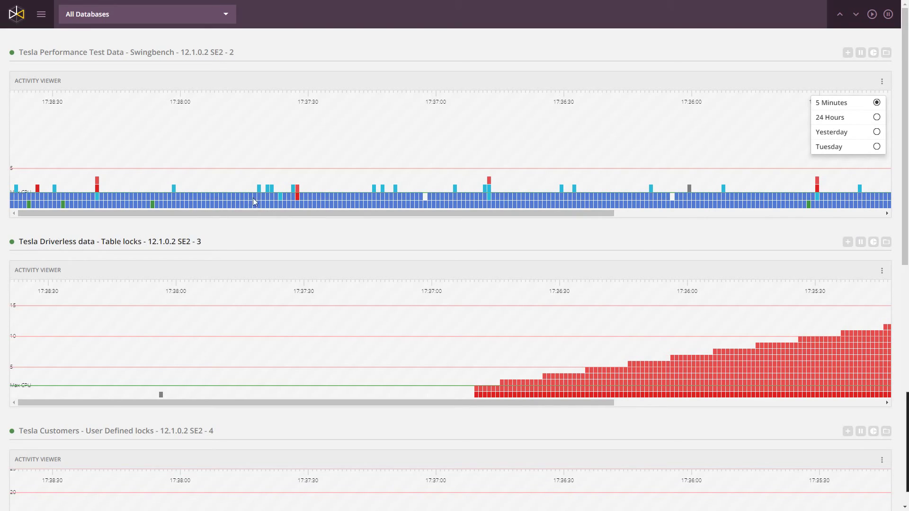
click(840, 16)
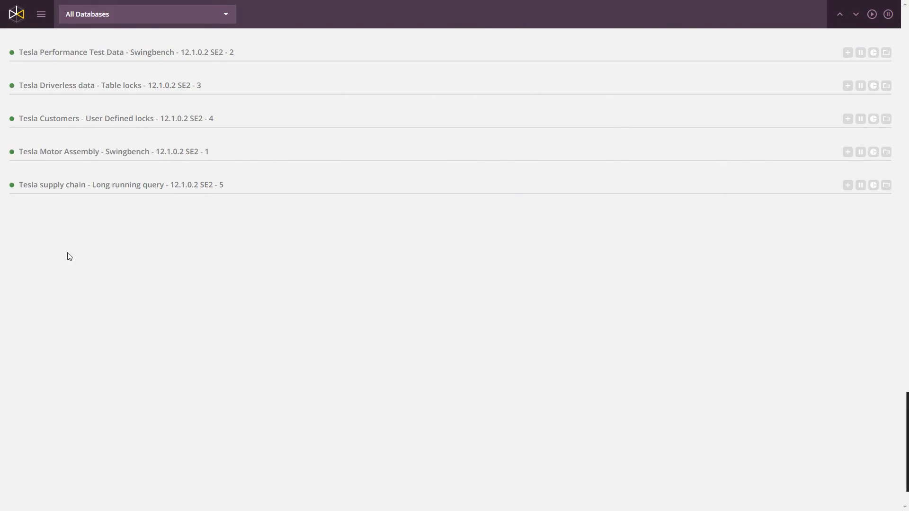
Look through the list of available dashboards without switching away from All Databases.
click(144, 15)
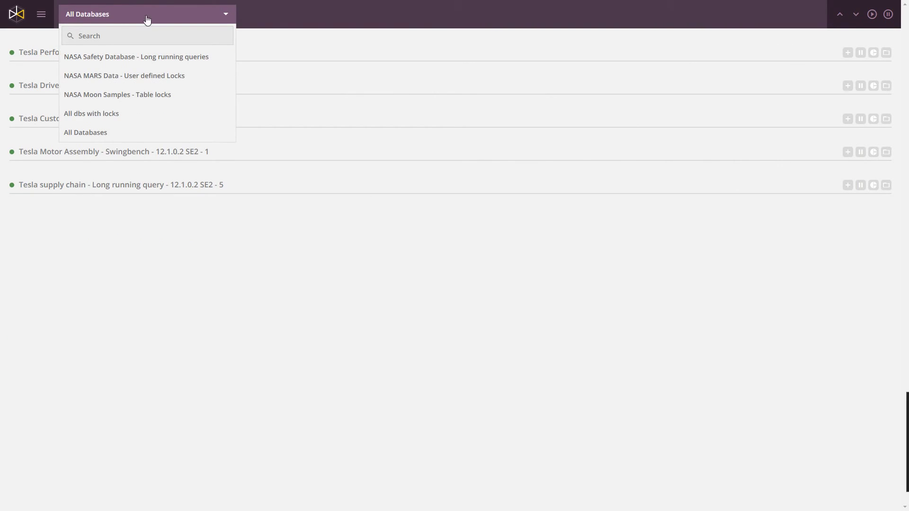
scroll(177, 104, up, 1)
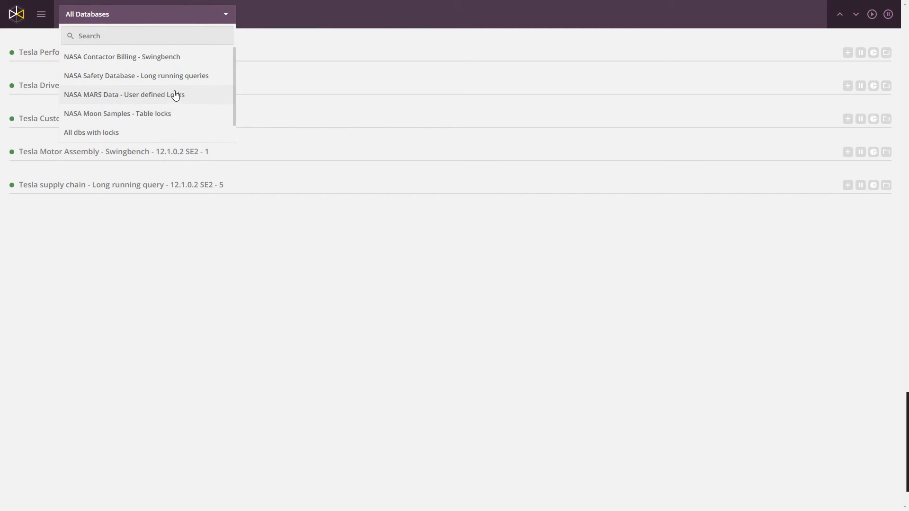
click(166, 17)
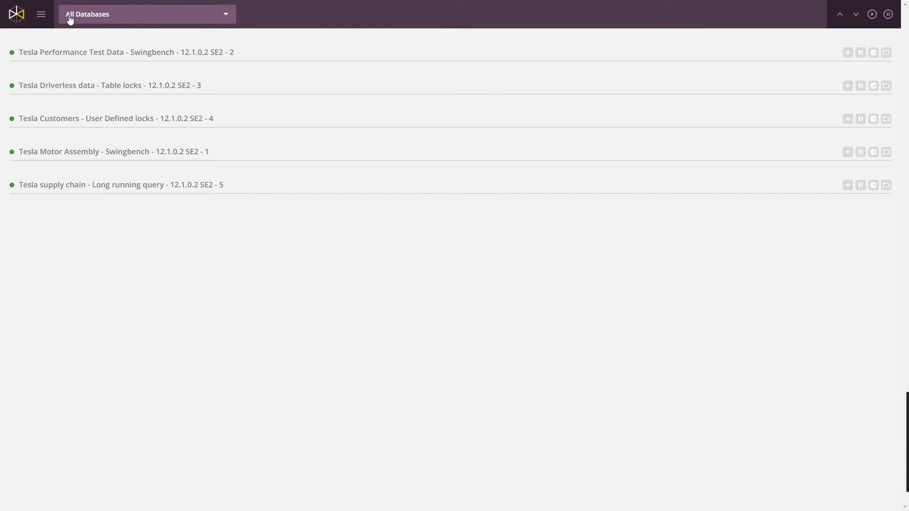
Review the connection settings of the Tesla Customers database in the system's database list and leave them.
click(41, 16)
click(54, 71)
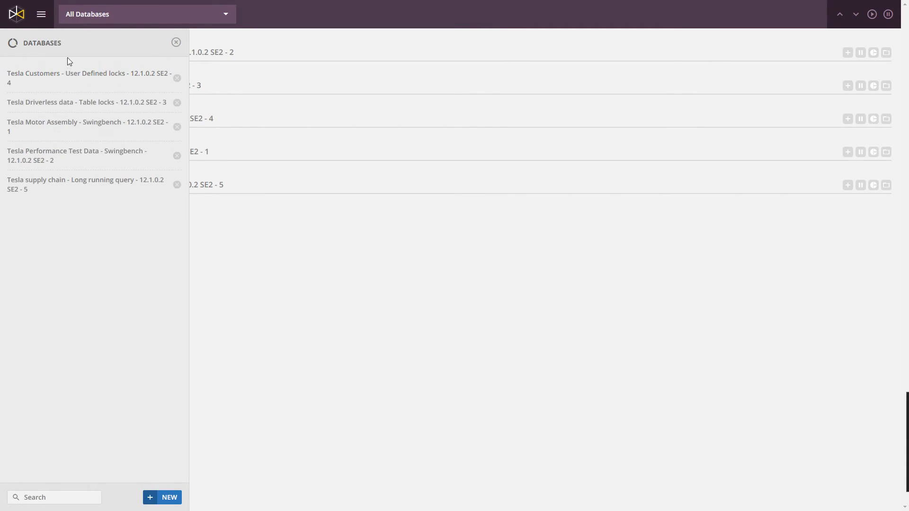
click(109, 78)
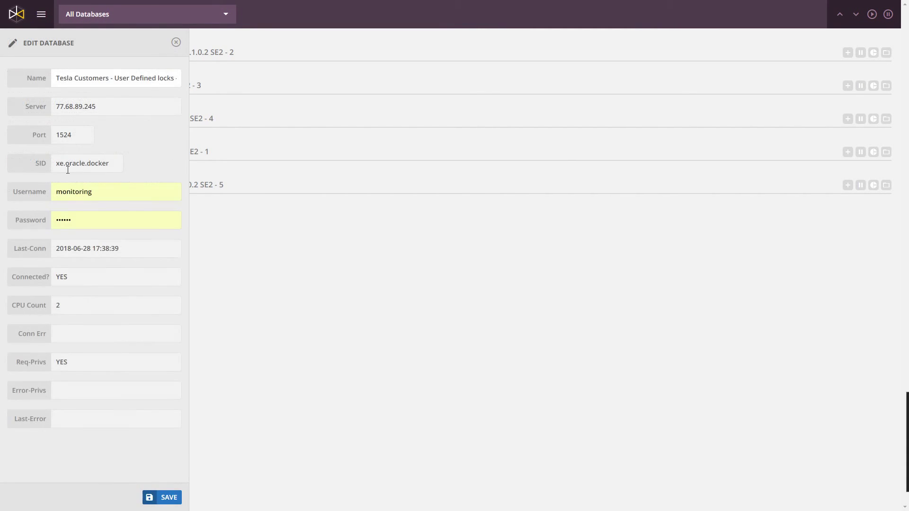
click(176, 41)
click(169, 41)
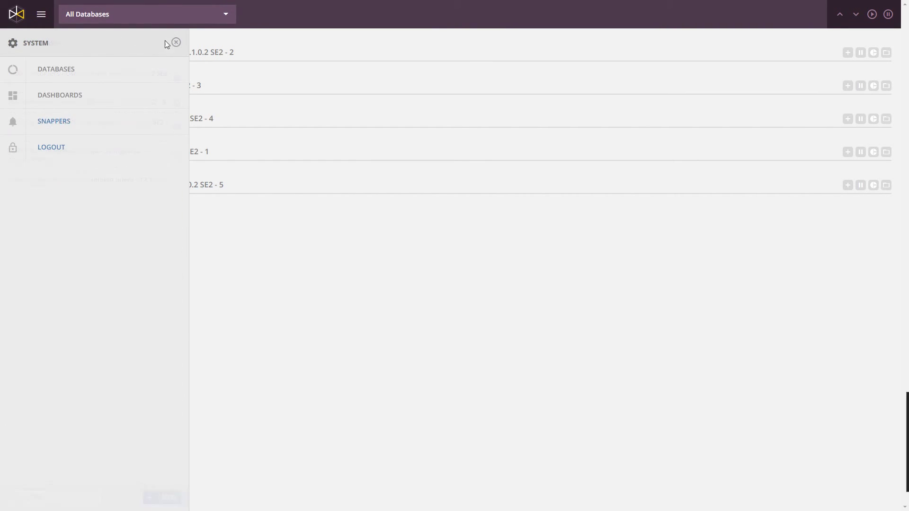
Edit the NASA Contactor Billing - Swingbench dashboard so Tesla Performance Test Data comes before Tesla Motor Assembly, and save it.
click(61, 97)
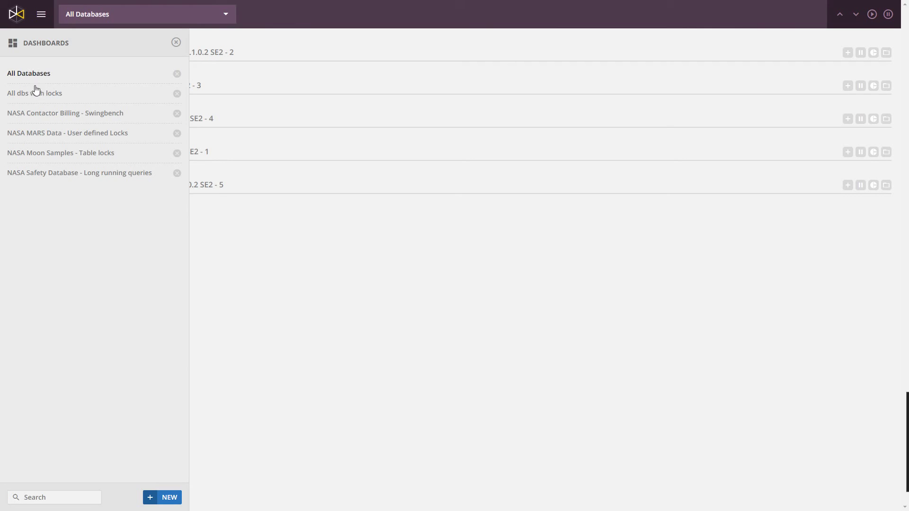
click(67, 115)
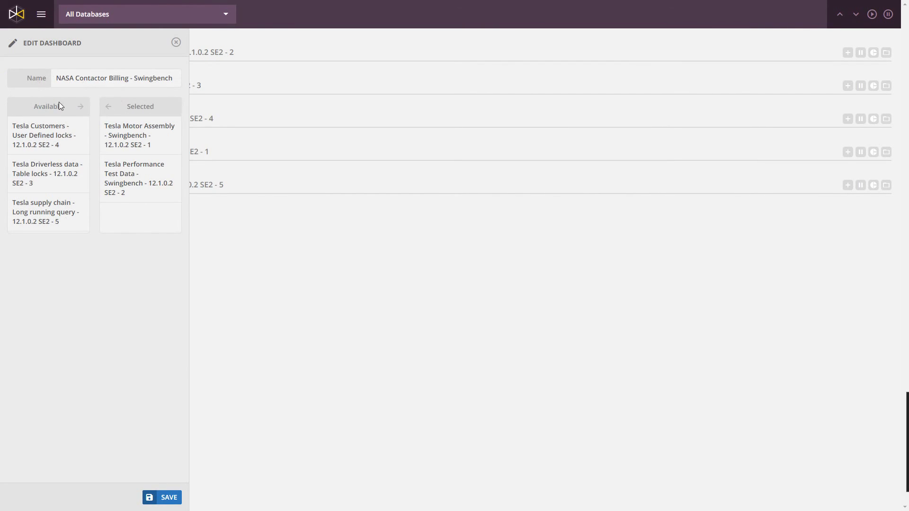
click(133, 189)
click(46, 216)
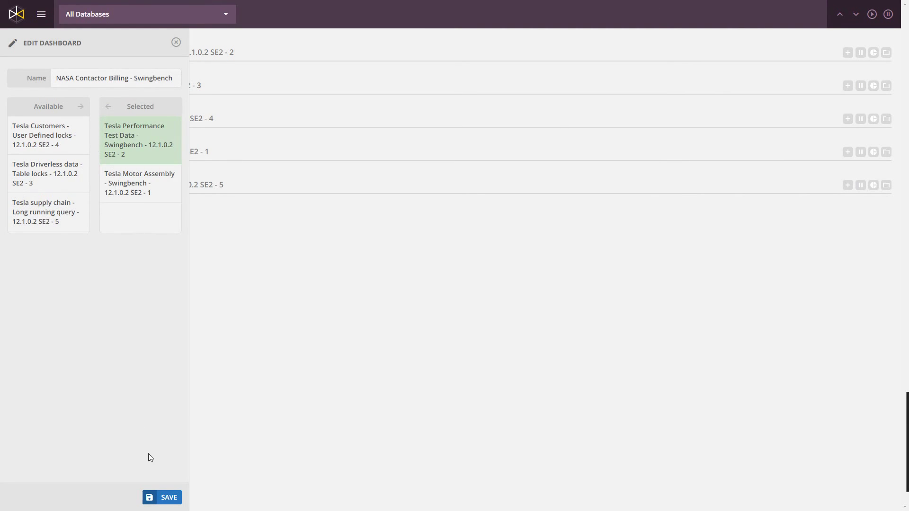
click(161, 497)
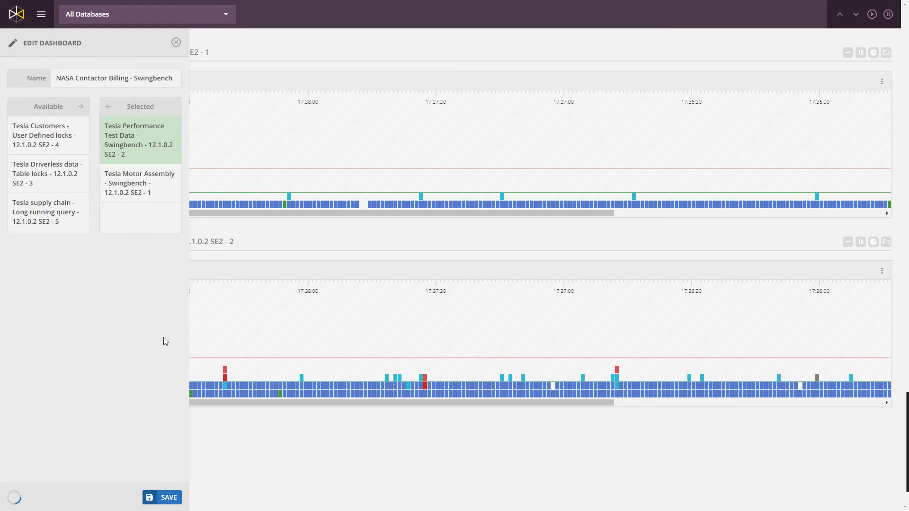
Leave the dashboard editor and switch to the NASA Contactor Billing - Swingbench dashboard.
click(42, 15)
click(115, 16)
click(106, 56)
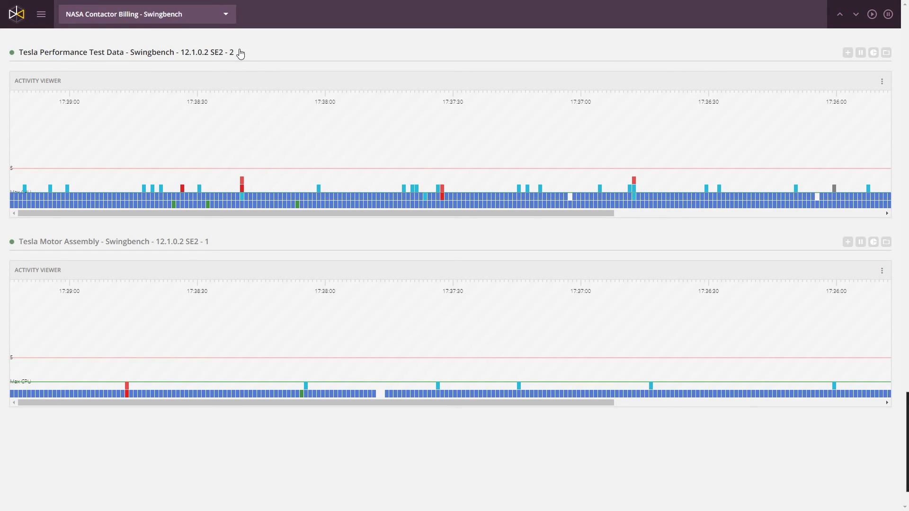
Collapse and re-expand Tesla Performance Test Data and Tesla Motor Assembly.
click(239, 55)
click(233, 94)
click(233, 93)
click(240, 55)
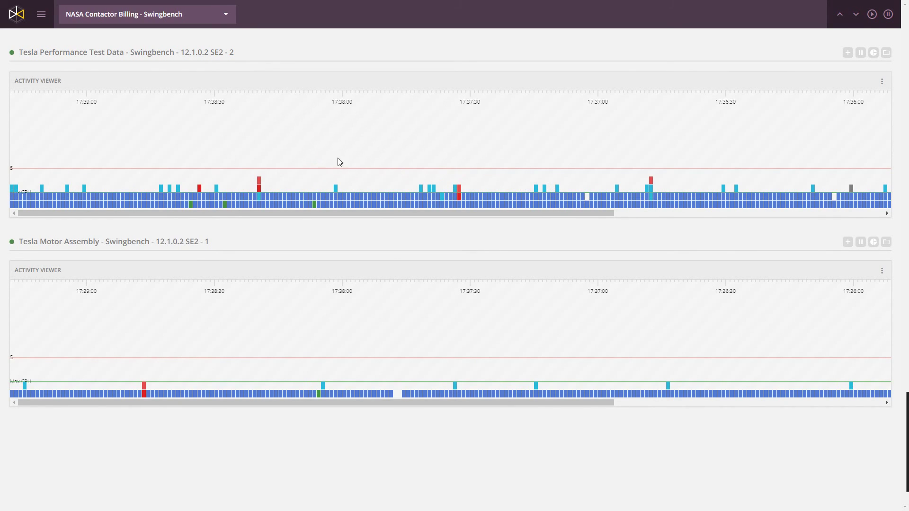
Select Tesla Performance Test Data's activity from about 17:37:05 to 17:37:59 and examine its Top SQL and Top Sessions.
drag(193, 157, 465, 160)
drag(581, 160, 354, 163)
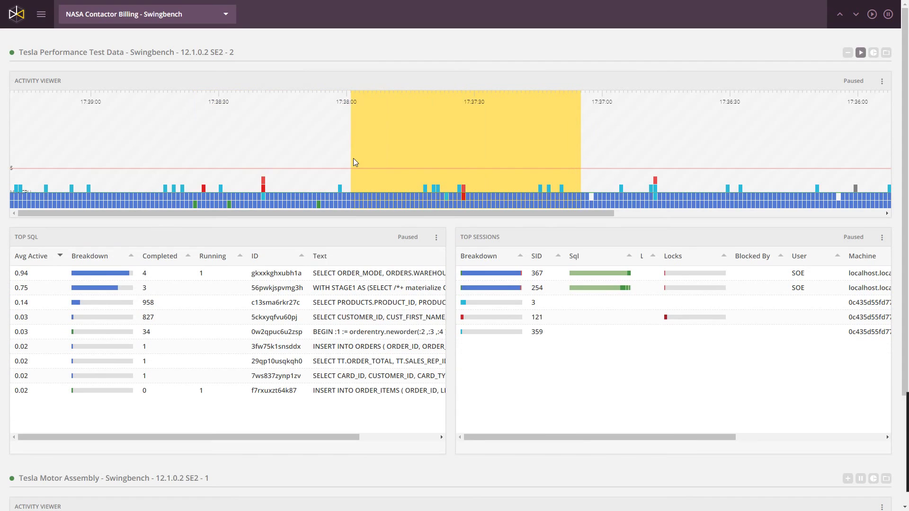
scroll(747, 270, down, 3)
scroll(758, 237, up, 3)
Widen the selection to activity from about 17:36:28 to 17:37:56 and examine the Top SQL and Top Sessions.
drag(739, 132, 364, 135)
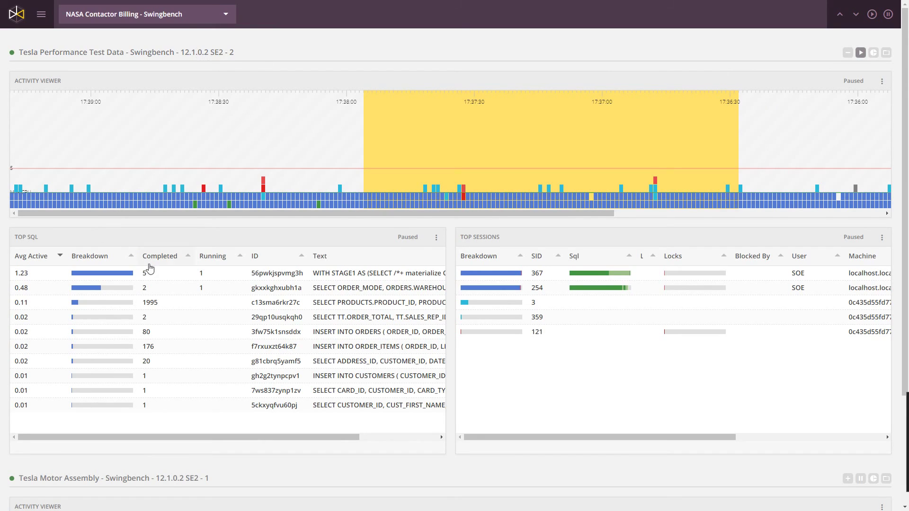
scroll(149, 266, down, 3)
scroll(175, 299, up, 3)
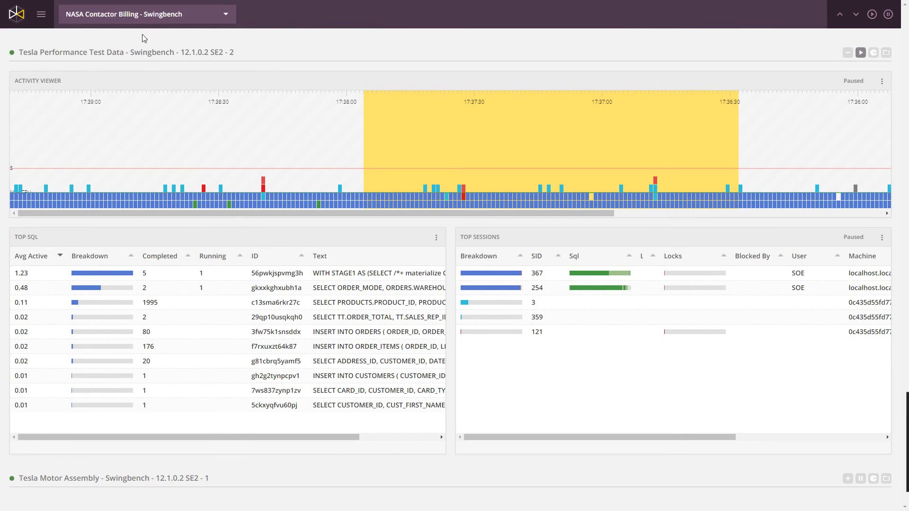
Collapse Tesla Performance Test Data and drill through its database size details from the USERS tablespace to its largest segment's size history.
click(153, 54)
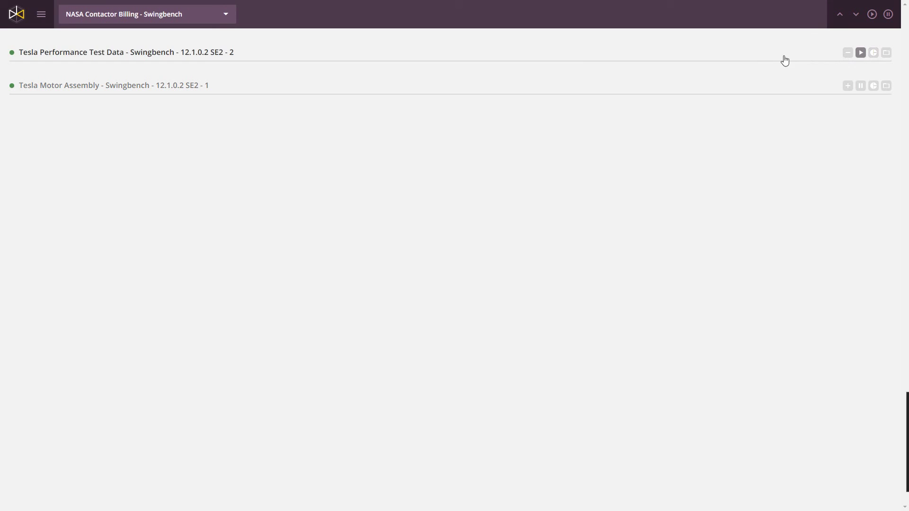
click(873, 53)
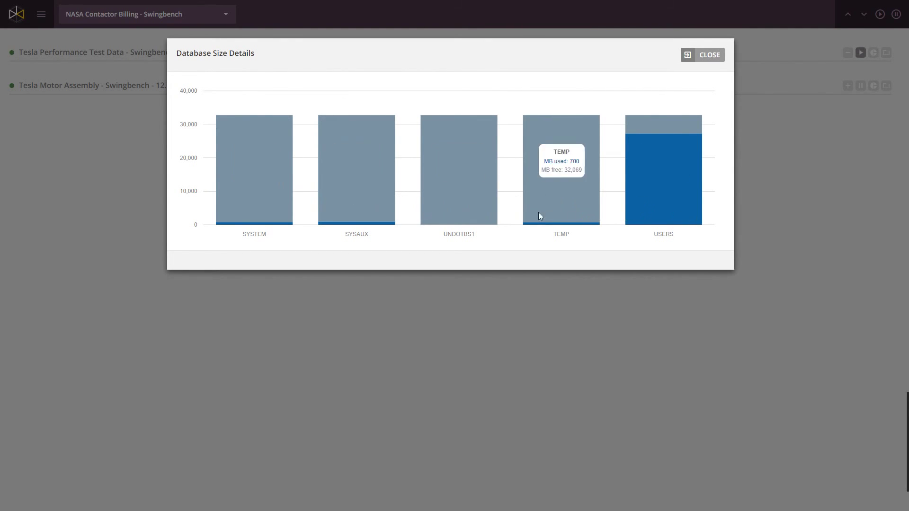
click(661, 208)
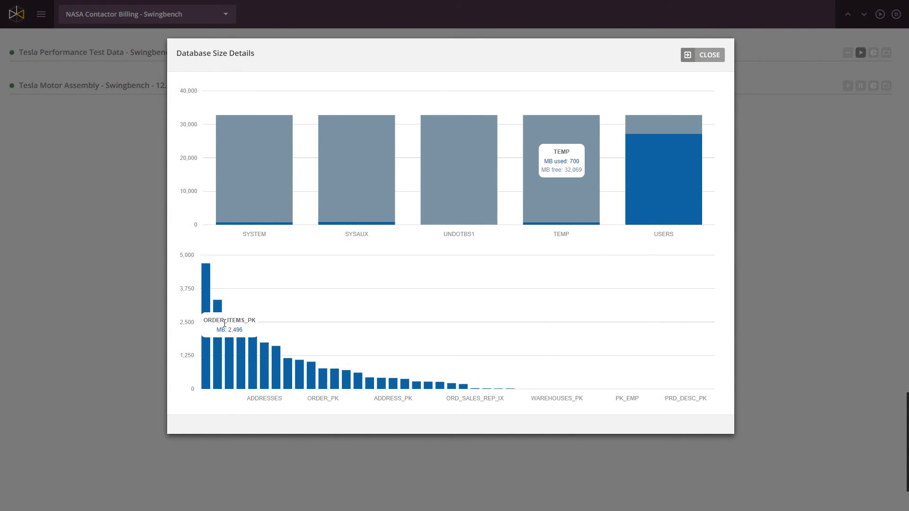
scroll(431, 311, down, 1)
scroll(432, 311, down, 2)
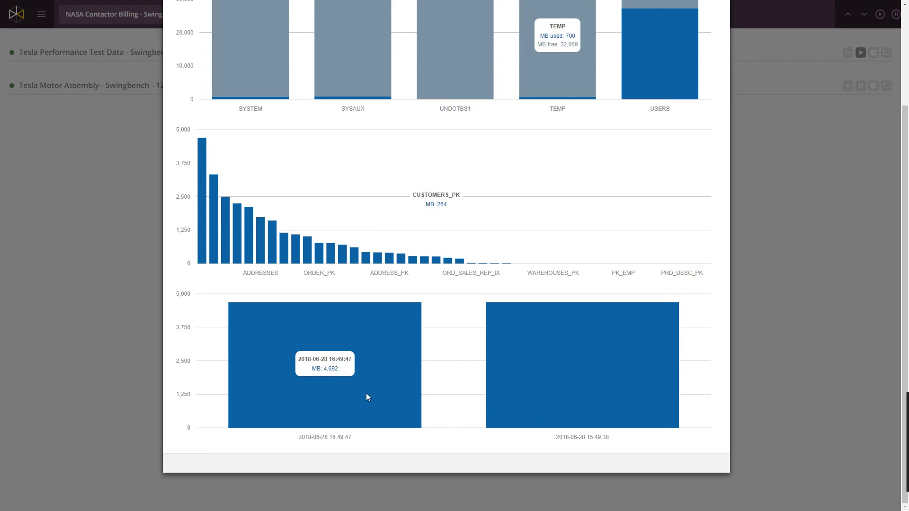
Compare the size history of another large segment in the USERS tablespace and close the database size details.
scroll(526, 374, up, 3)
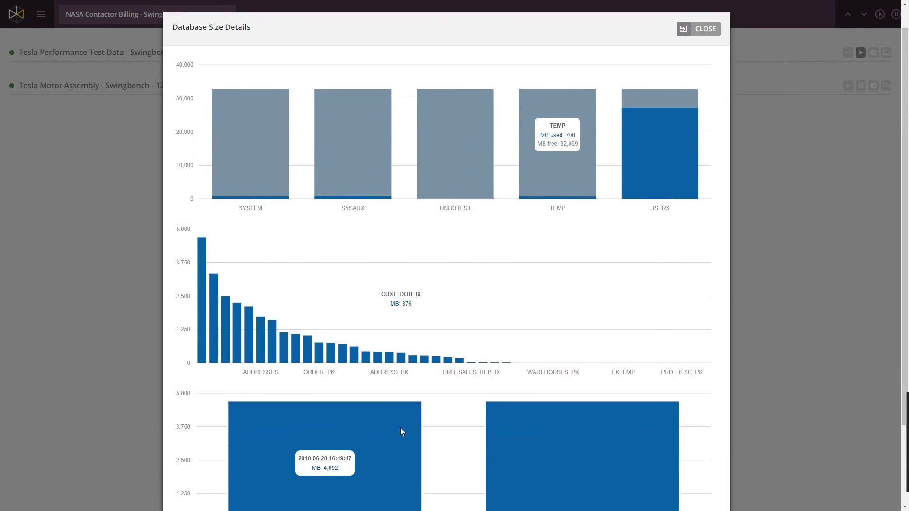
scroll(400, 430, down, 3)
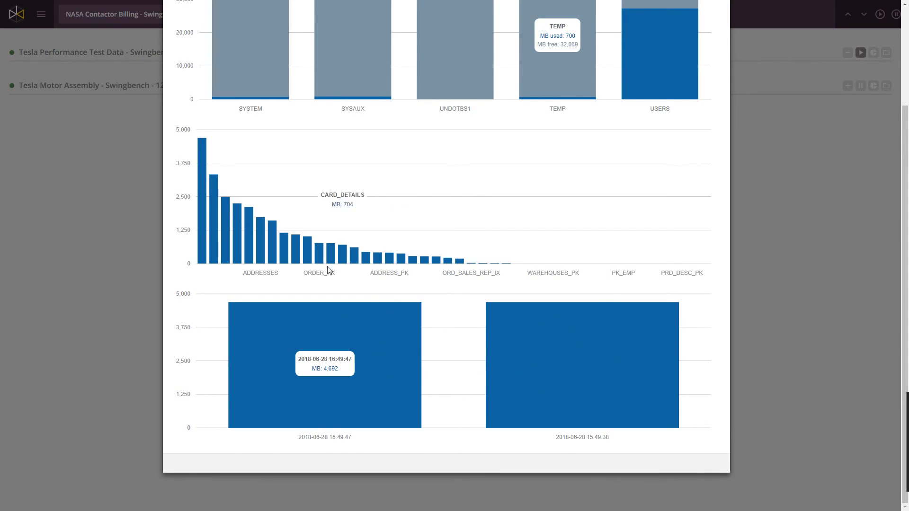
scroll(285, 246, up, 3)
scroll(341, 369, down, 3)
scroll(345, 268, up, 3)
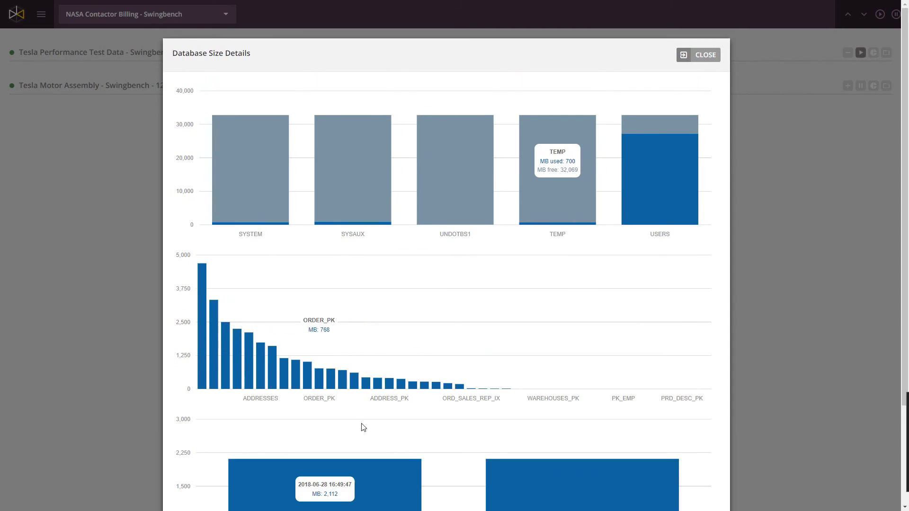
scroll(361, 426, down, 3)
scroll(413, 368, up, 3)
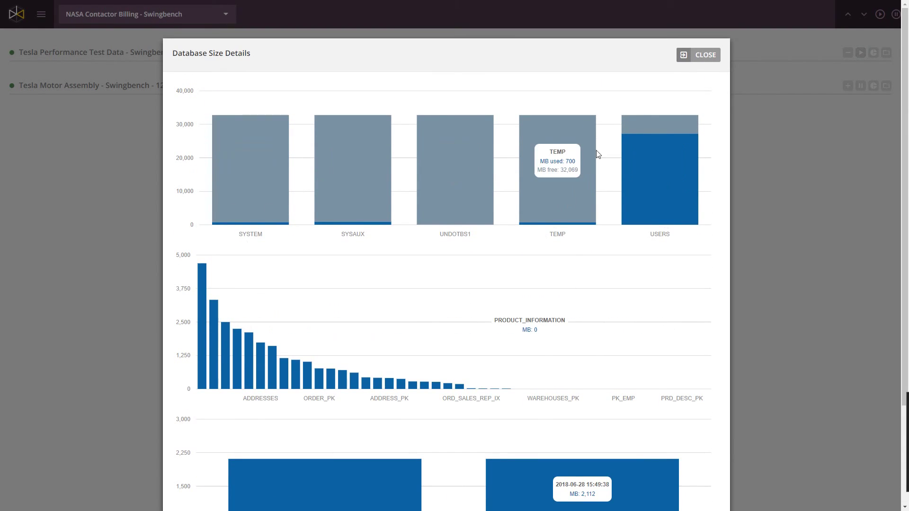
click(701, 55)
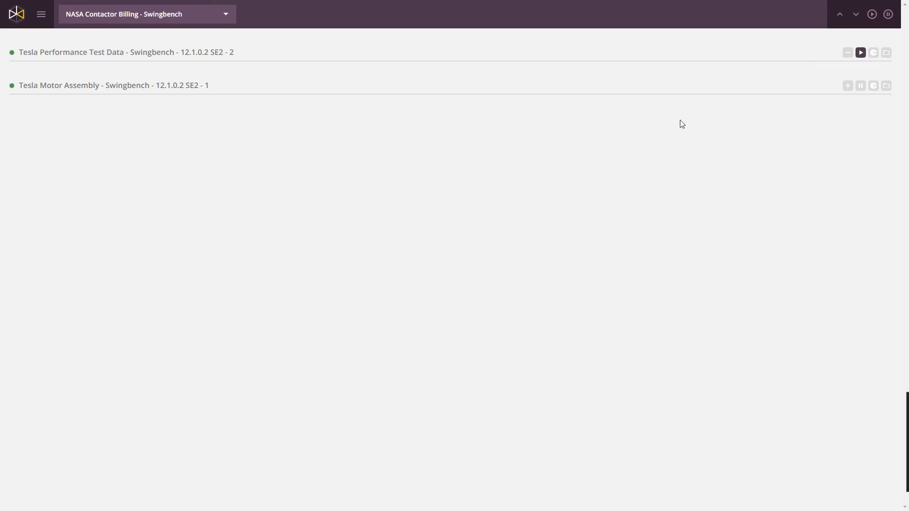
Expand Tesla Motor Assembly and Tesla Performance Test Data and resume the live activity of Tesla Performance Test Data.
click(143, 14)
click(143, 14)
click(180, 86)
click(199, 53)
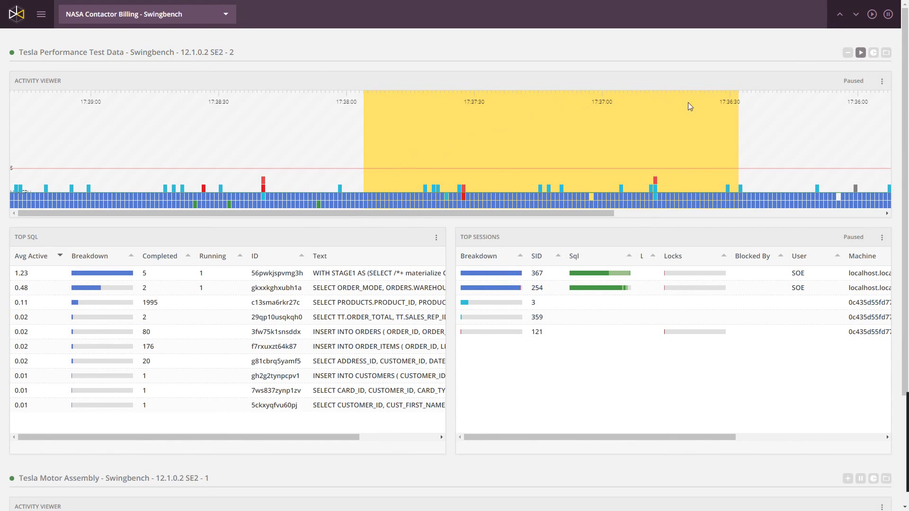
click(860, 54)
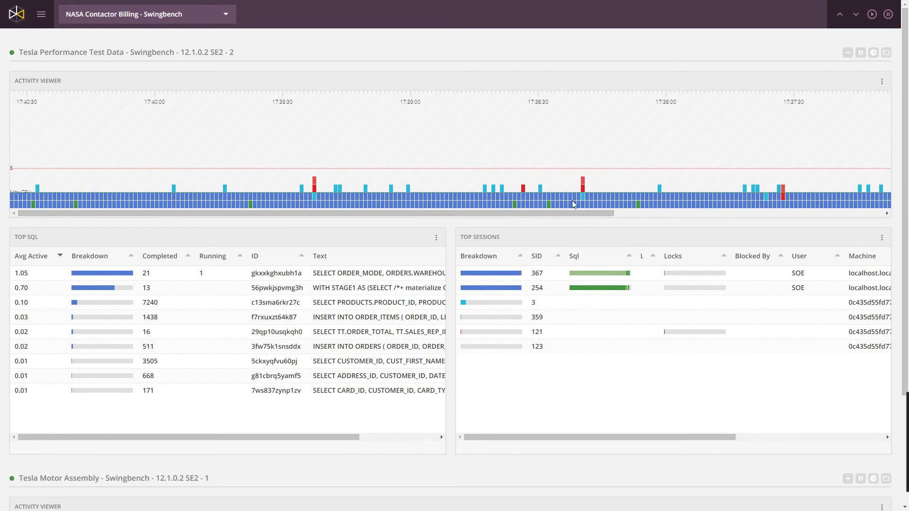
Examine the wait breakdowns of Tesla Performance Test Data's top sessions and select its activity from about 17:39:49 to 17:40:11.
mouse_move(467, 288)
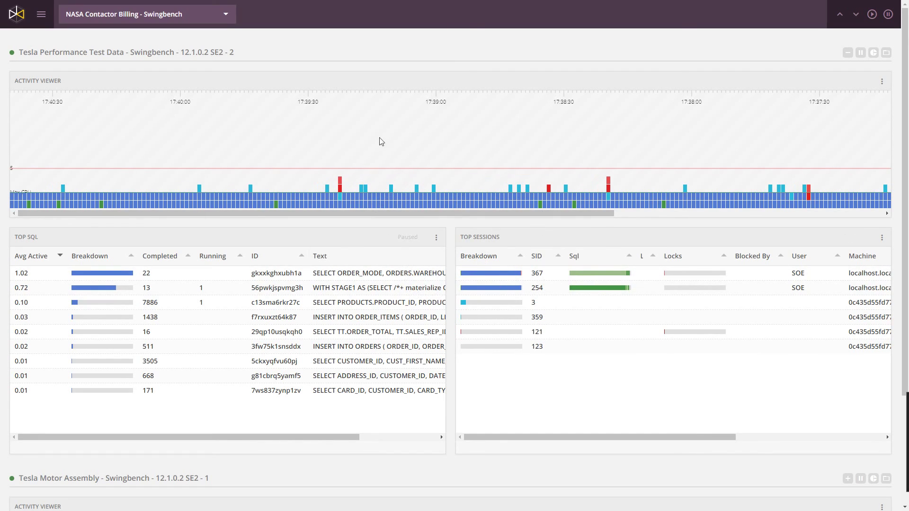
mouse_move(496, 295)
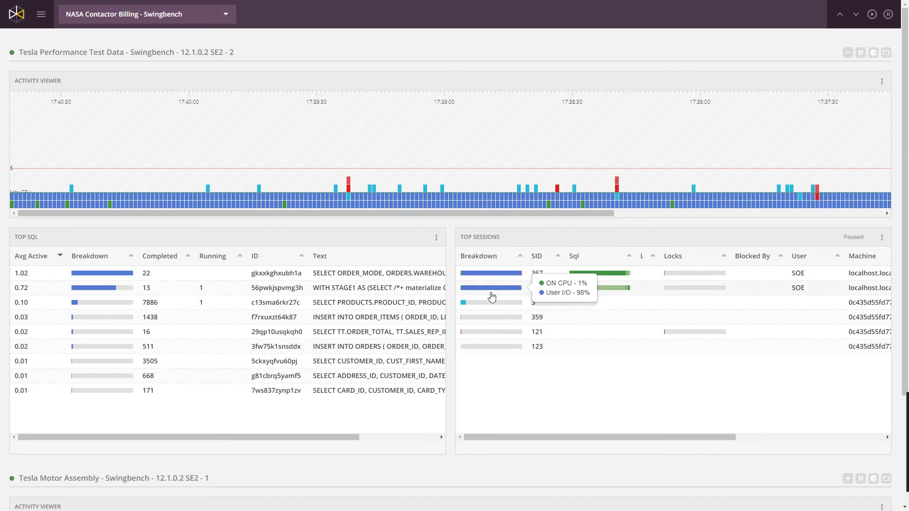
mouse_move(463, 308)
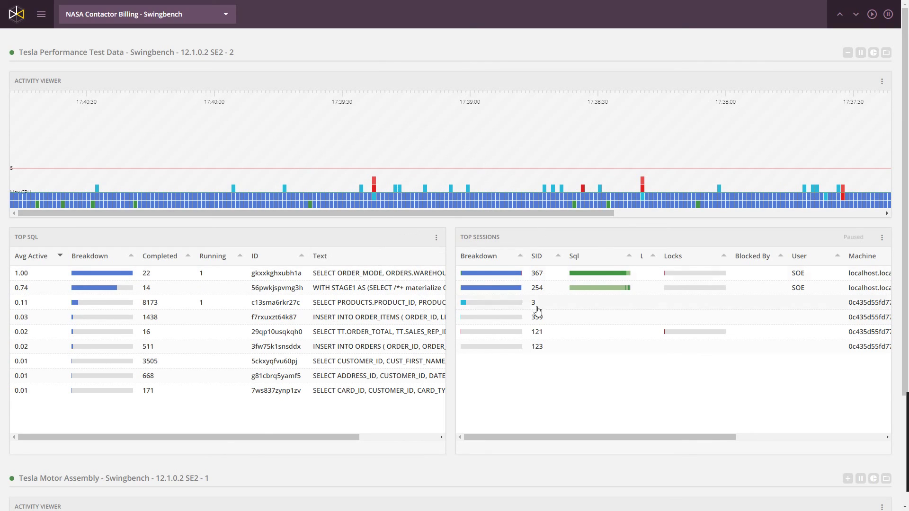
mouse_move(573, 292)
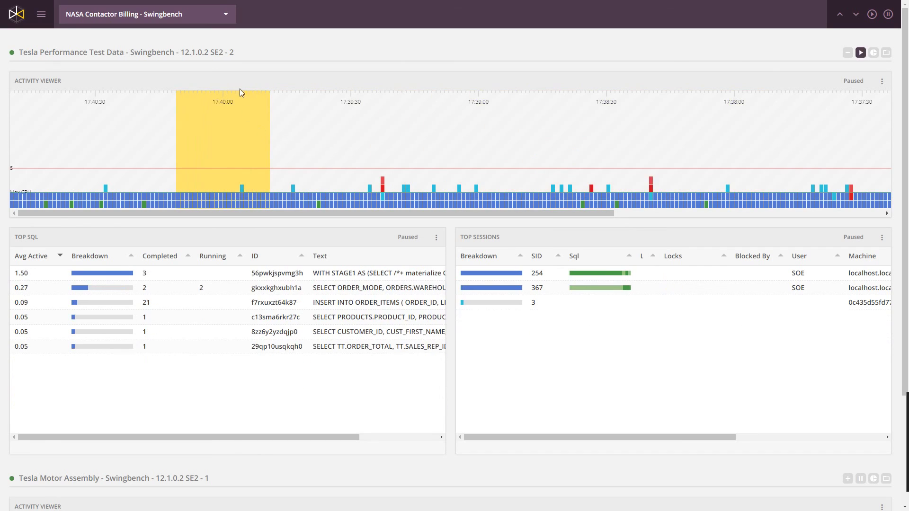
Collapse Tesla Performance Test Data and show only Tesla Motor Assembly's activity viewer.
click(250, 53)
click(221, 84)
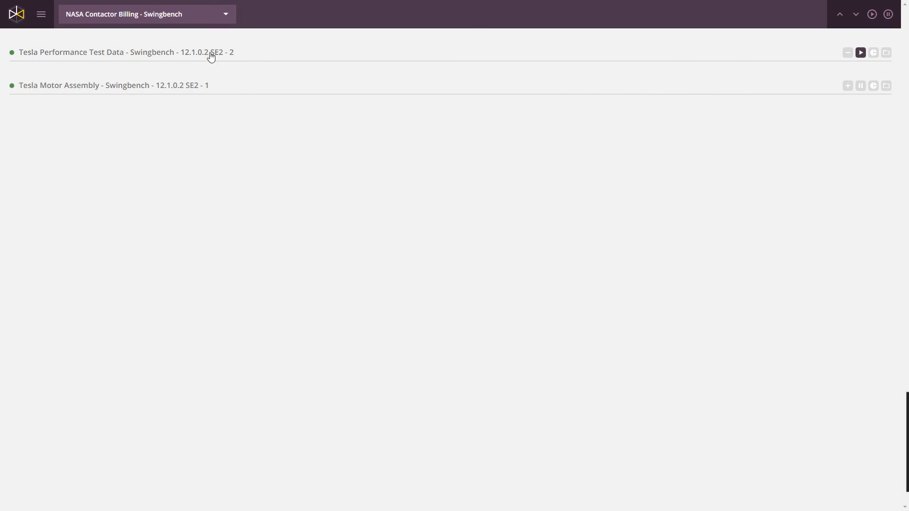
click(183, 86)
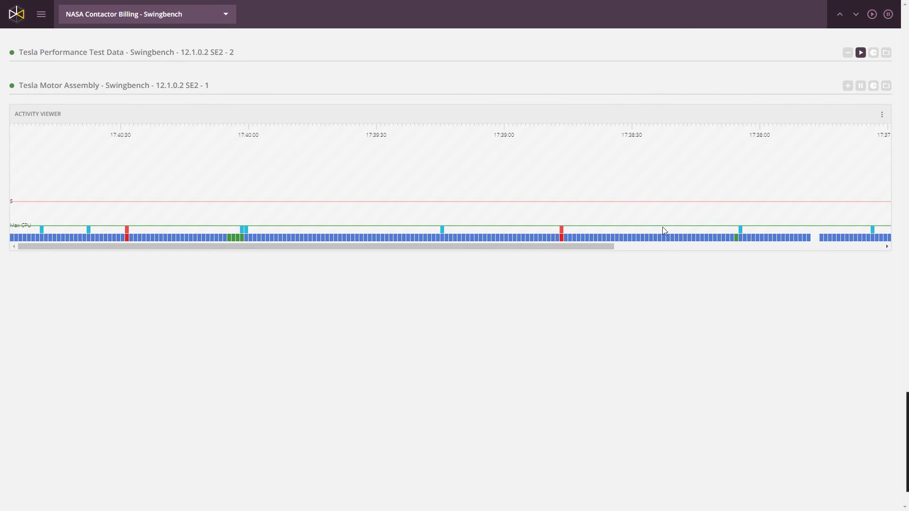
Compare Tesla Motor Assembly's top SQL and sessions across several activity ranges, ending with about 17:39:00 to 17:40:17.
click(209, 212)
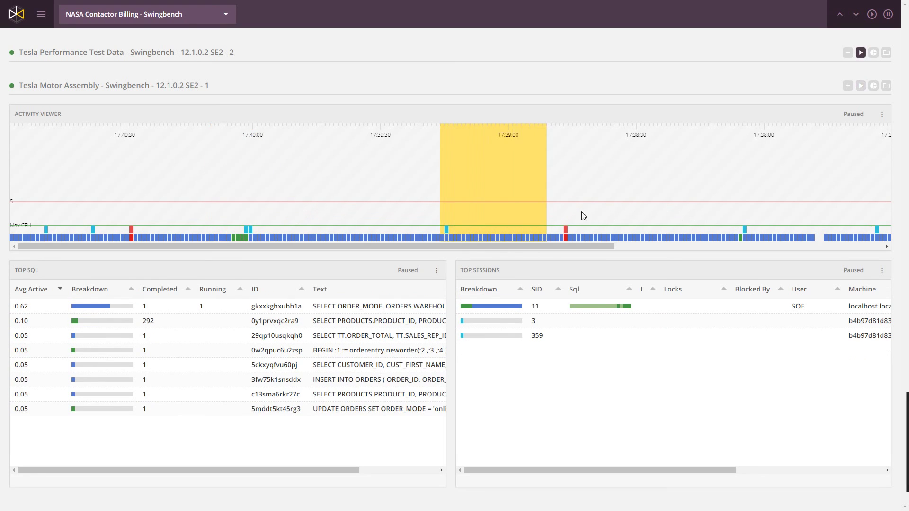
drag(277, 202, 559, 207)
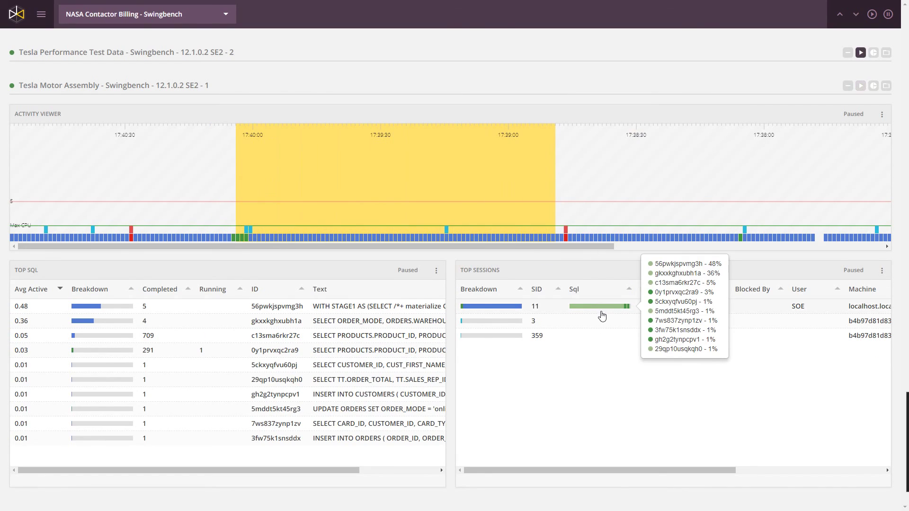
drag(181, 185, 509, 185)
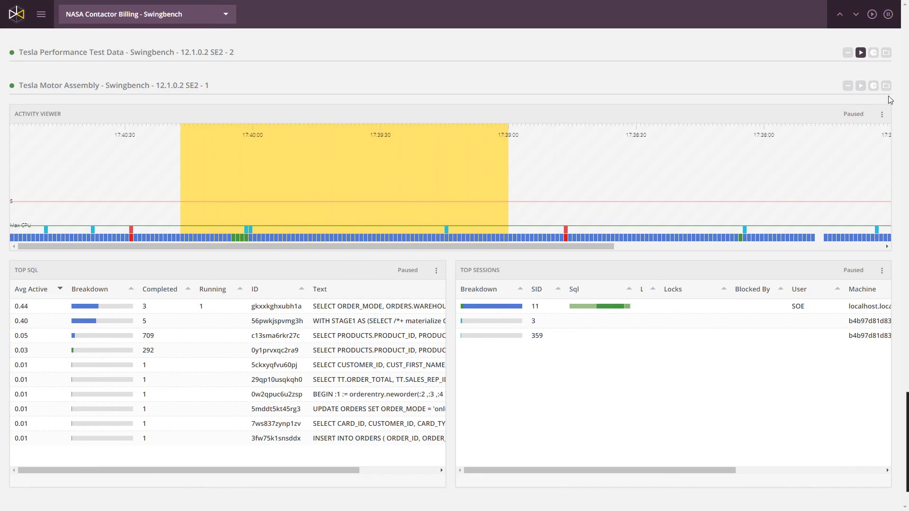
View the database backup details of Tesla Motor Assembly, close them and resume the database's live activity.
click(728, 87)
click(885, 85)
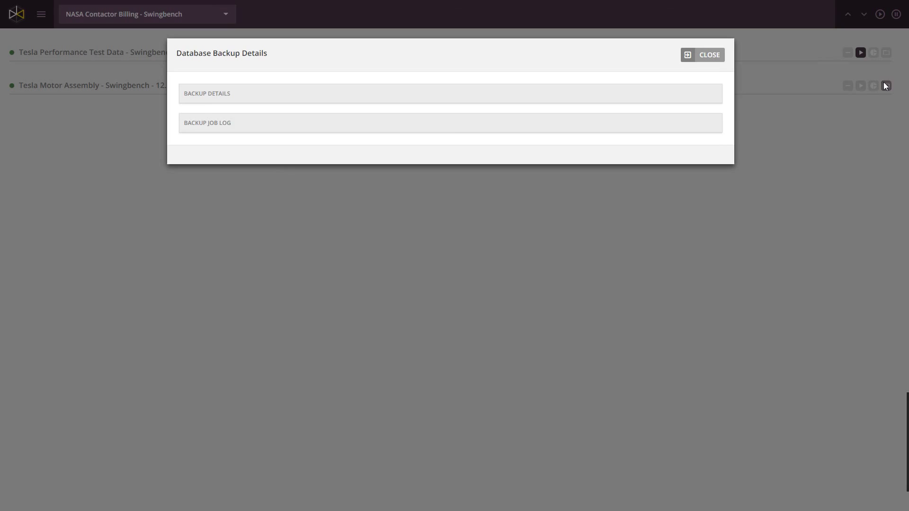
click(712, 57)
click(858, 87)
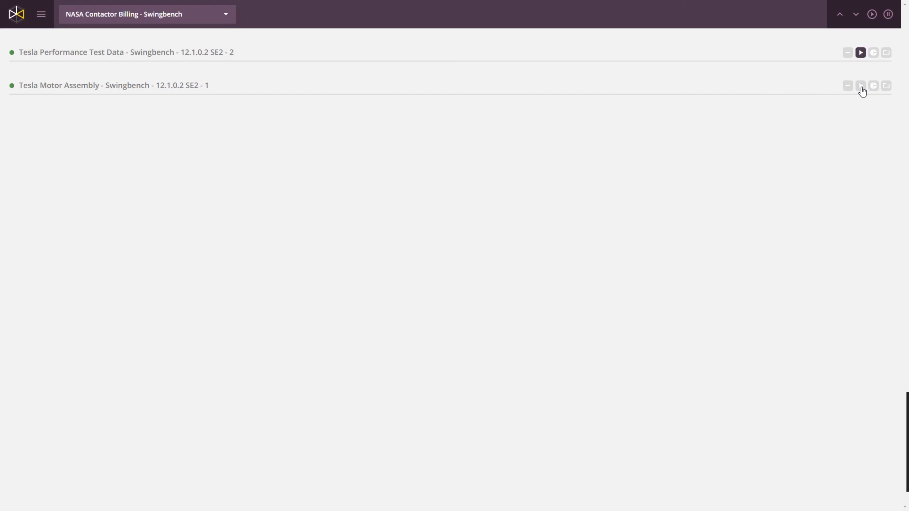
click(835, 91)
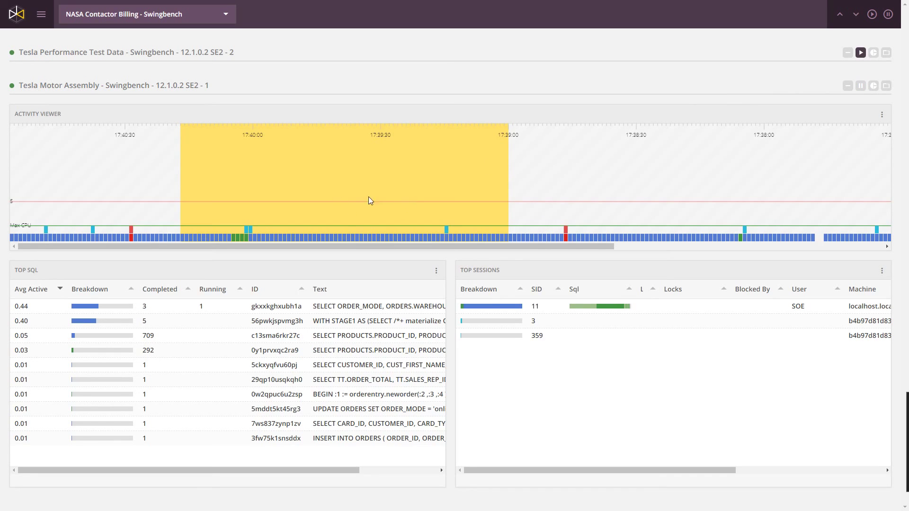
Compare older activity ranges of Tesla Motor Assembly, ending with the lock spike from about 17:38:27 to 17:38:52.
drag(513, 247, 796, 246)
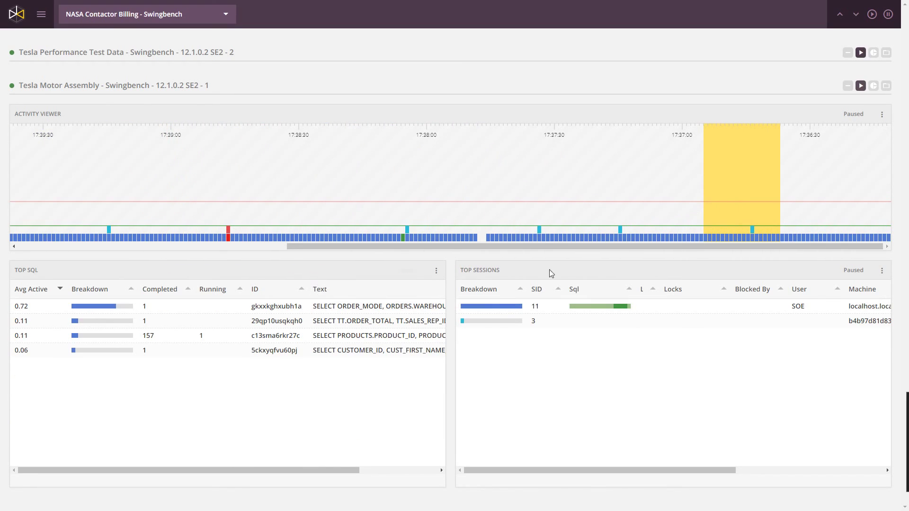
drag(345, 192, 428, 198)
drag(208, 192, 311, 194)
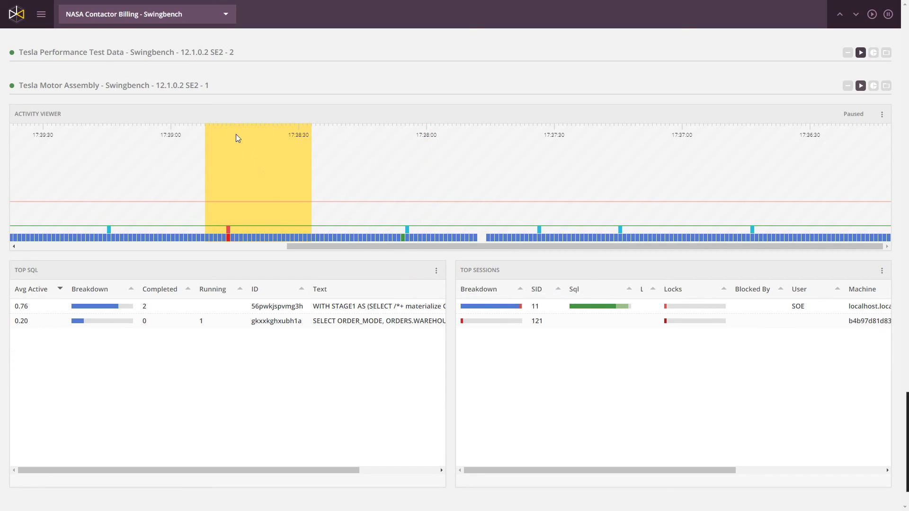